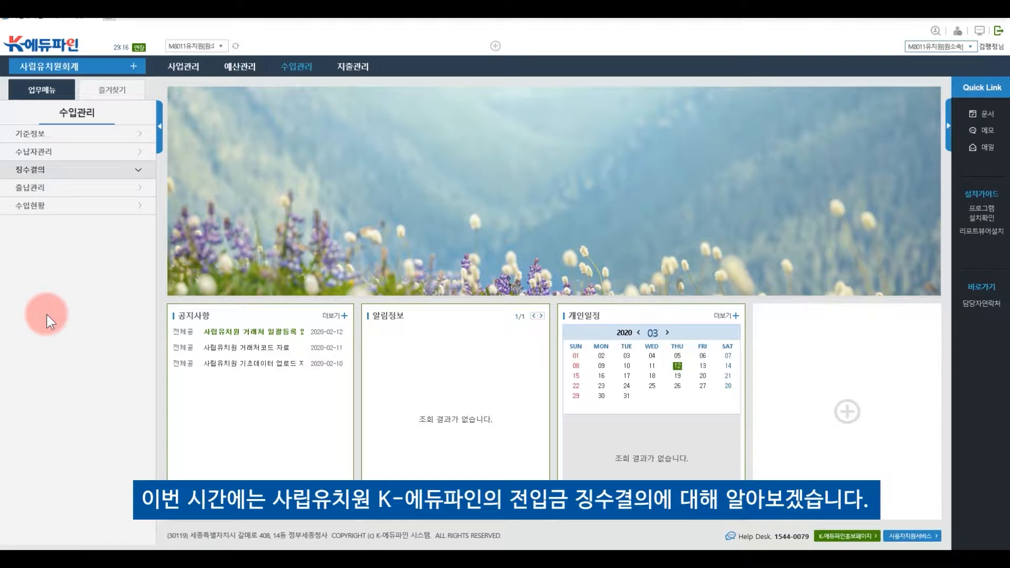
Open the 징수결의 form under 수입관리 and enter the title "2020 전입금 징수결의 테스트"
click(292, 71)
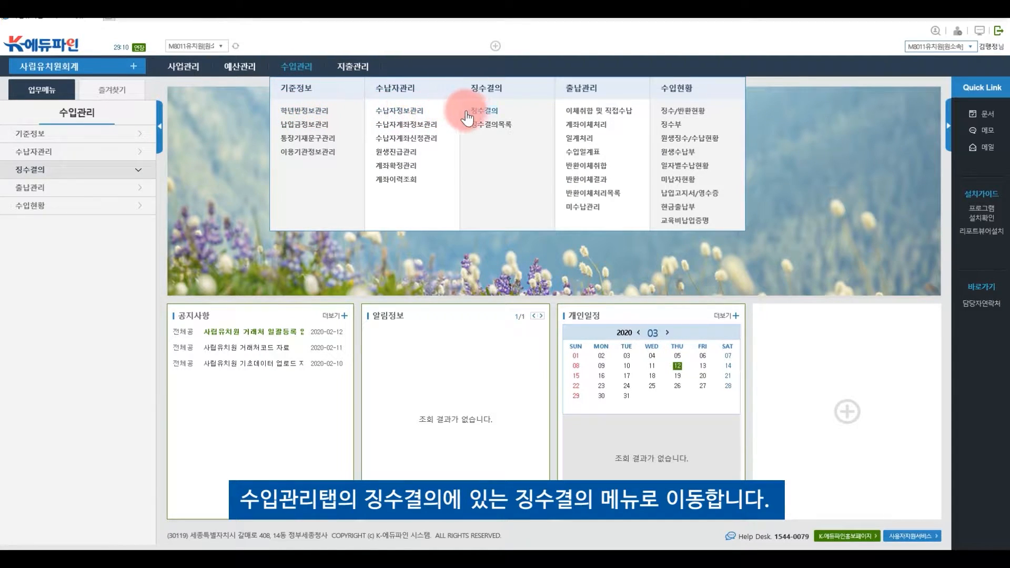
click(483, 111)
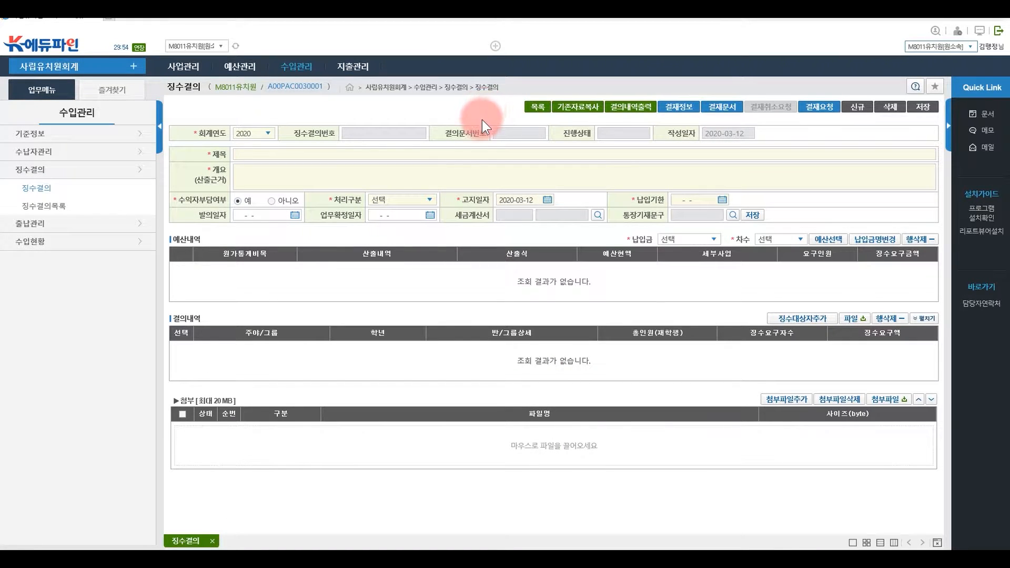
click(477, 154)
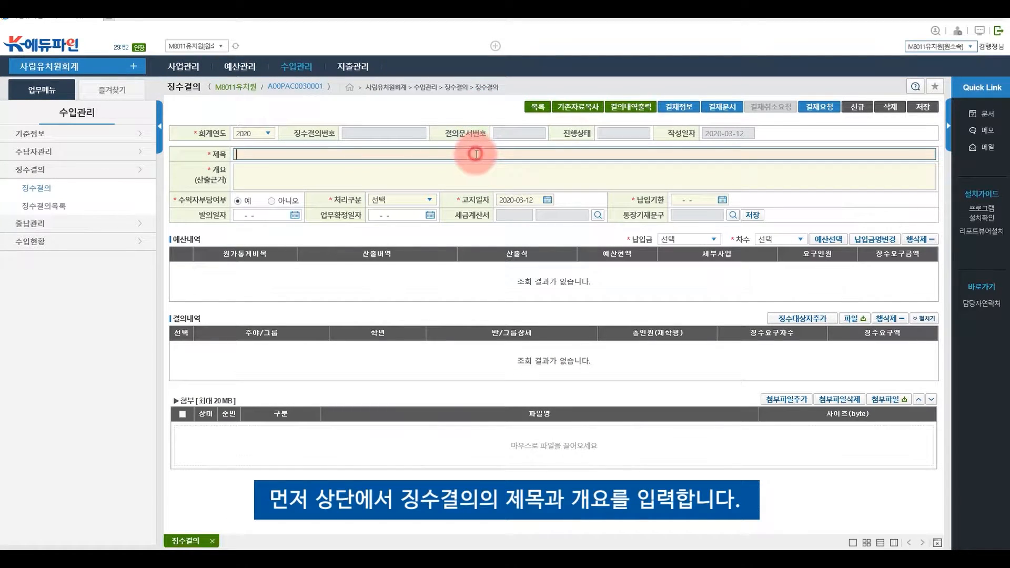
text(2020)
text( 전입금 징수결의 ㄷ)
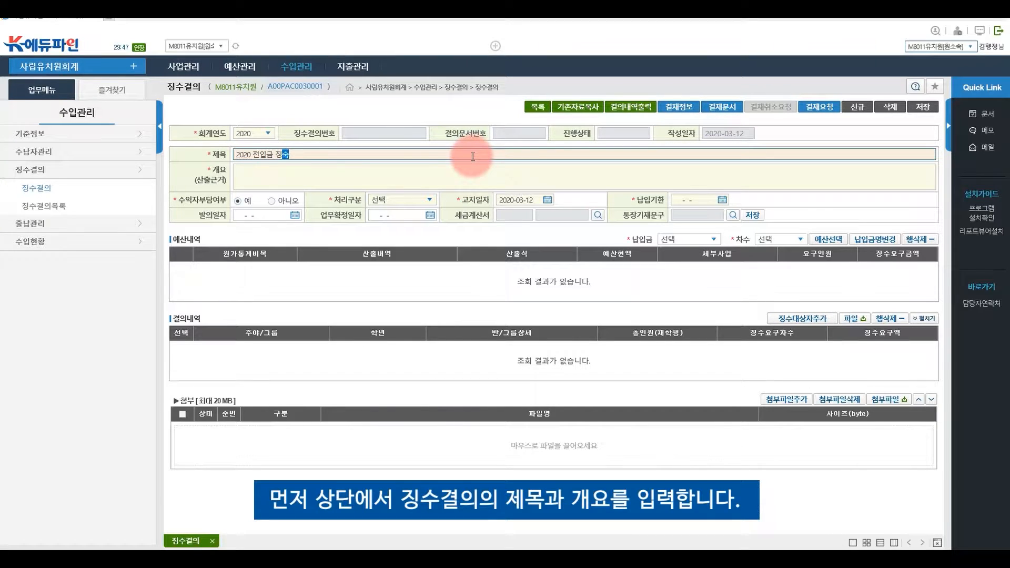
text(테스트)
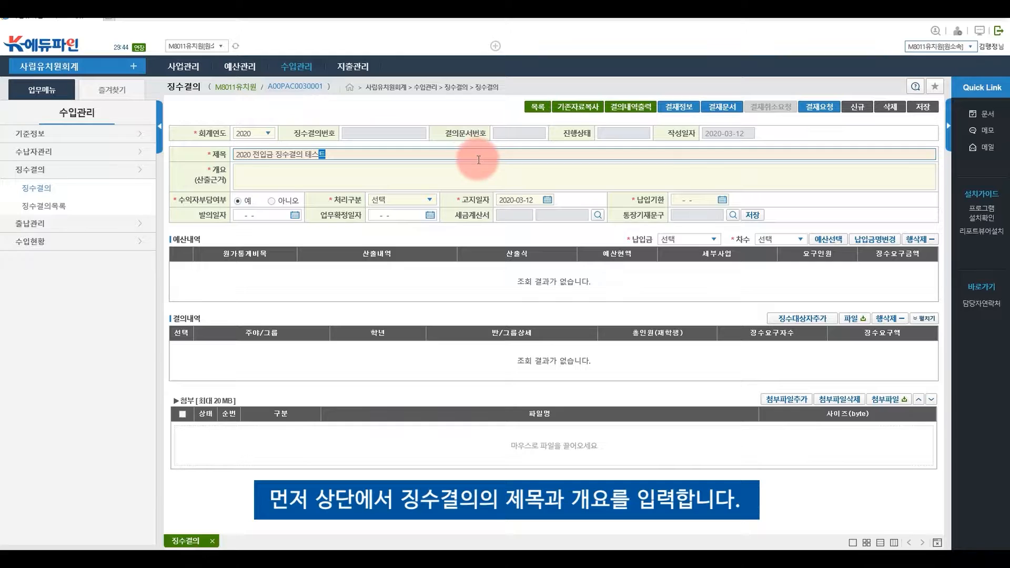
Copy the resolution's title text into the 개요(산출근거) field
triple_click(482, 155)
key(ctrl+c)
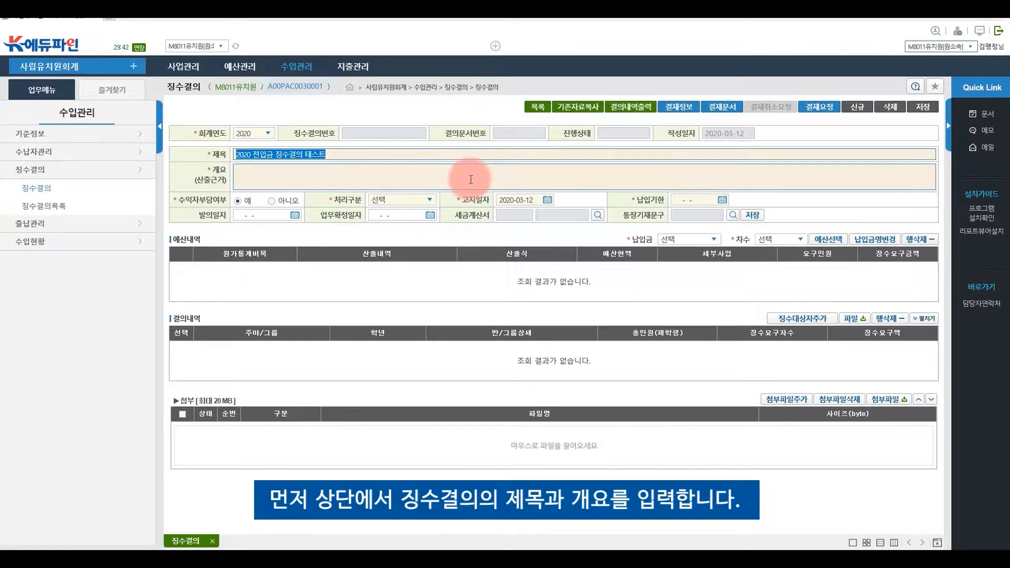
click(470, 177)
key(ctrl+v)
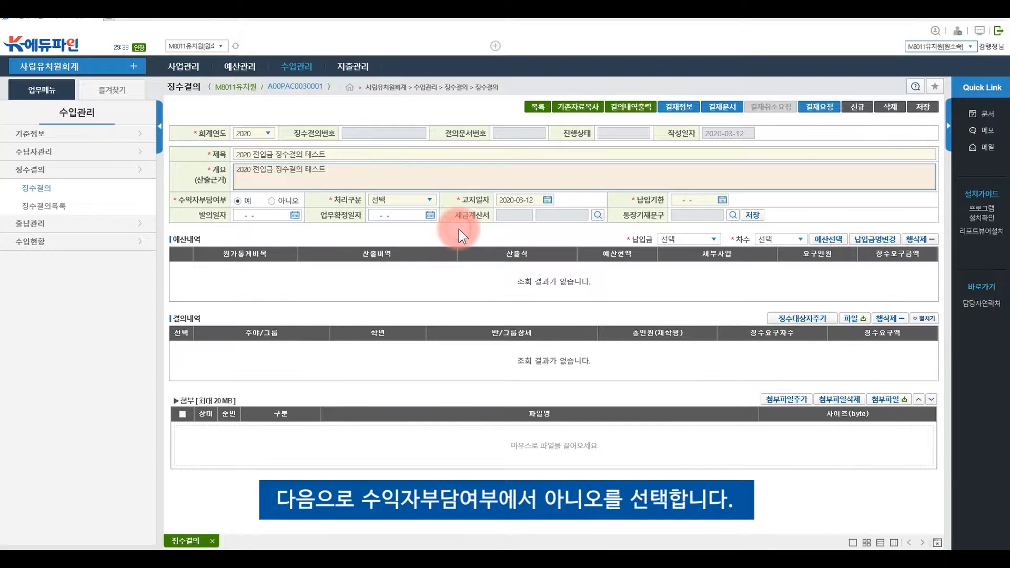
Set 수익자부담여부 to 아니오, 처리구분 to 전입금징수결의, and the deposit account (입금계좌) to M8011유치원
click(272, 202)
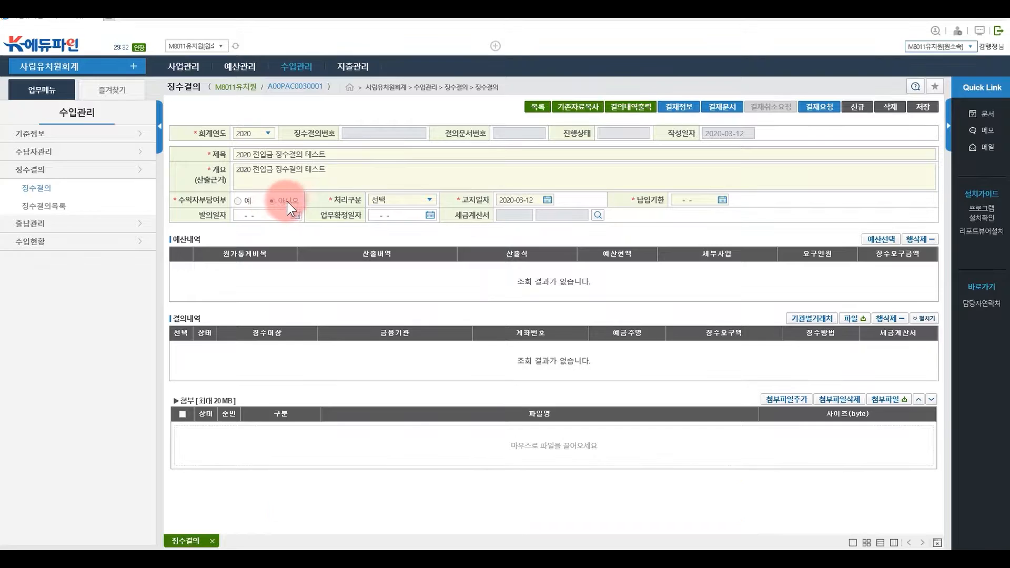
click(377, 199)
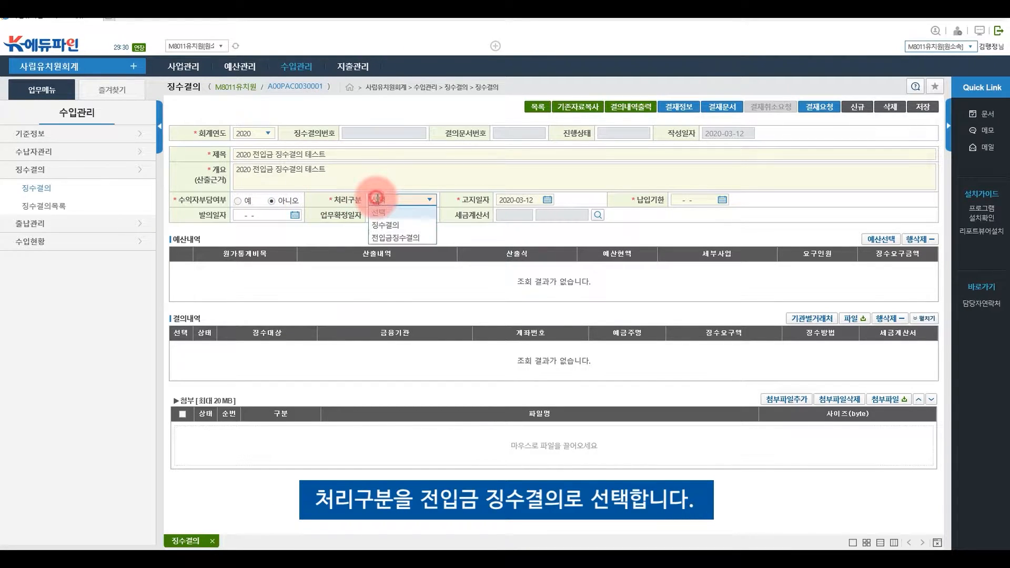
click(379, 235)
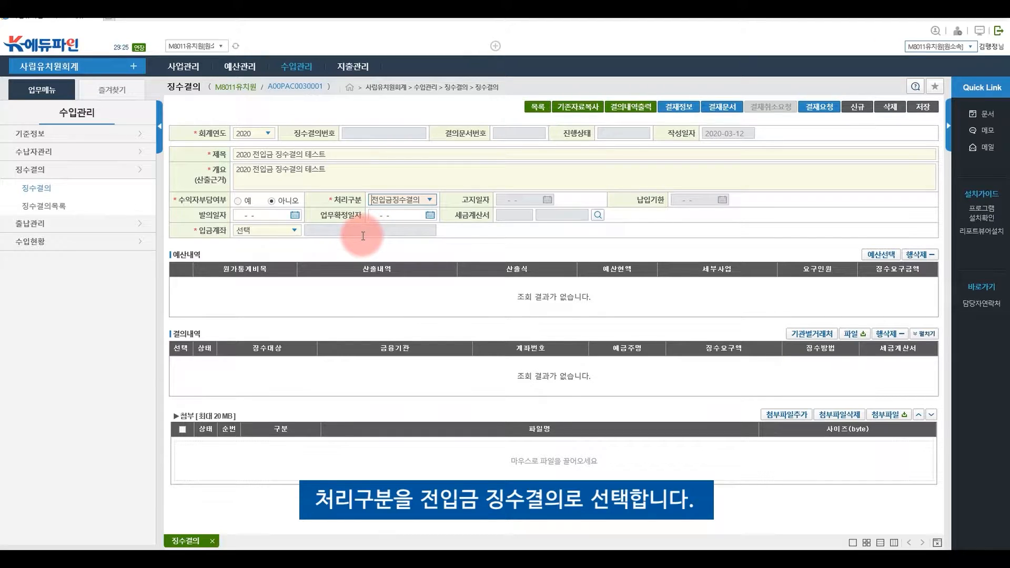
click(290, 231)
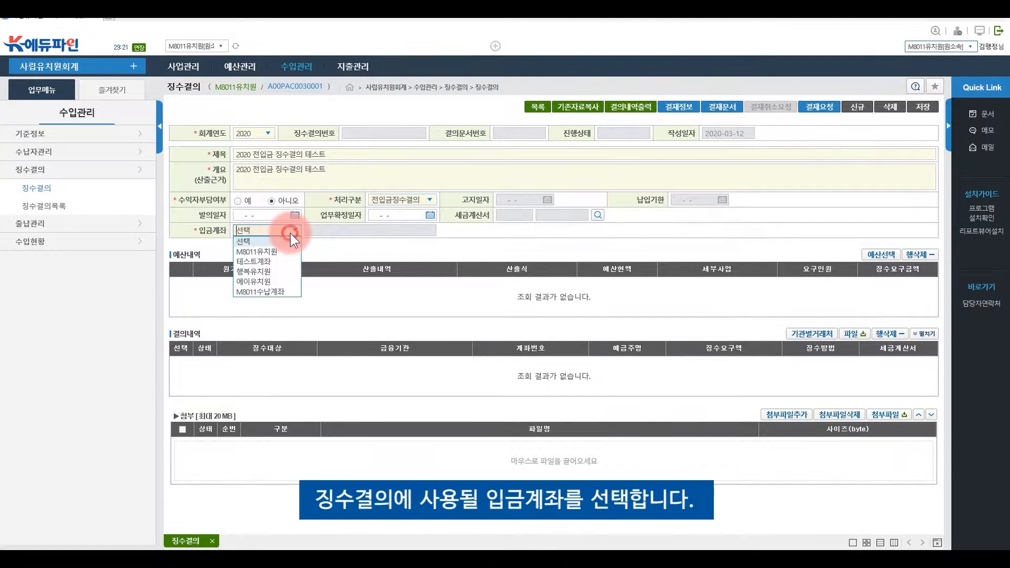
click(286, 251)
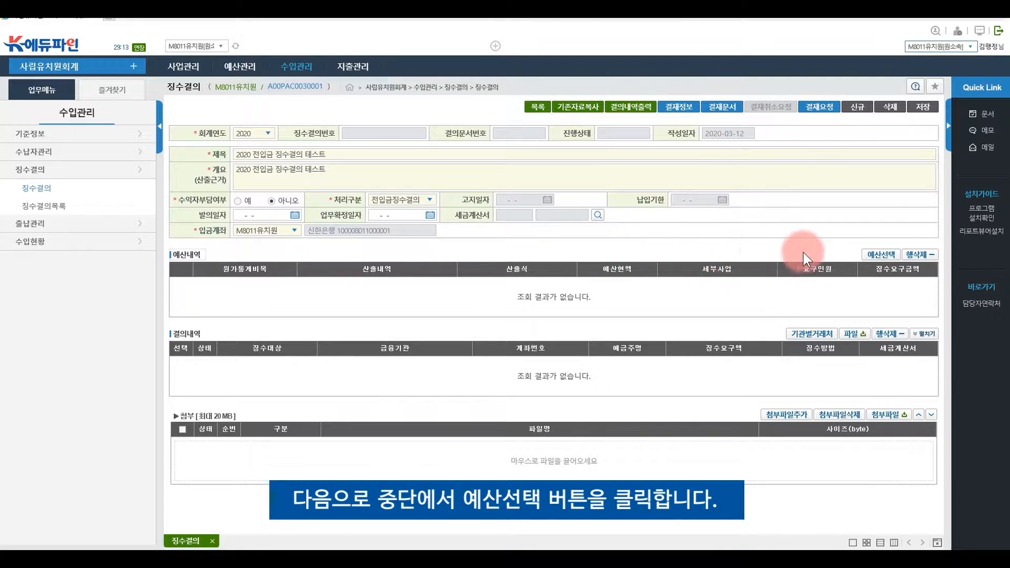
Add the 온종일 엄마품 돌봄교실 budget item from revenue category [D1201]방과후과정운영보조금 to the 예산내역
click(874, 254)
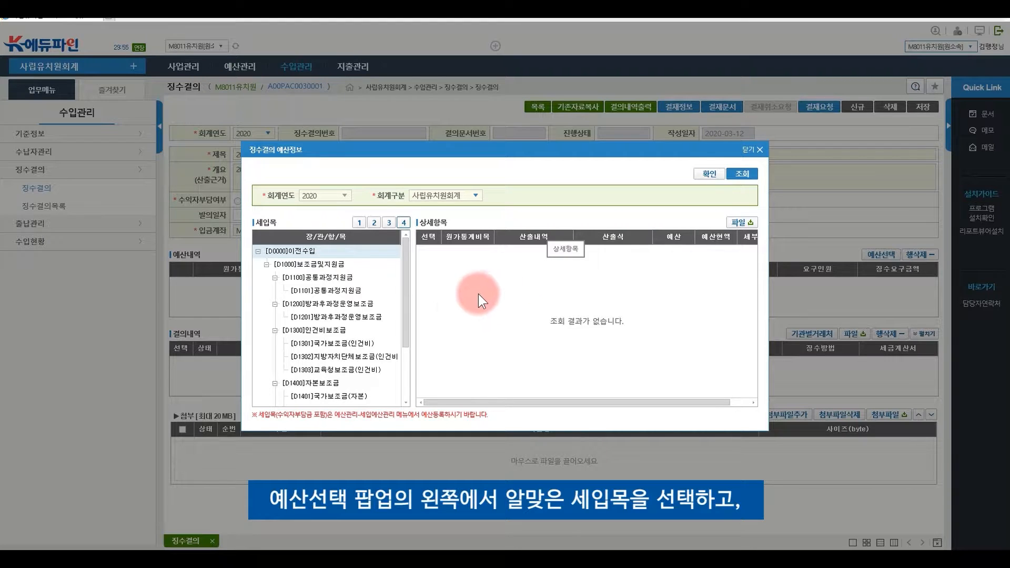
click(384, 320)
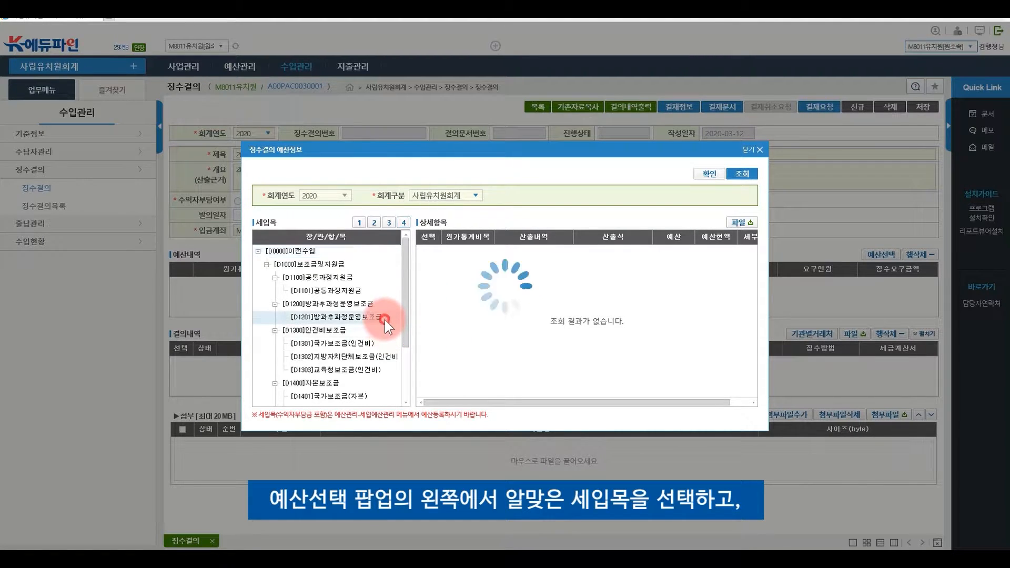
click(429, 251)
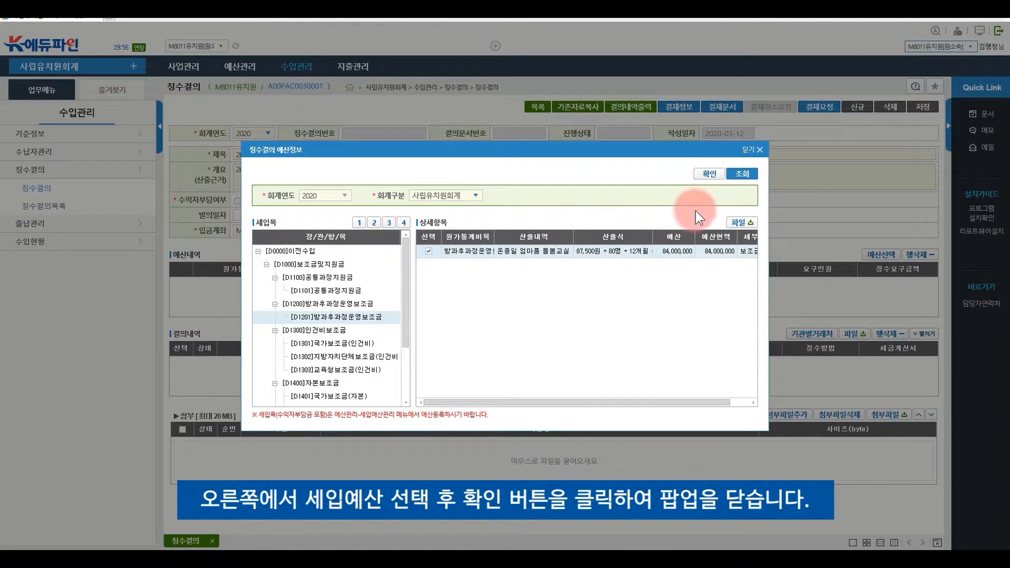
click(713, 176)
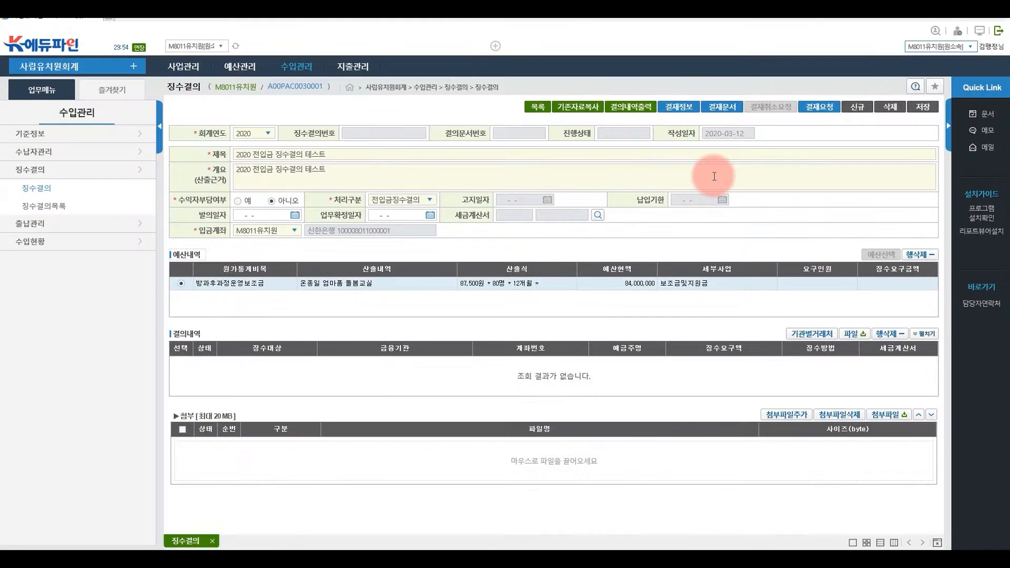
Save the pending changes, search institution vendors for "교육지원", and add oo교육지원청 with its 농협은행 account as the 징수대상
click(796, 335)
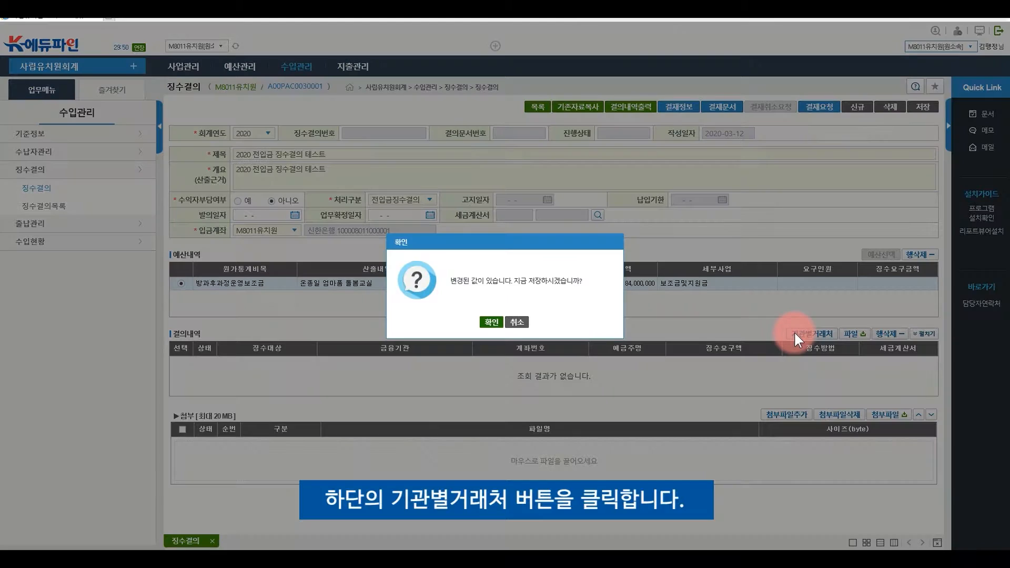
click(492, 322)
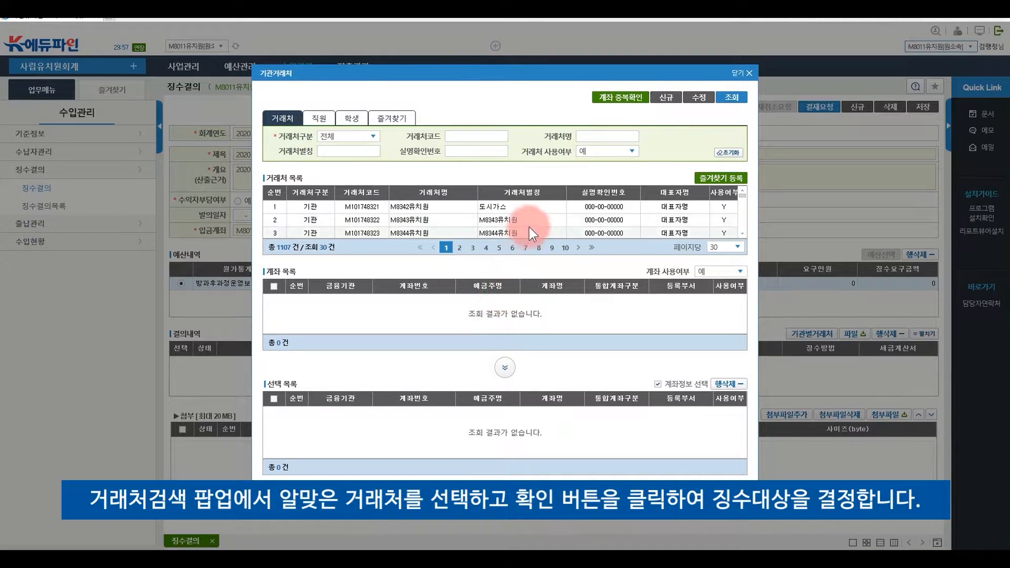
click(584, 134)
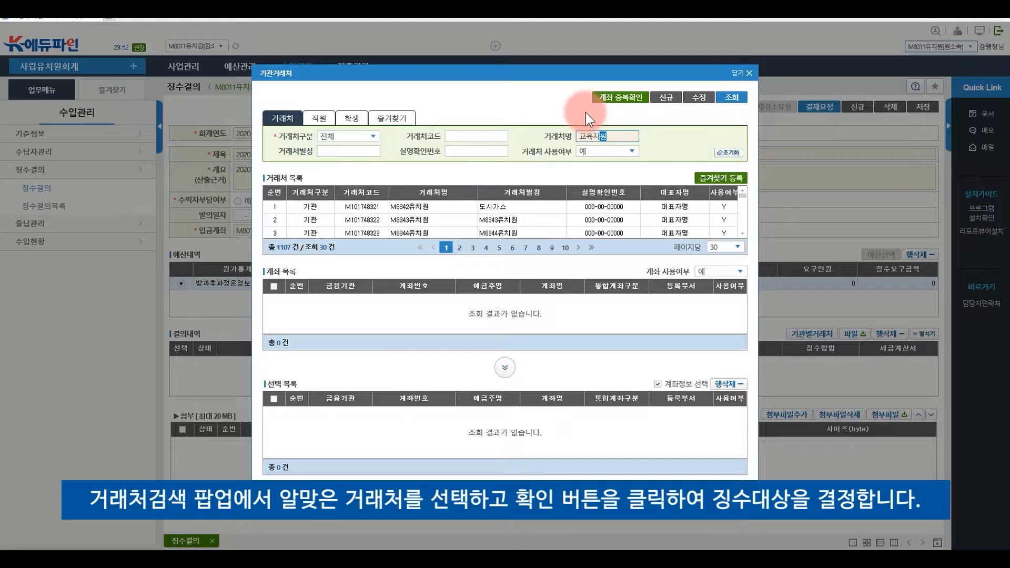
click(730, 103)
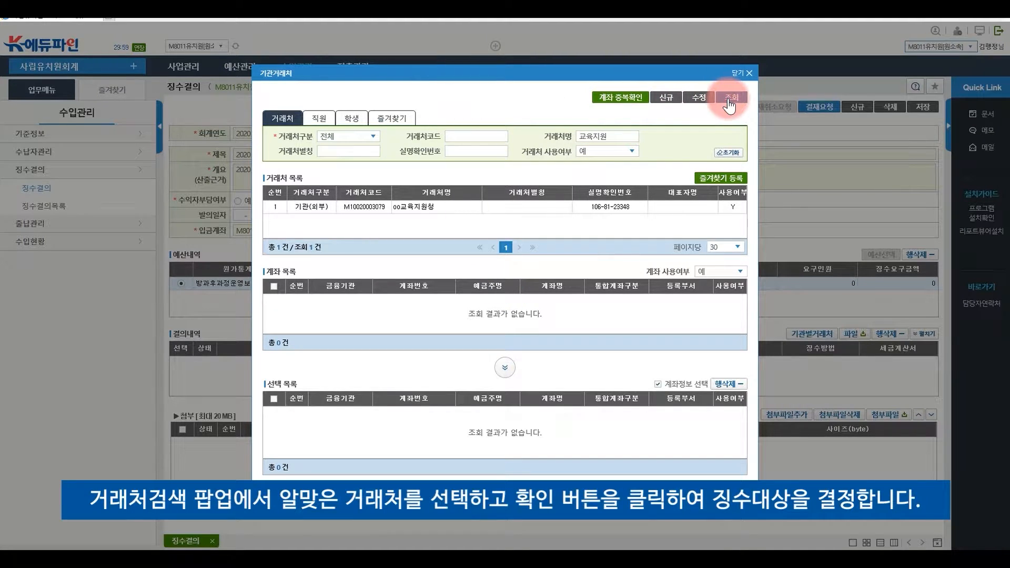
click(541, 208)
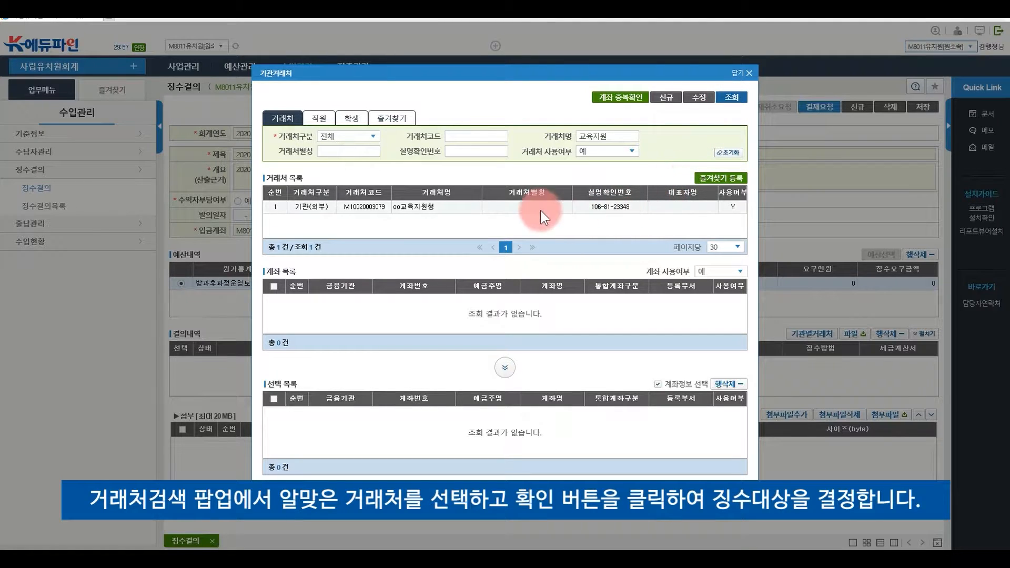
click(405, 206)
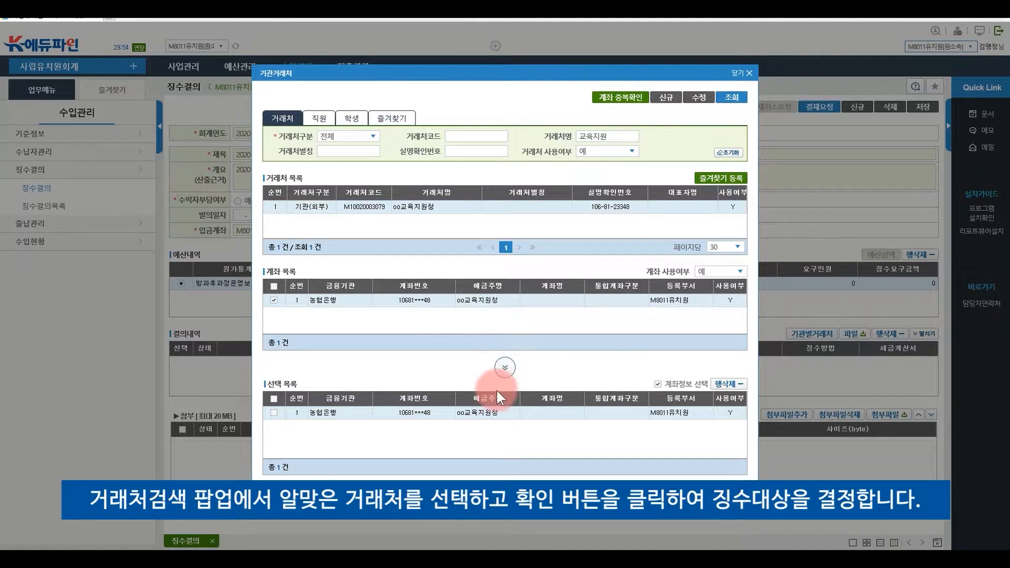
click(480, 489)
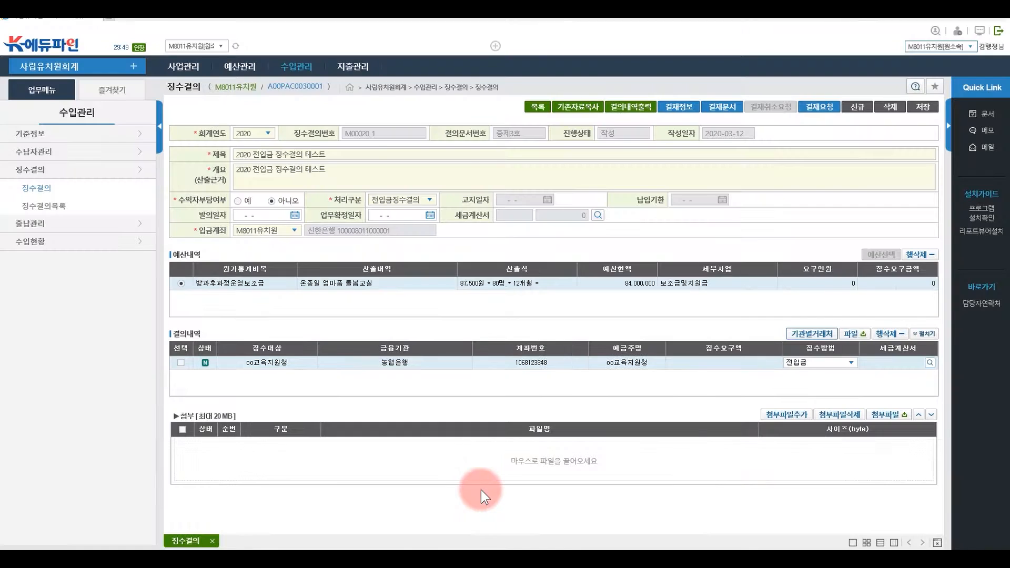
Set the 징수요구액 for oo교육지원청 to 5,450,000 in the 결의내역
click(709, 364)
text(5)
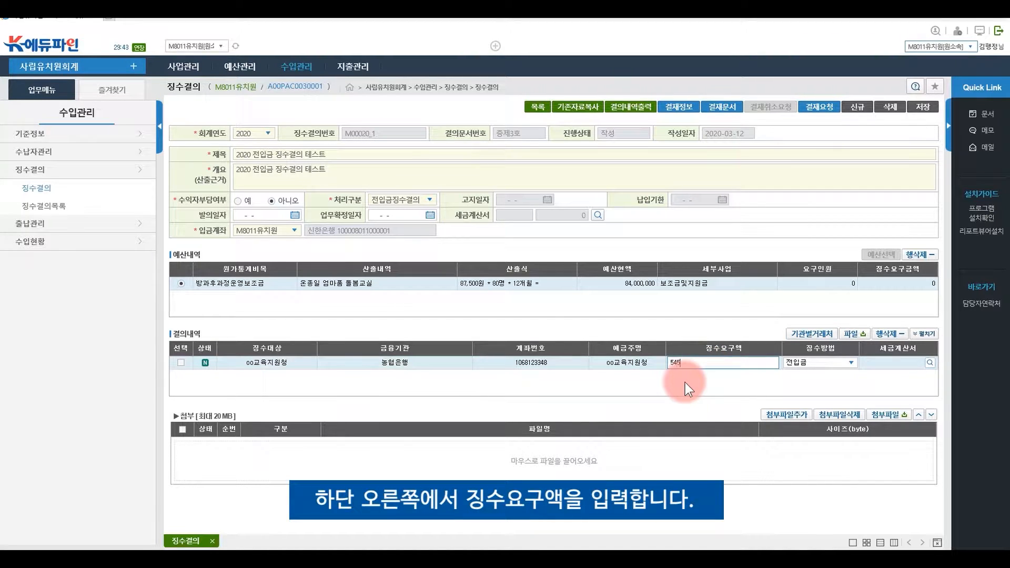
text(,450,000)
click(685, 380)
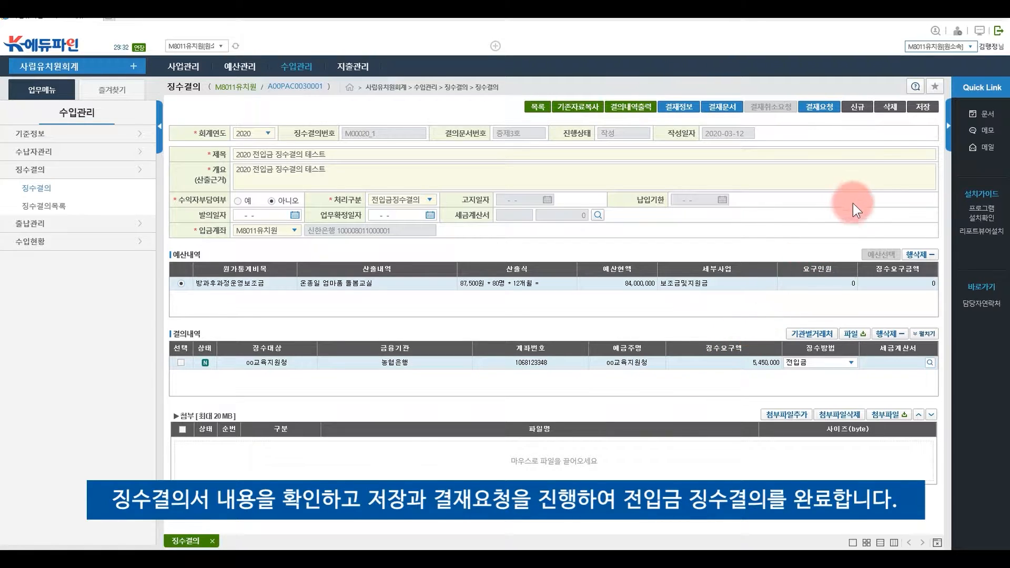
Save the collection resolution and submit it for approval (결재요청)
click(916, 108)
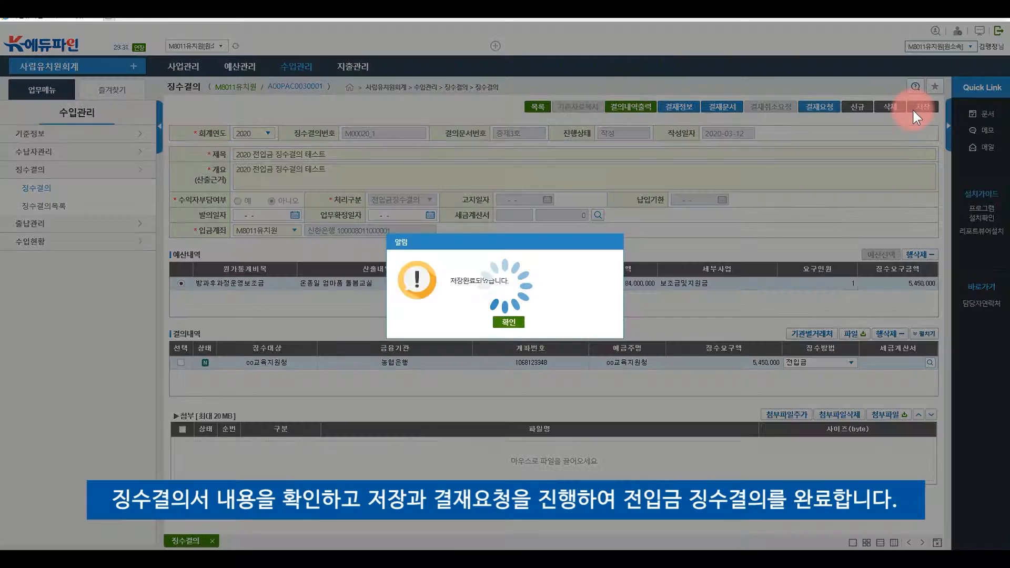
click(507, 322)
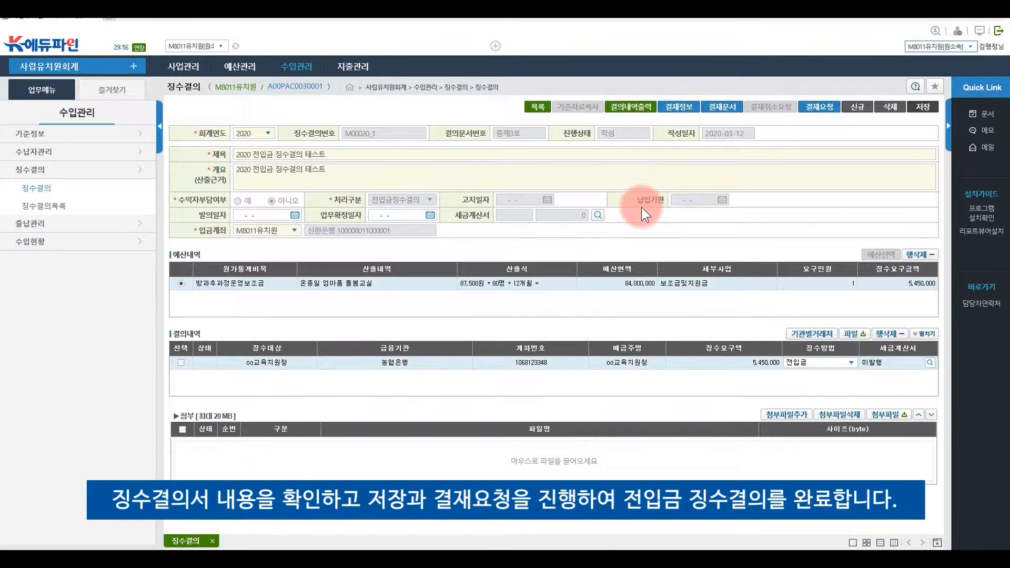
click(833, 108)
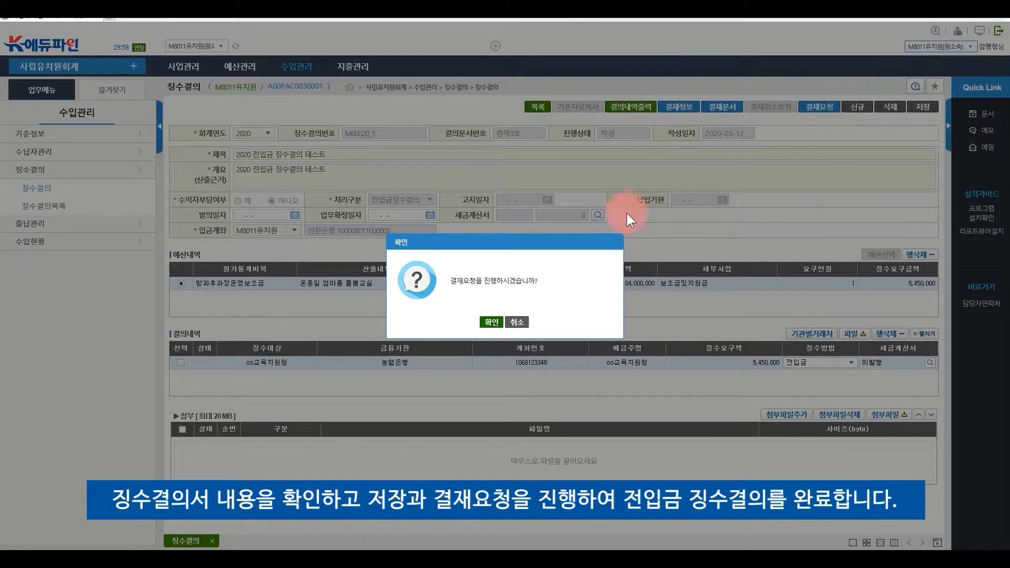
click(490, 322)
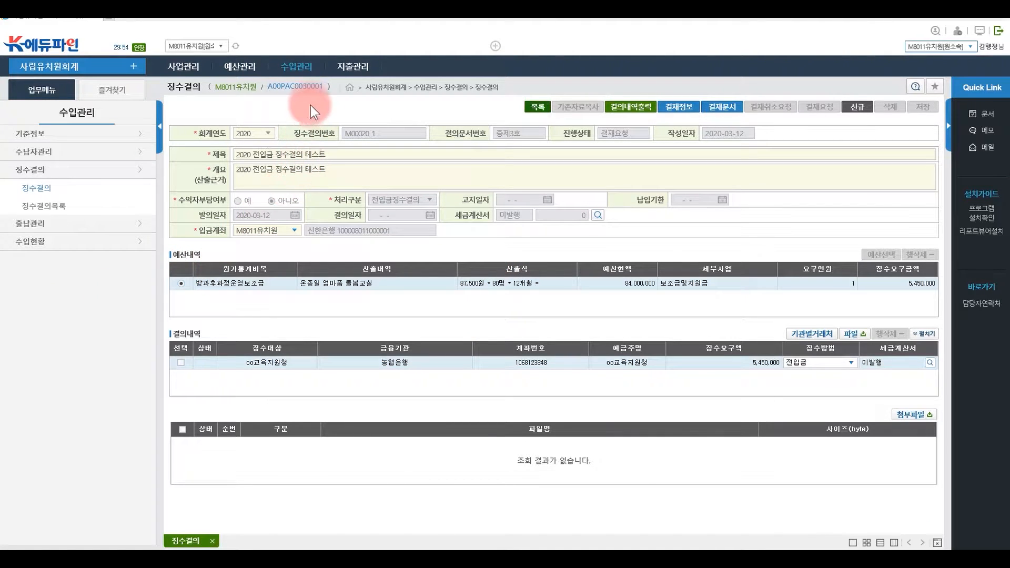
Open the 징수결의목록 and query the resolutions for fiscal year 2020
click(298, 66)
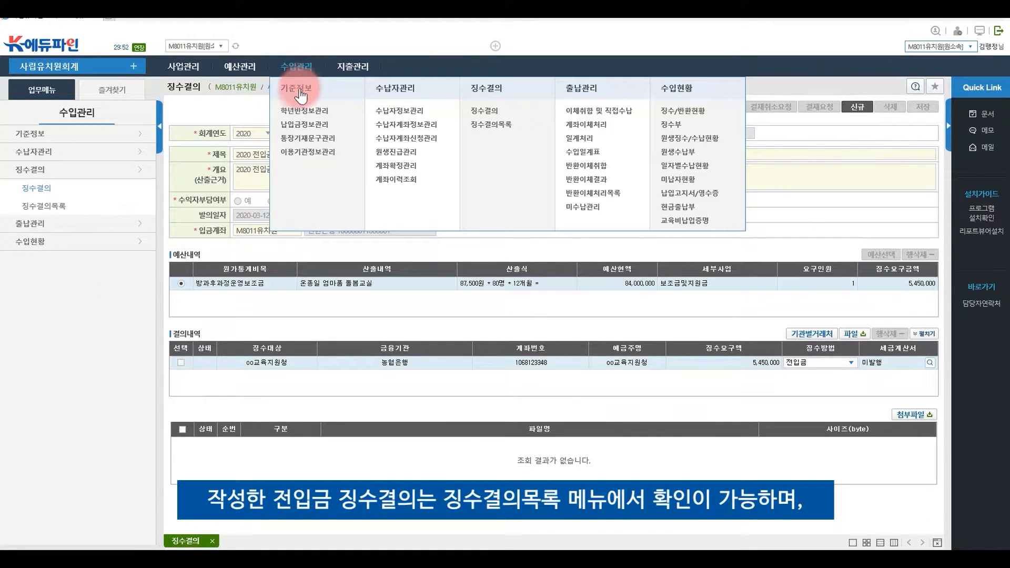
click(489, 124)
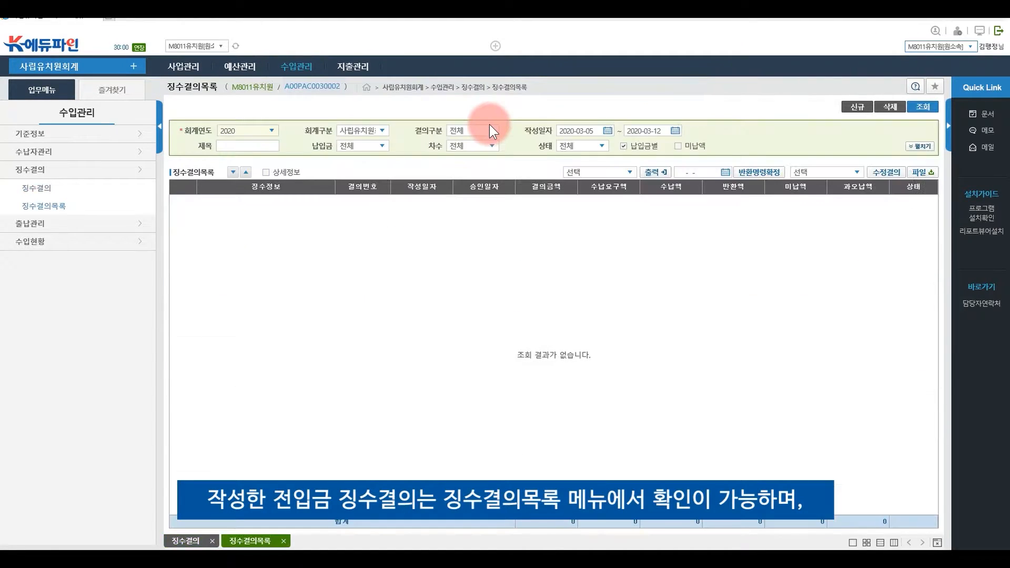
click(930, 110)
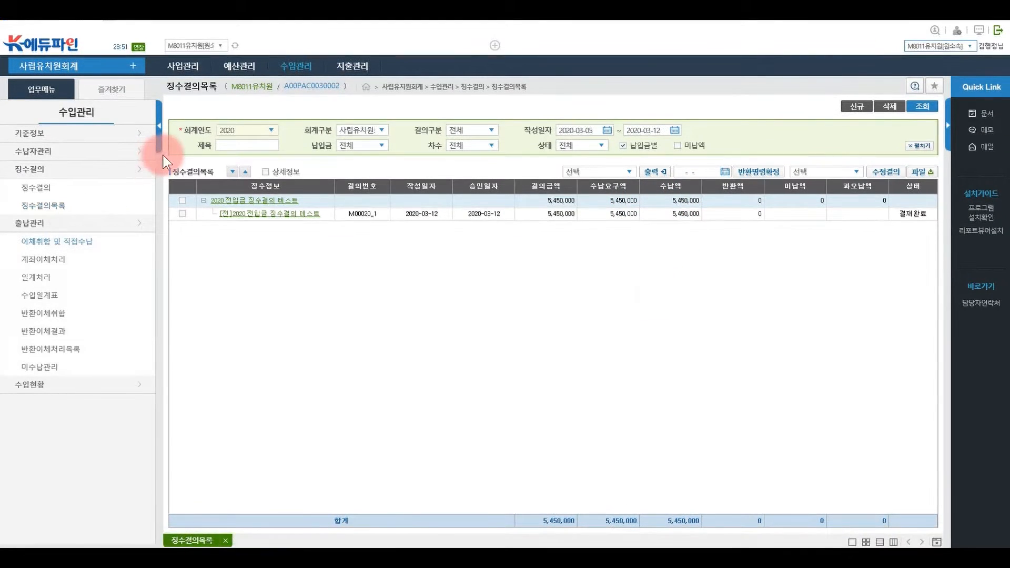
Open 이체취합 및 직접수납 under 출납관리 and query the fiscal year 2020 entries with 진행상태 완료
mouse_move(295, 66)
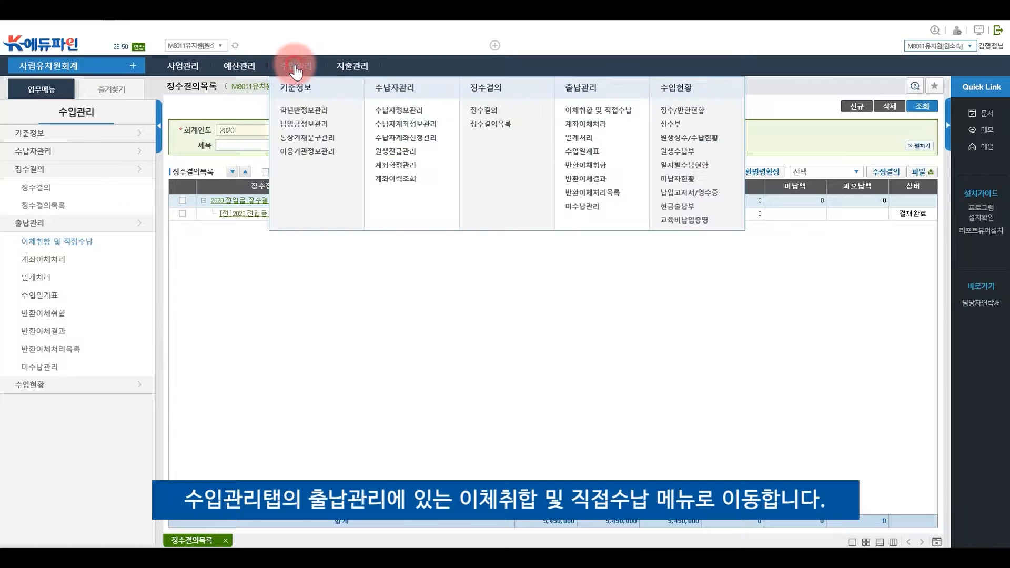
click(582, 108)
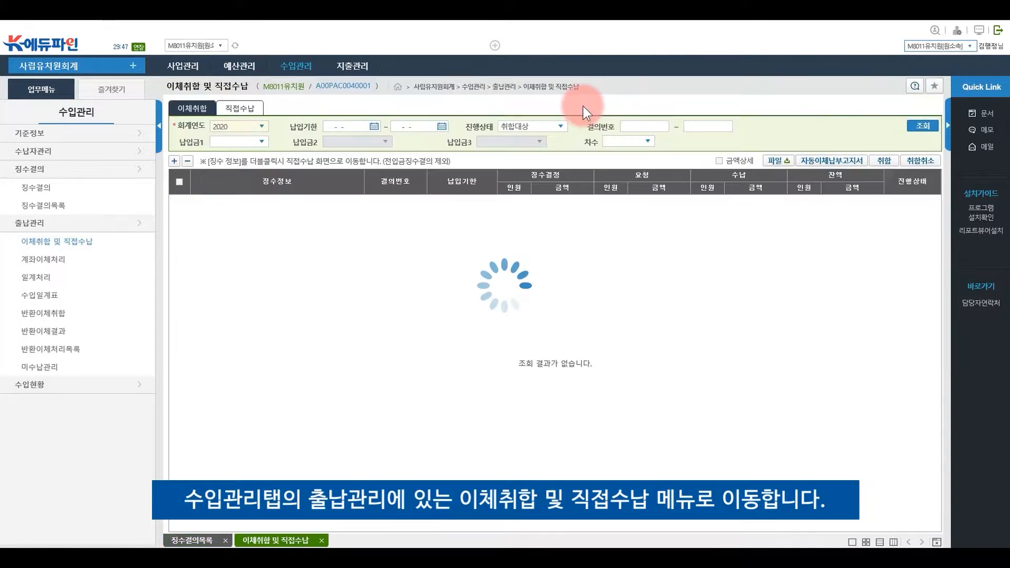
click(552, 126)
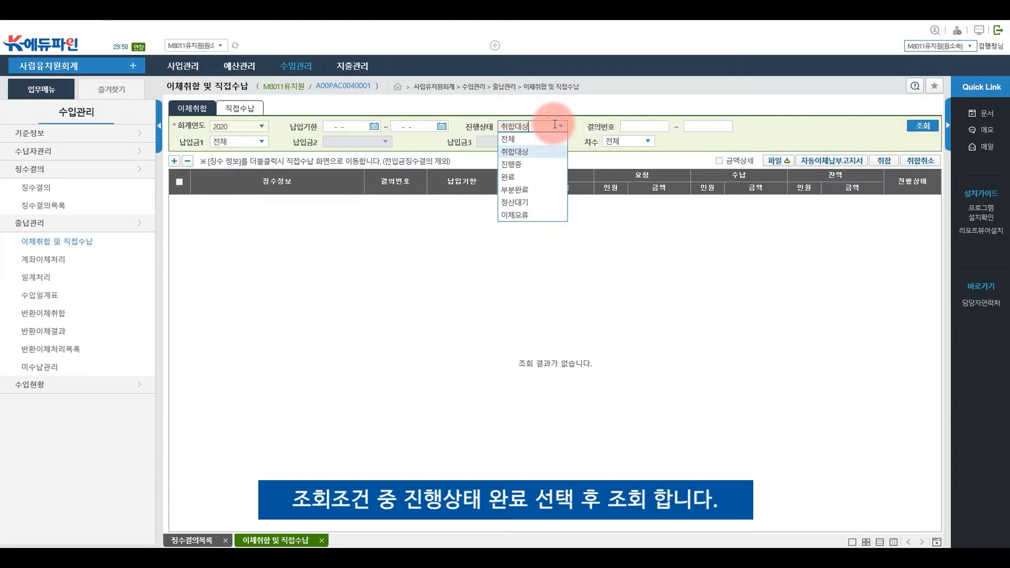
click(532, 175)
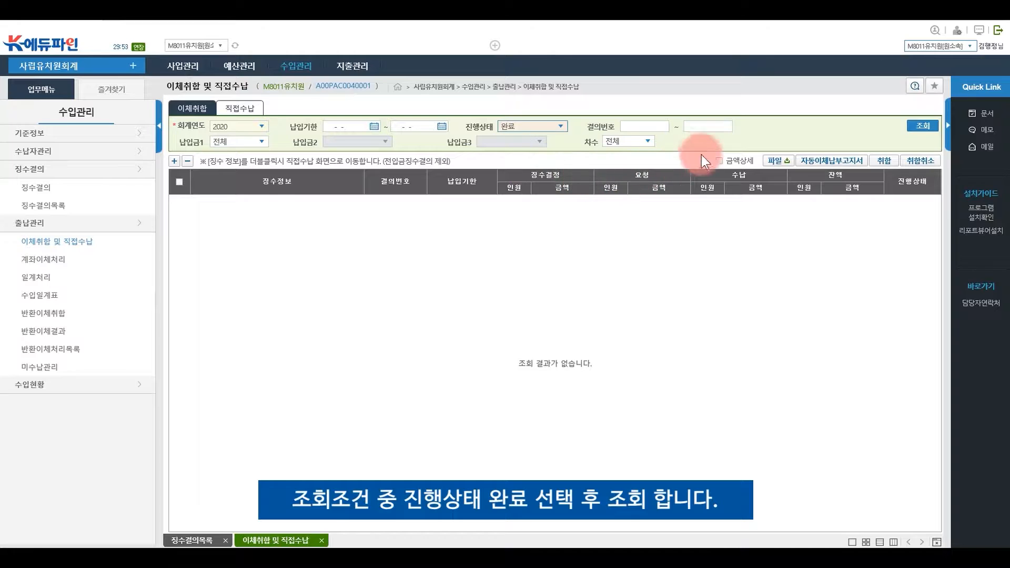
click(915, 127)
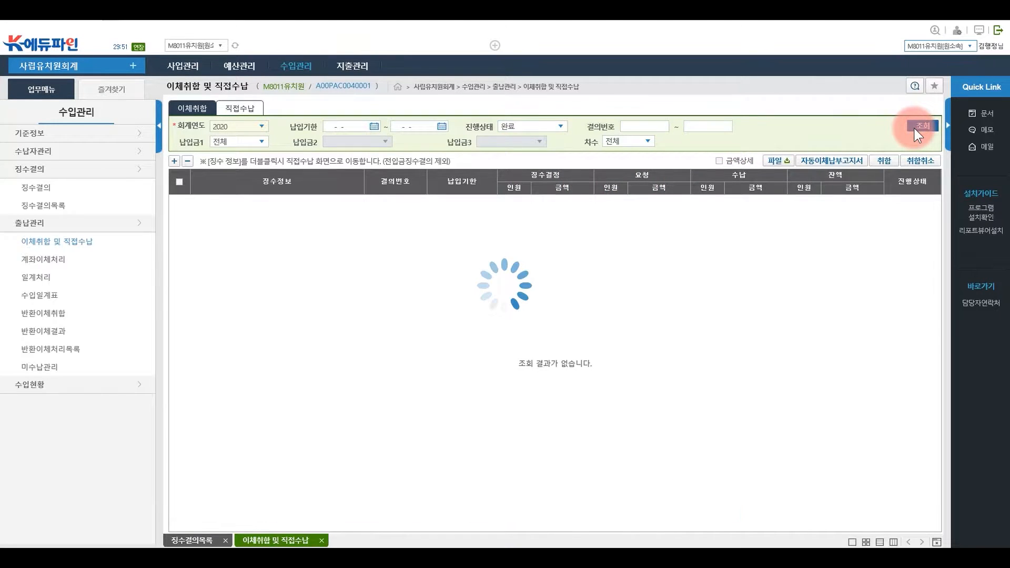
click(631, 143)
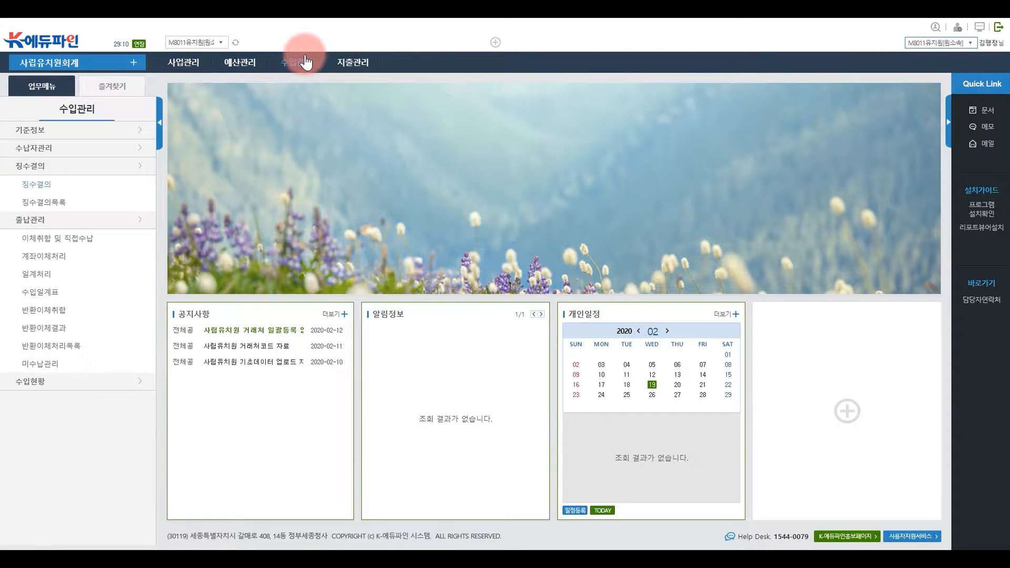
Open a new 징수결의 and enter "2020 일반 징수결의 테스트" as both its 제목 and 개요
click(305, 62)
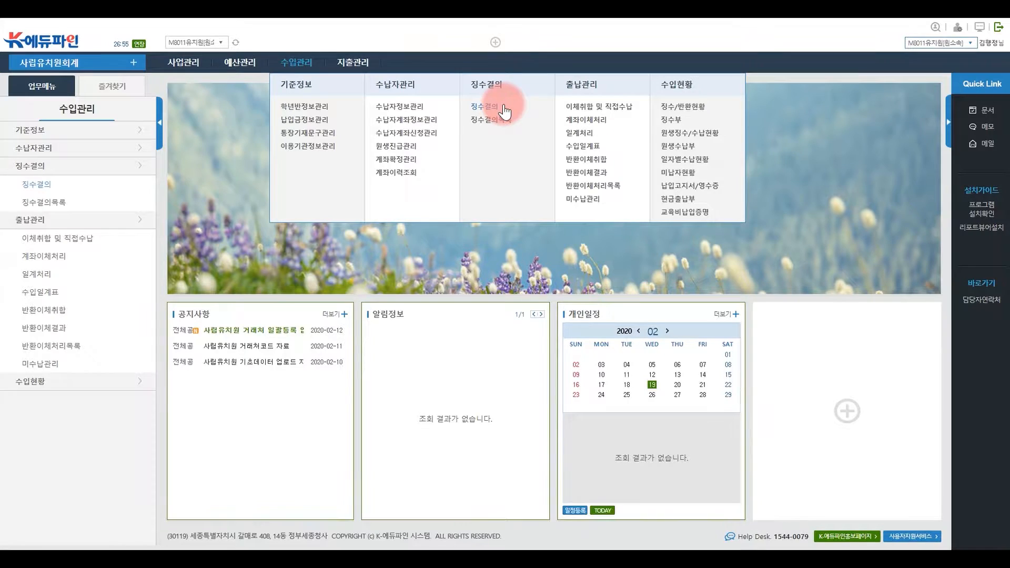
click(504, 108)
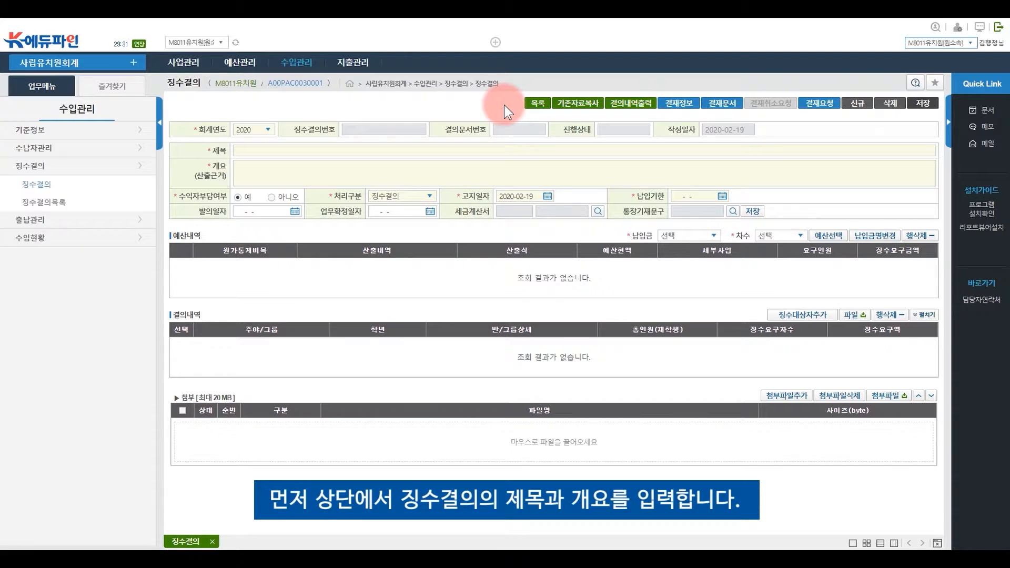
click(441, 149)
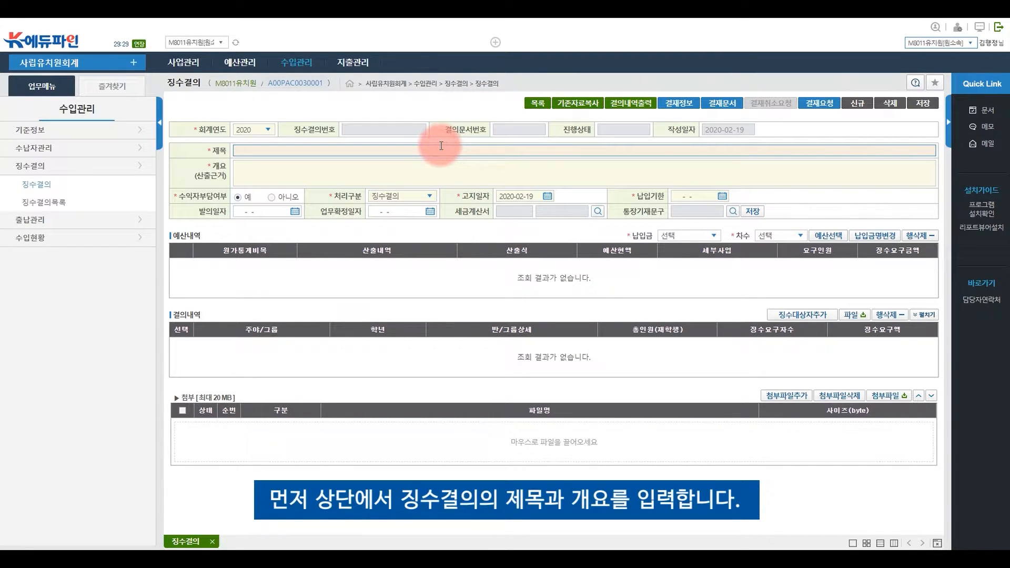
text(2020 일반 지)
text(수결의 테스트)
key(ctrl+a)
key(ctrl+c)
click(408, 160)
key(ctrl+v)
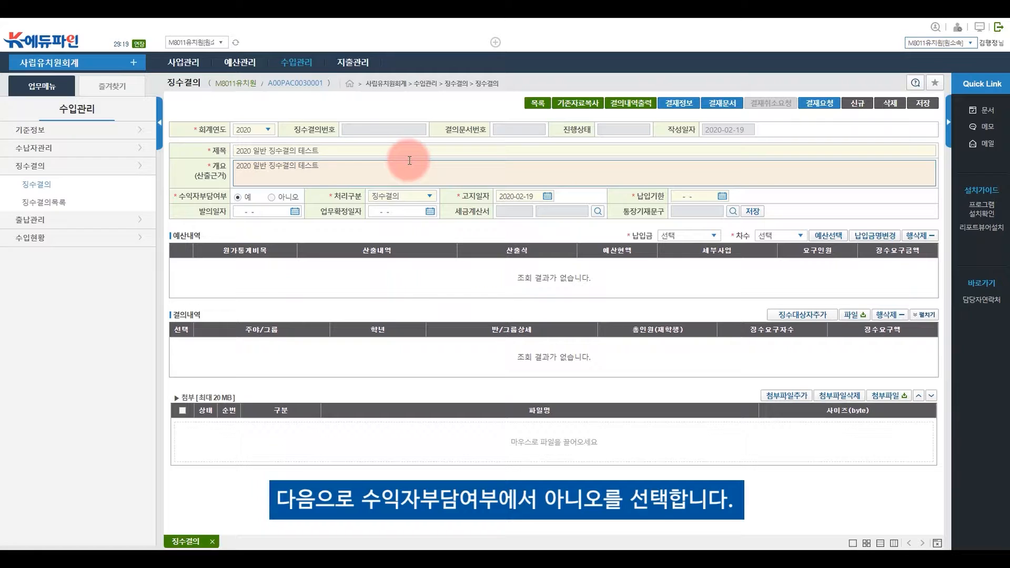
Set the resolution's 수익자부담여부 to 아니요 and keep 징수결의 as its 처리구분
click(271, 197)
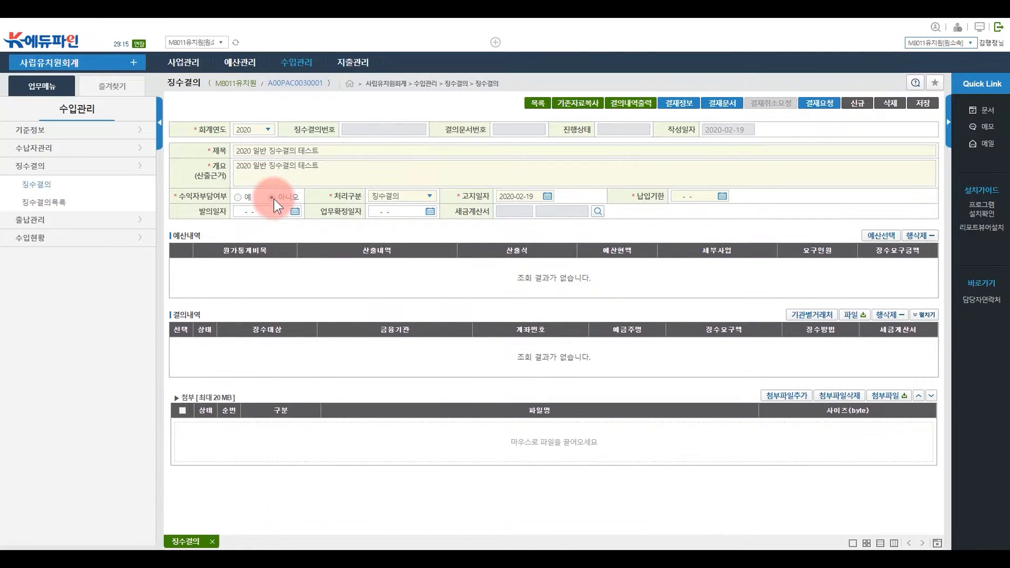
click(396, 197)
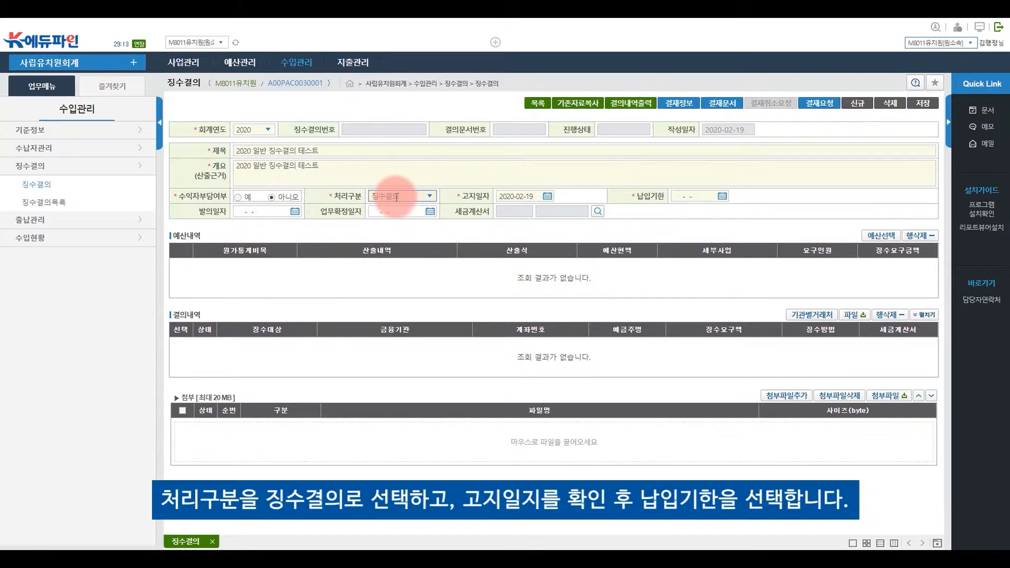
click(397, 208)
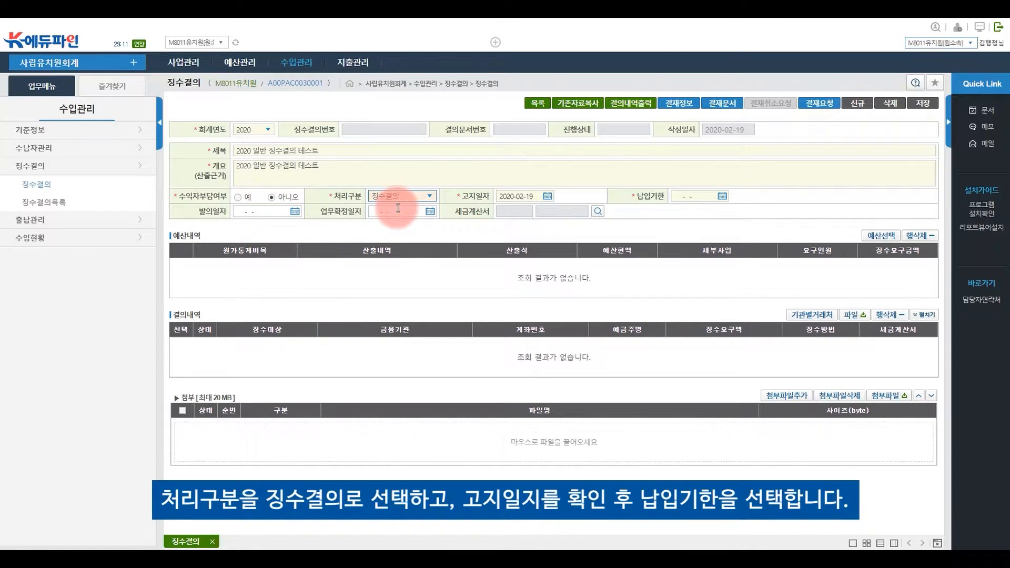
Set the resolution's 고지일자 to 2020-02-19 and its 납입기한 to 2020-02-26
click(526, 201)
click(550, 195)
click(551, 277)
click(692, 199)
click(722, 195)
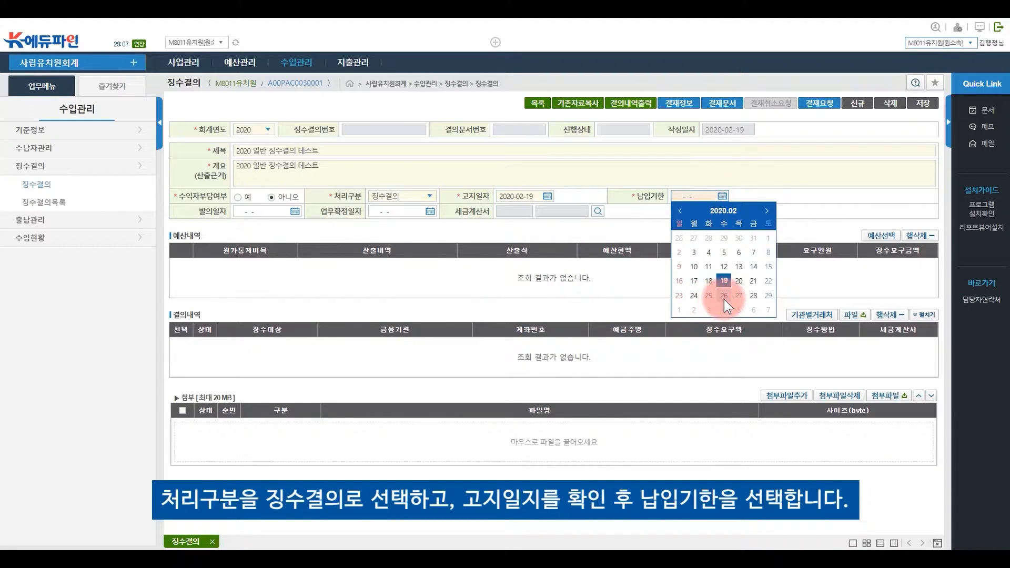
click(724, 299)
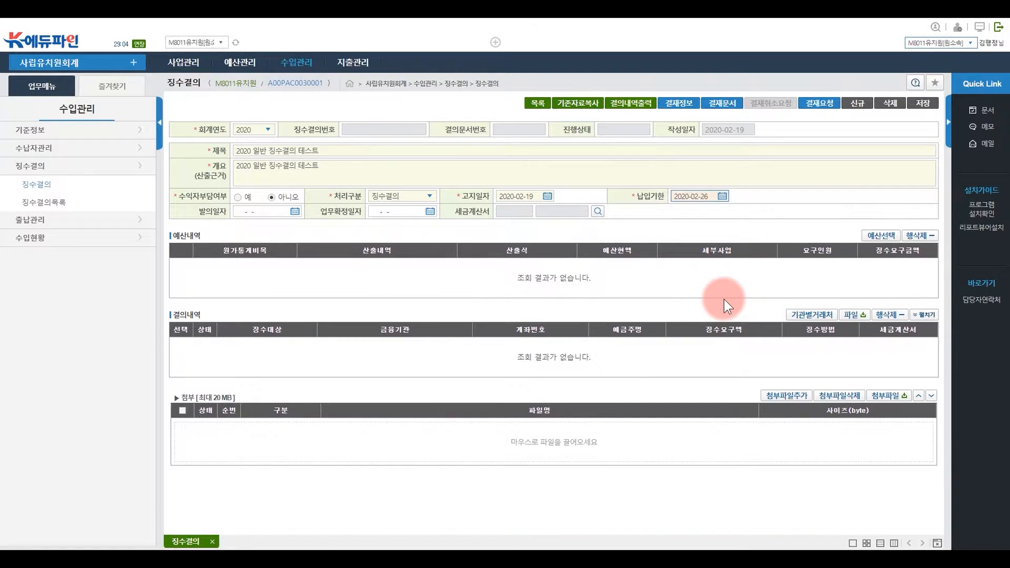
Add the 교원 지원 인건비 budget item under [D1301]국가보조금(인건비) to the 예산내역
click(872, 236)
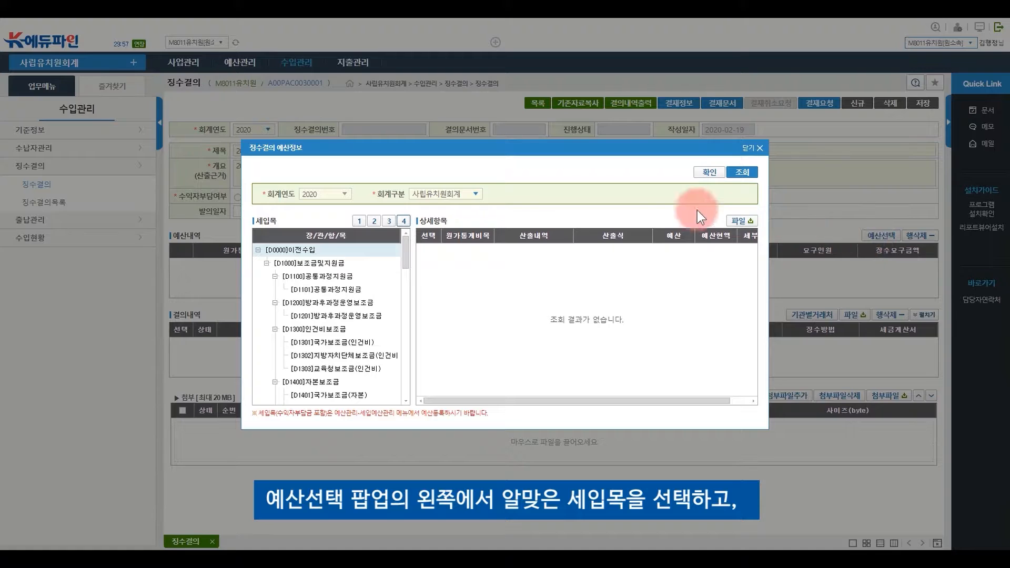
click(337, 339)
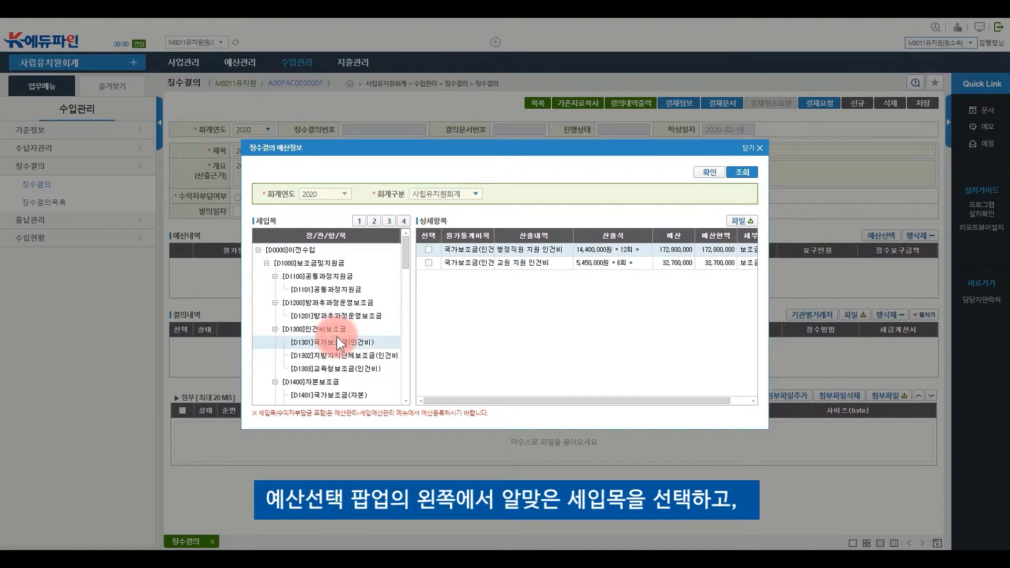
click(429, 263)
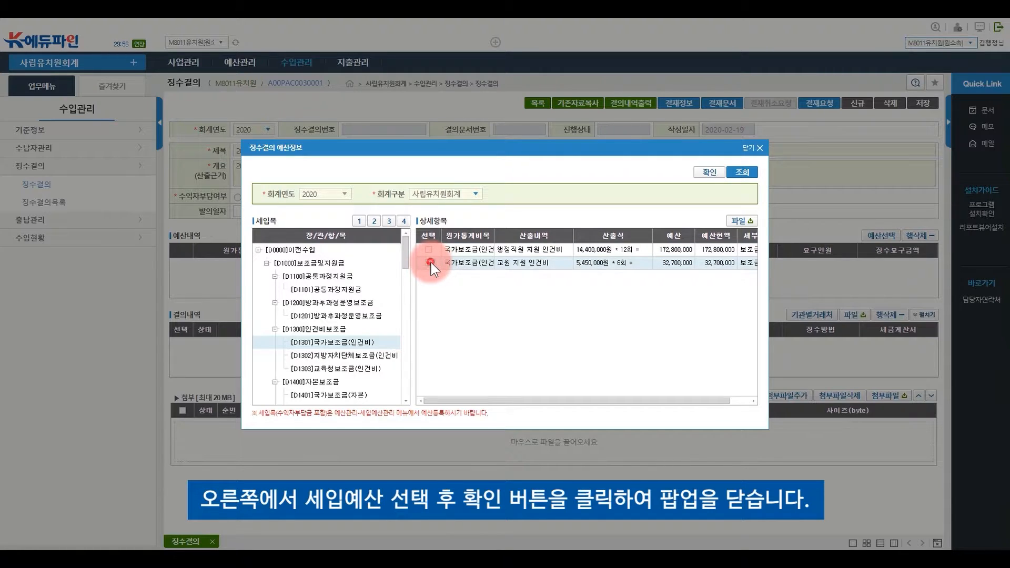
click(708, 172)
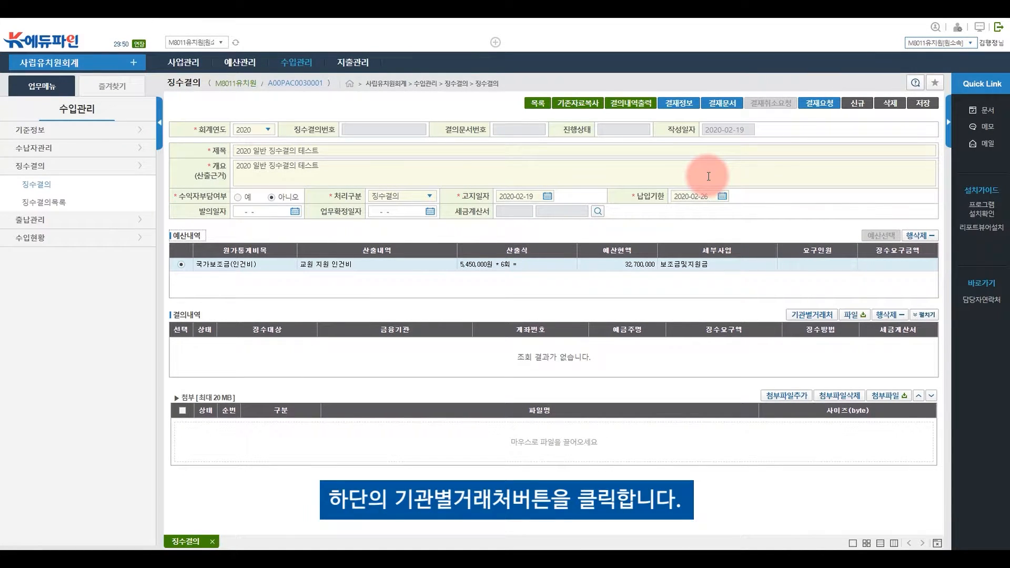
Save the pending changes, search institution vendors for "교육지원", and add oo교육지원청 with its 농협은행 account to the 결의내역
click(809, 315)
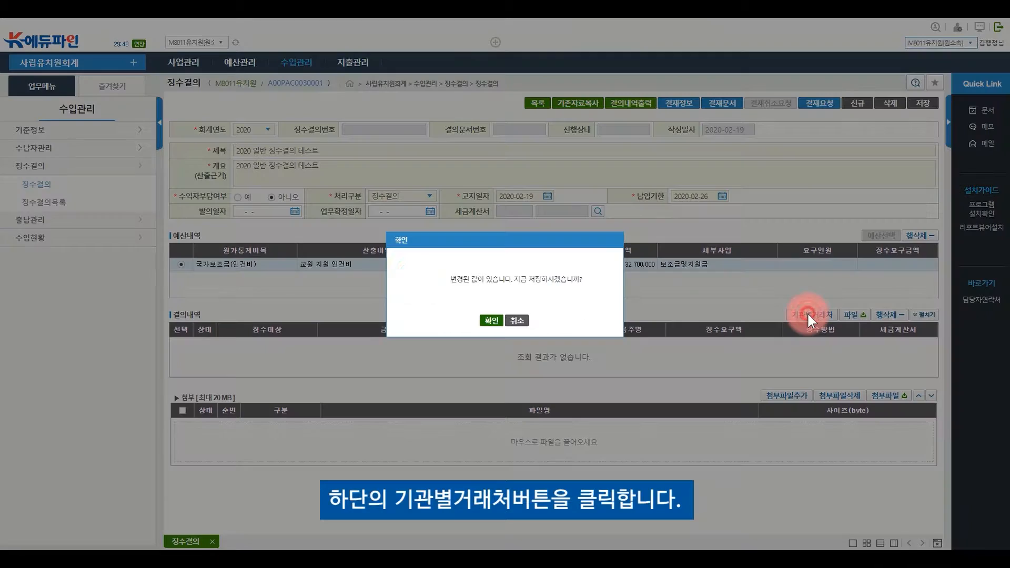
click(491, 322)
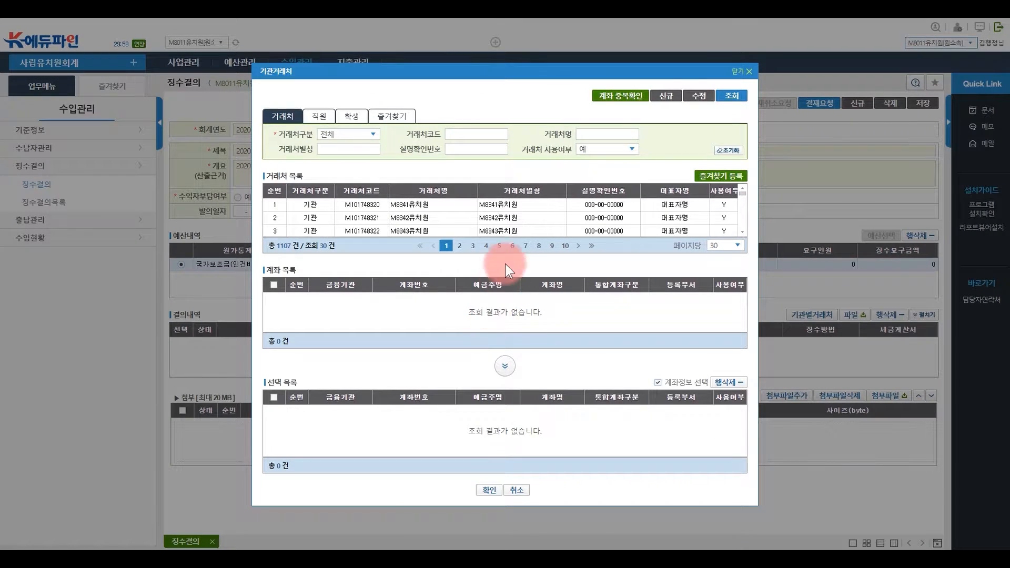
click(608, 134)
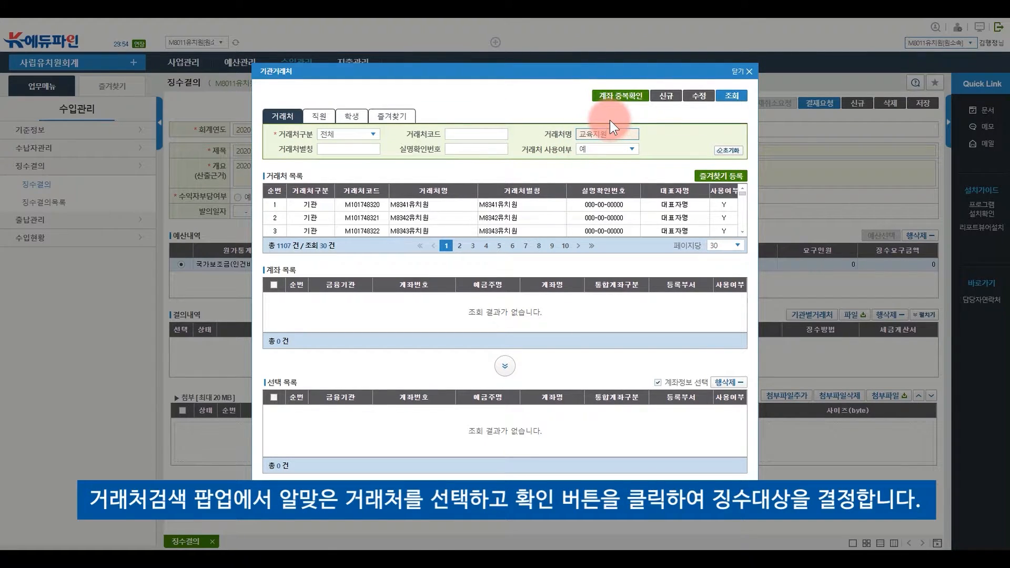
click(731, 97)
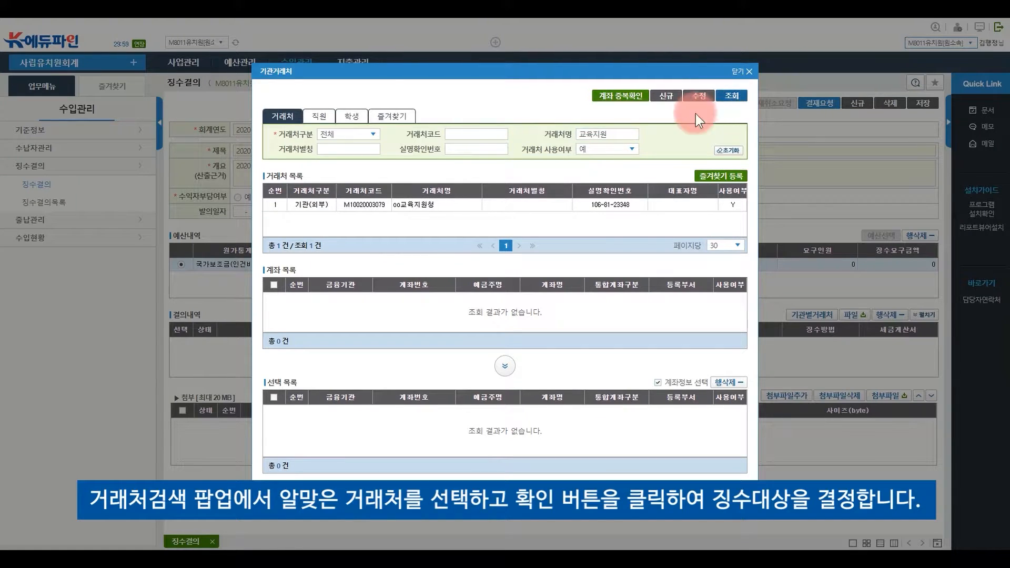
click(320, 205)
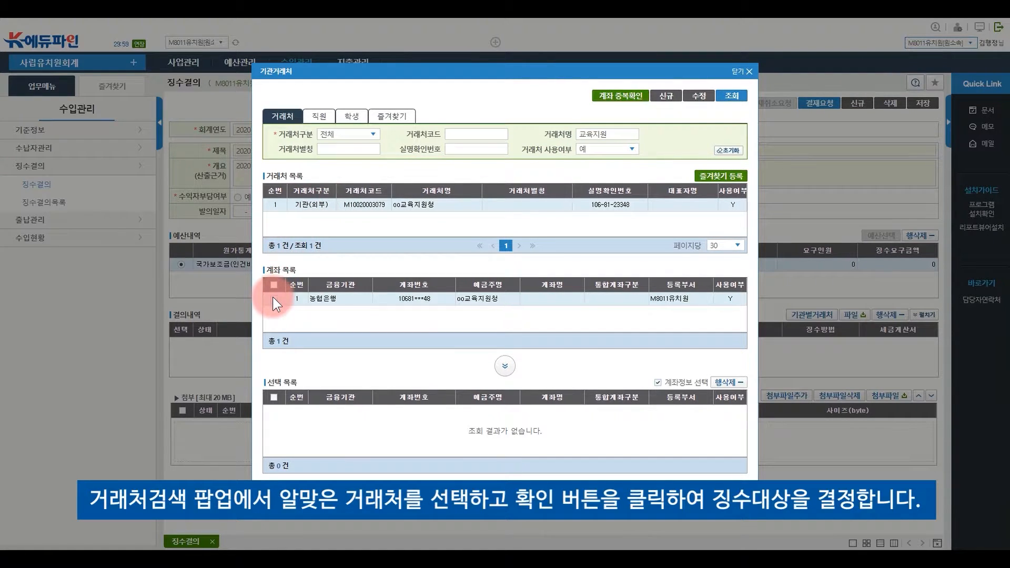
click(274, 299)
click(505, 365)
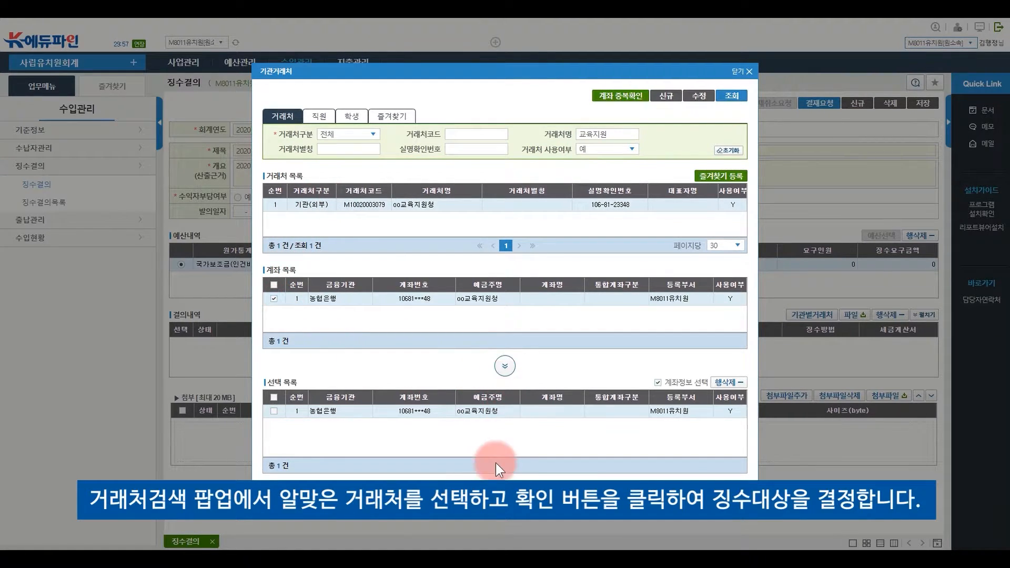
click(489, 482)
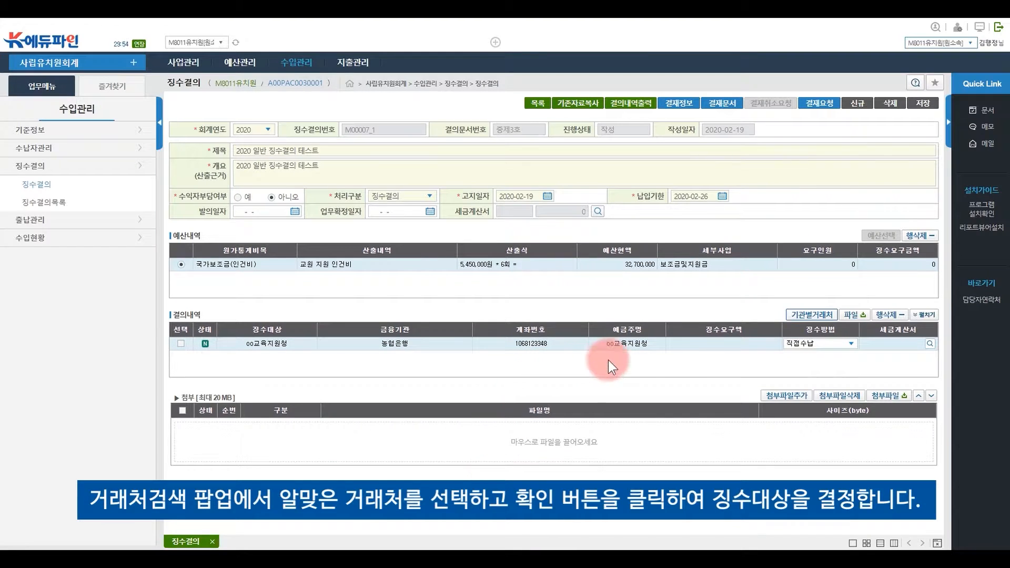
Enter 5,450,000 as the 징수요구액 for oo교육지원청 in the general resolution
click(721, 343)
text(5450000)
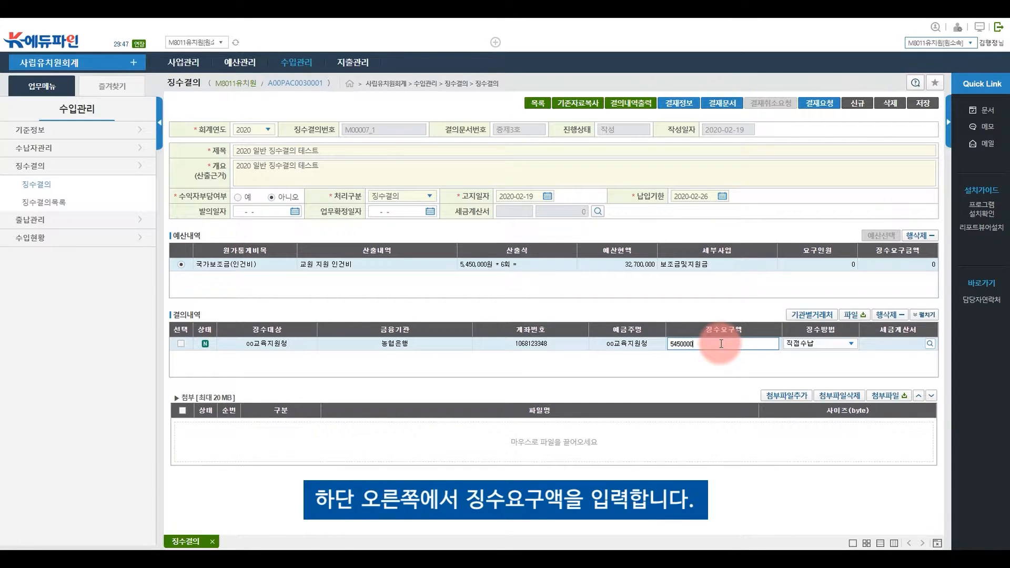
key(Return)
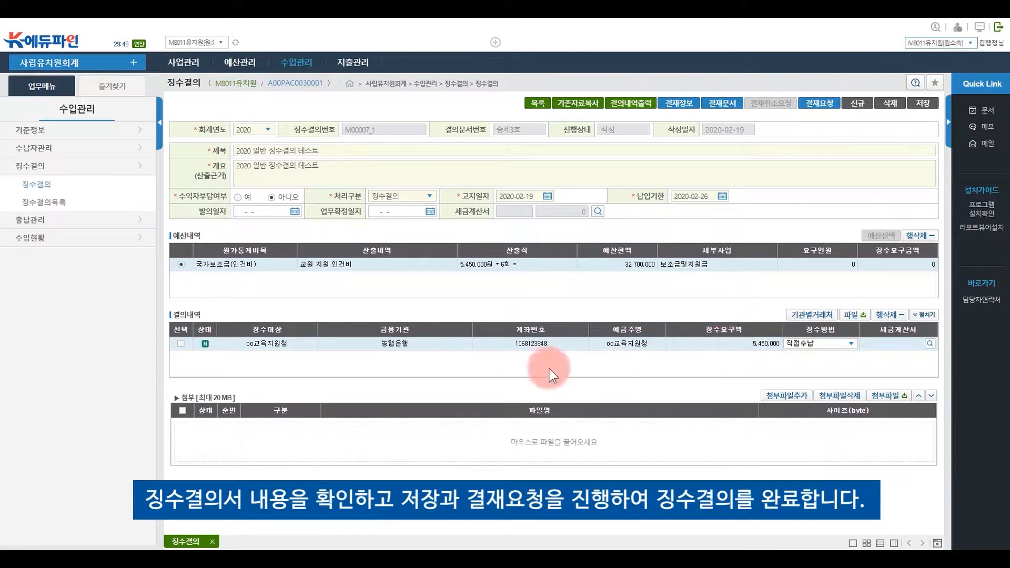
Save the general collection resolution and submit it for approval (결재요청)
click(918, 104)
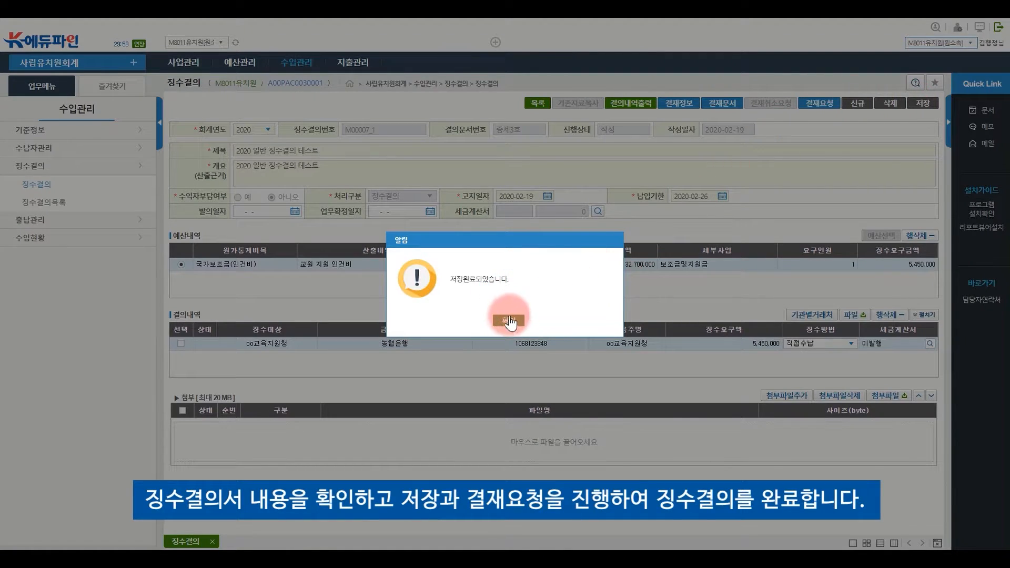
click(505, 320)
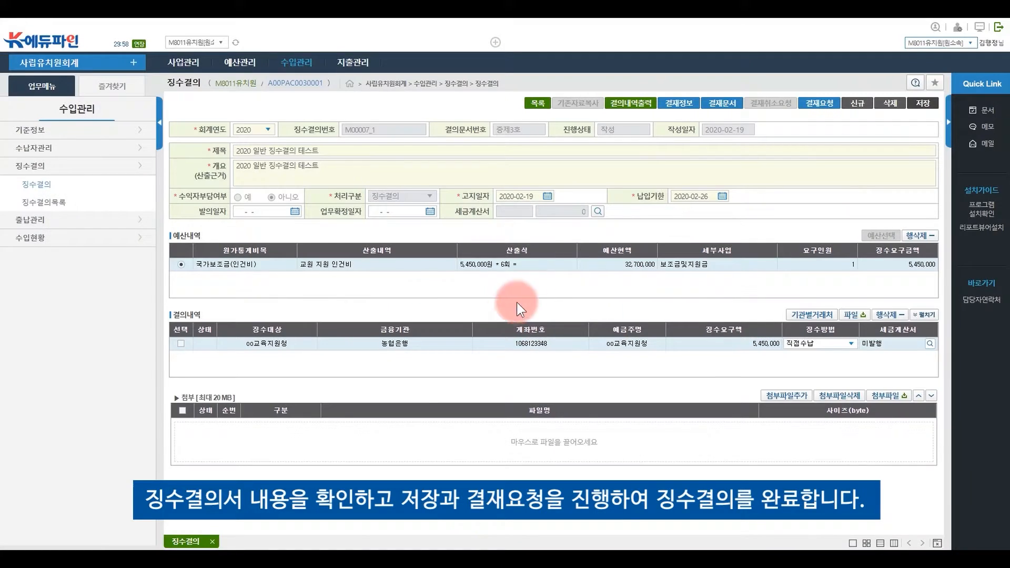
click(821, 104)
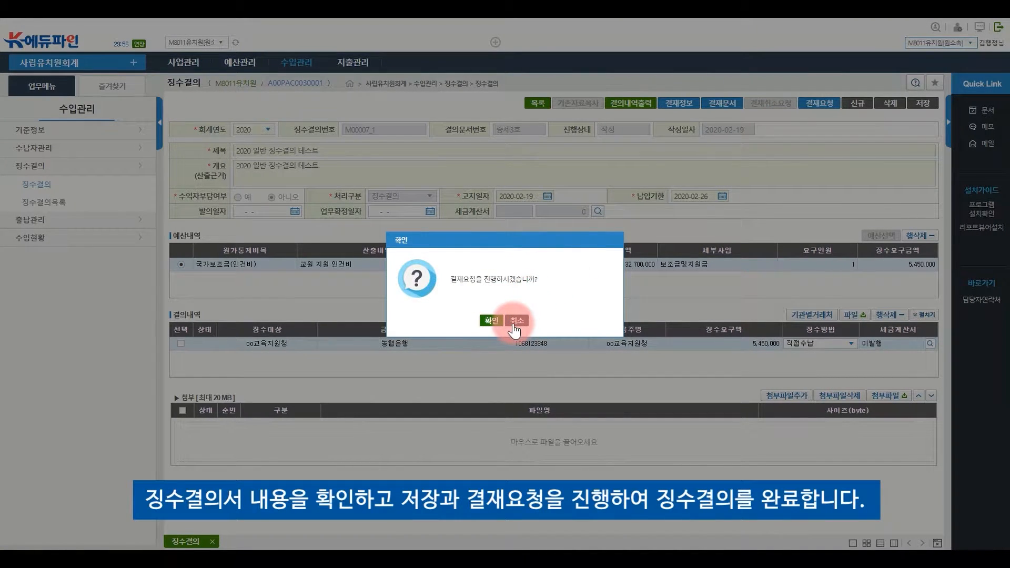
click(495, 320)
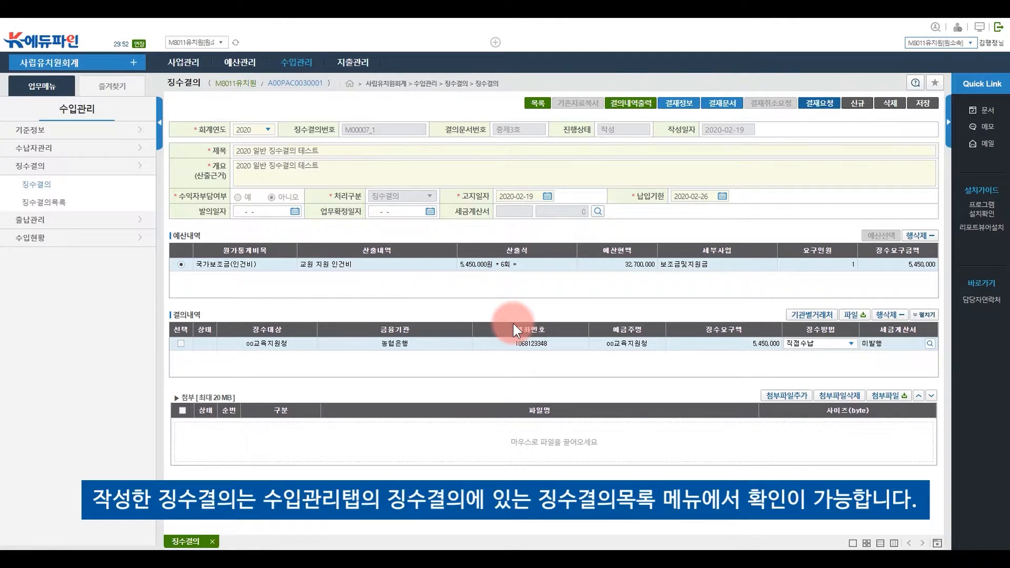
Open the 징수결의목록 and query the fiscal year 2020 resolutions written from 2020-02-12 to 2020-02-19
click(298, 64)
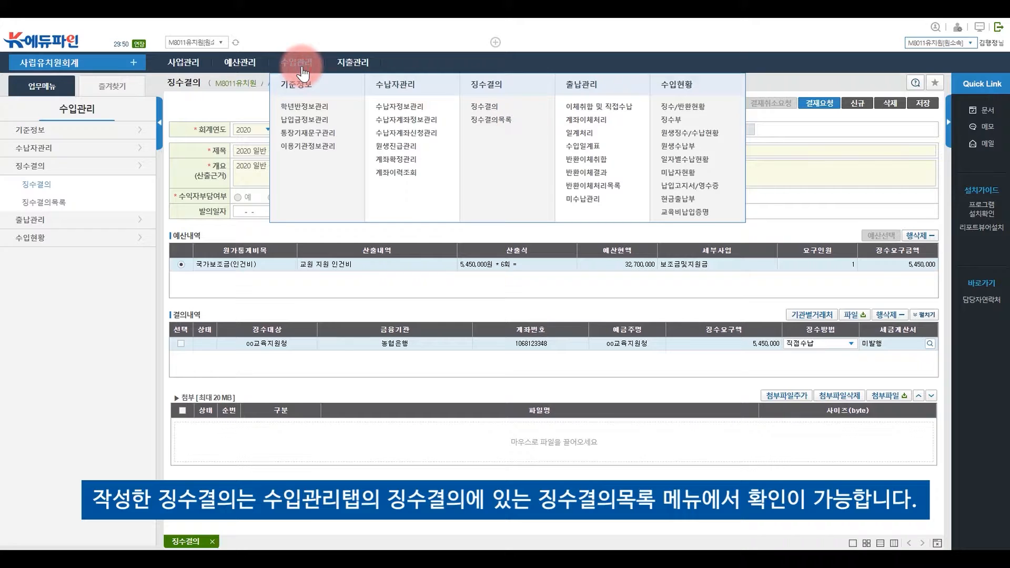
click(503, 124)
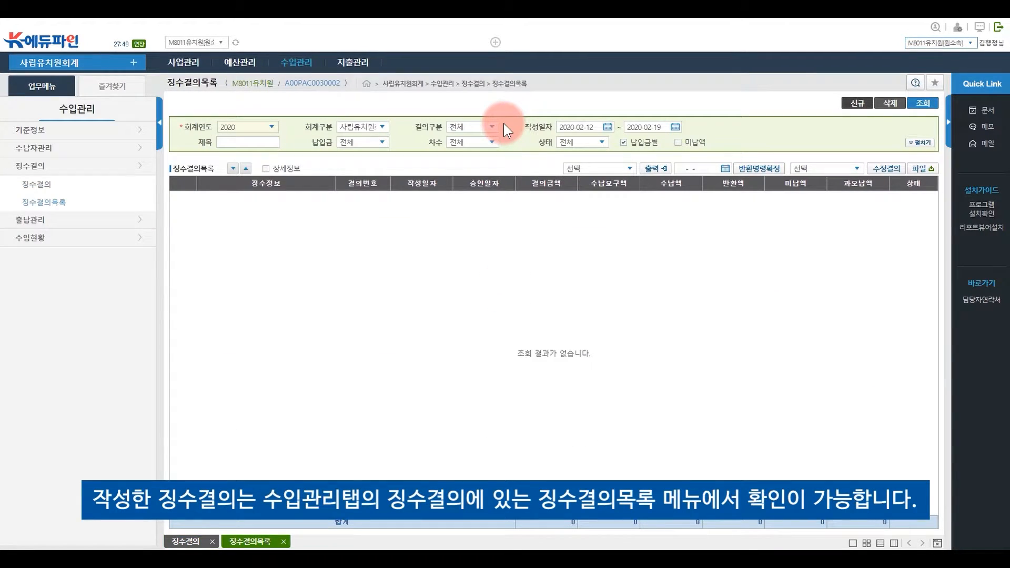
click(922, 103)
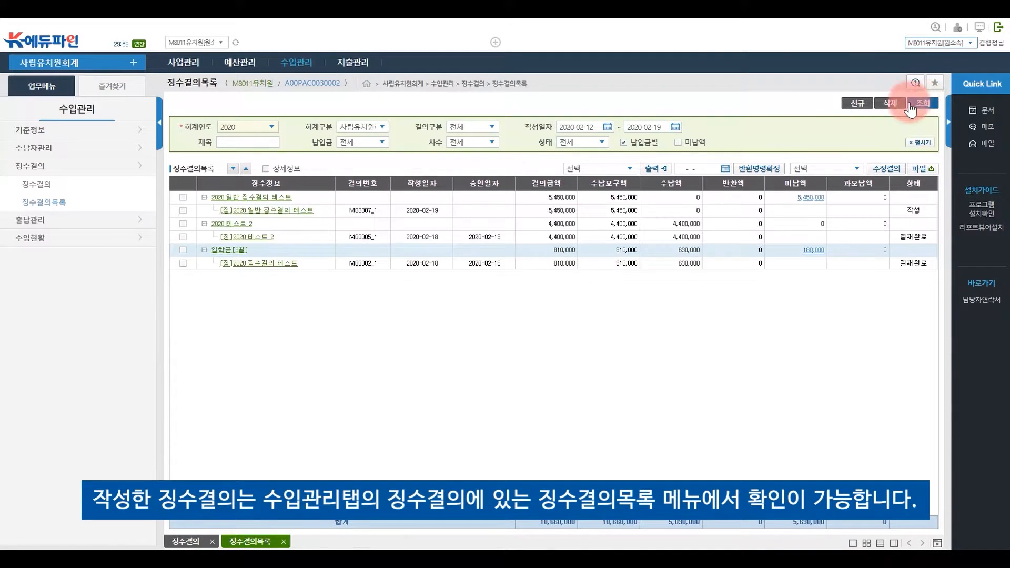
click(183, 211)
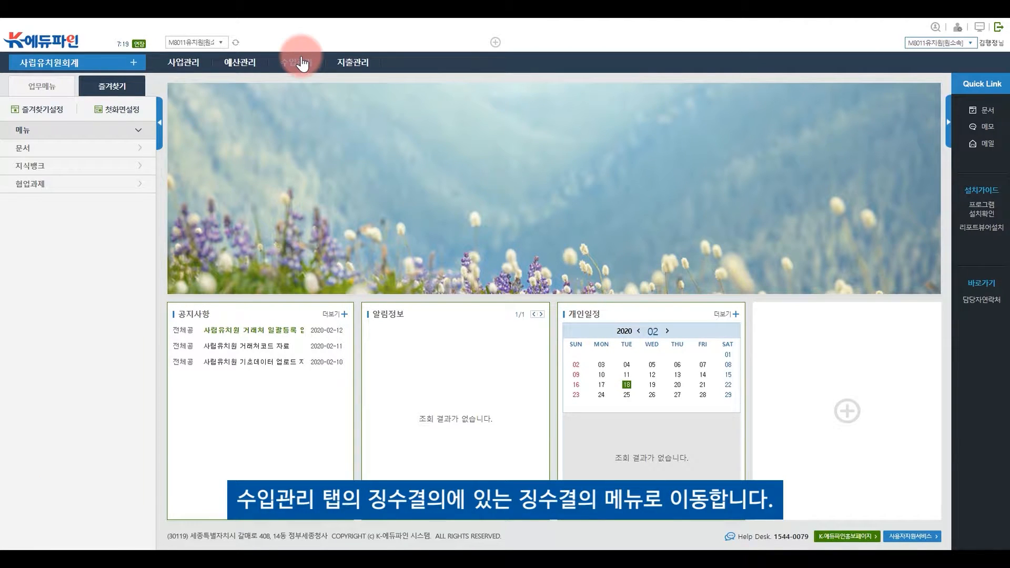
Open the 징수결의 form and enter "2020 징수결의 테스트" as both its 제목 and 개요
click(302, 63)
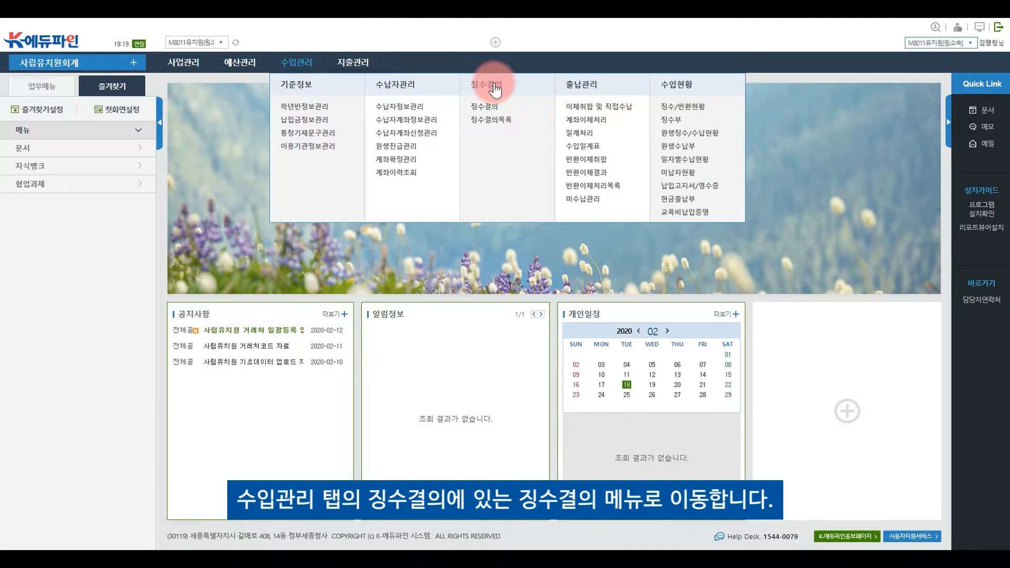
click(489, 110)
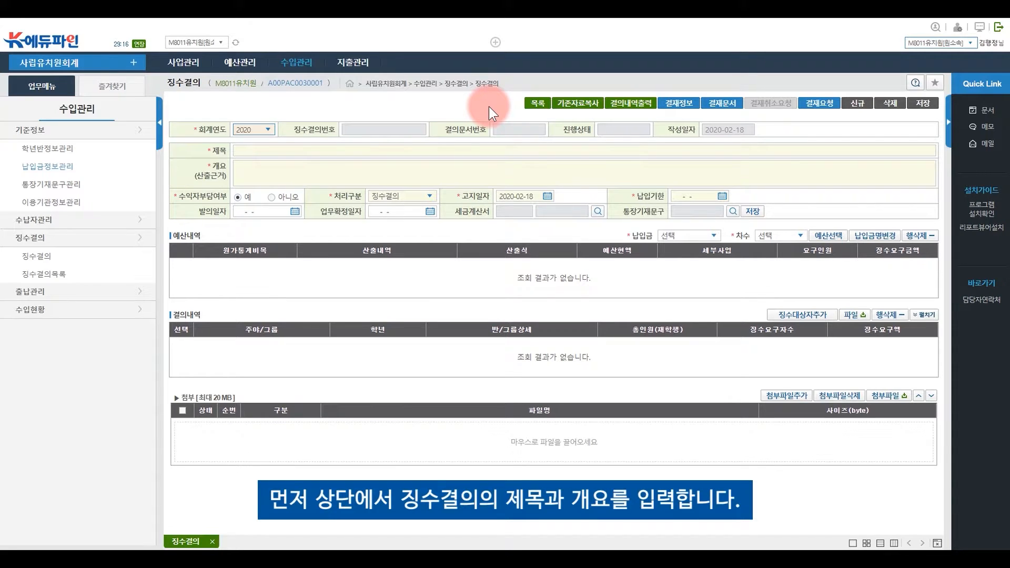
click(291, 150)
text(2020 징수결의 테스트)
click(288, 167)
text(2020 징수결의 테스트)
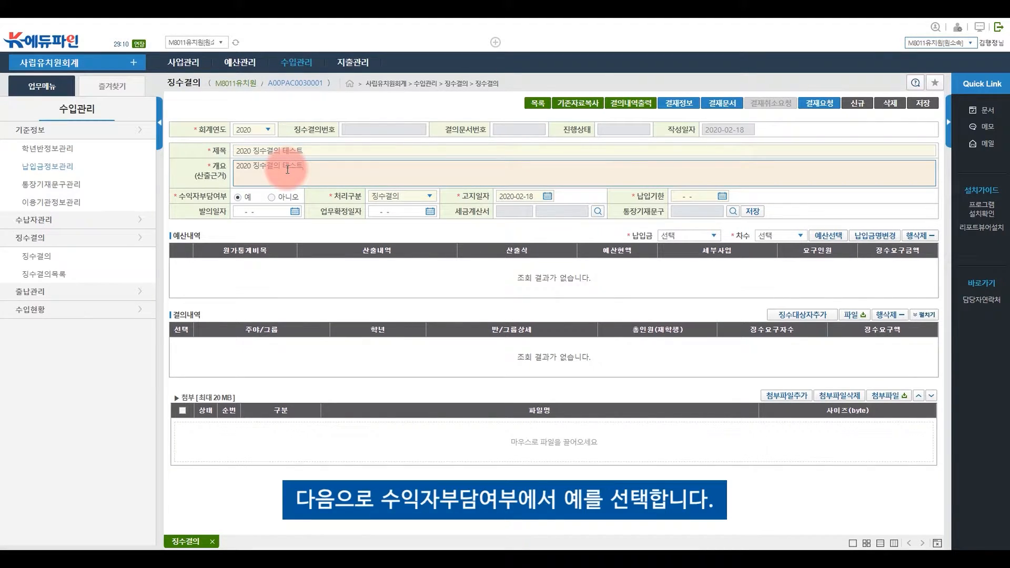
Set 수익자부담여부 to 예, 처리구분 to 징수결의, and 납입기한 to 2020-02-28 for the resolution
click(238, 197)
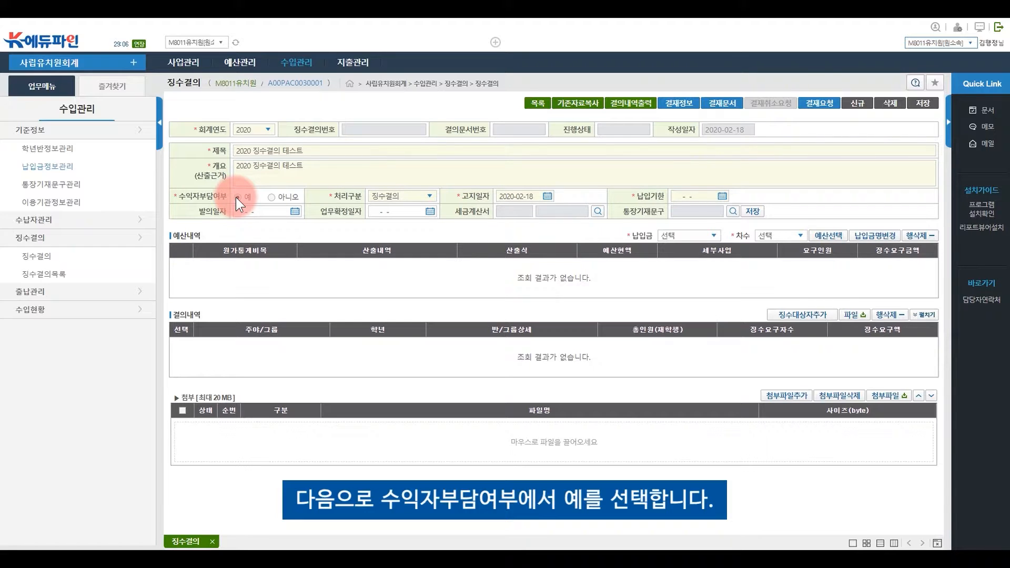
click(406, 196)
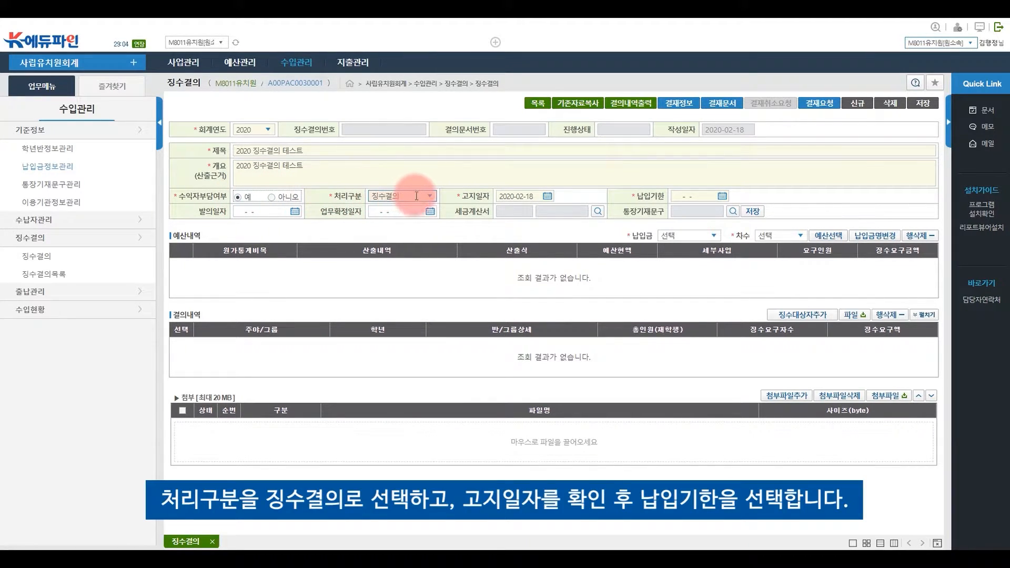
click(413, 207)
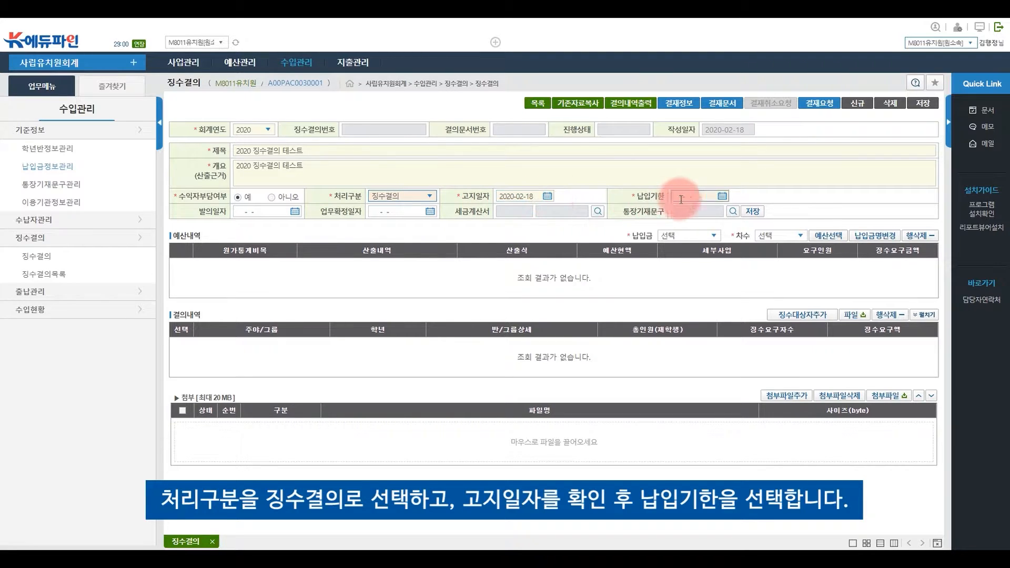
click(723, 197)
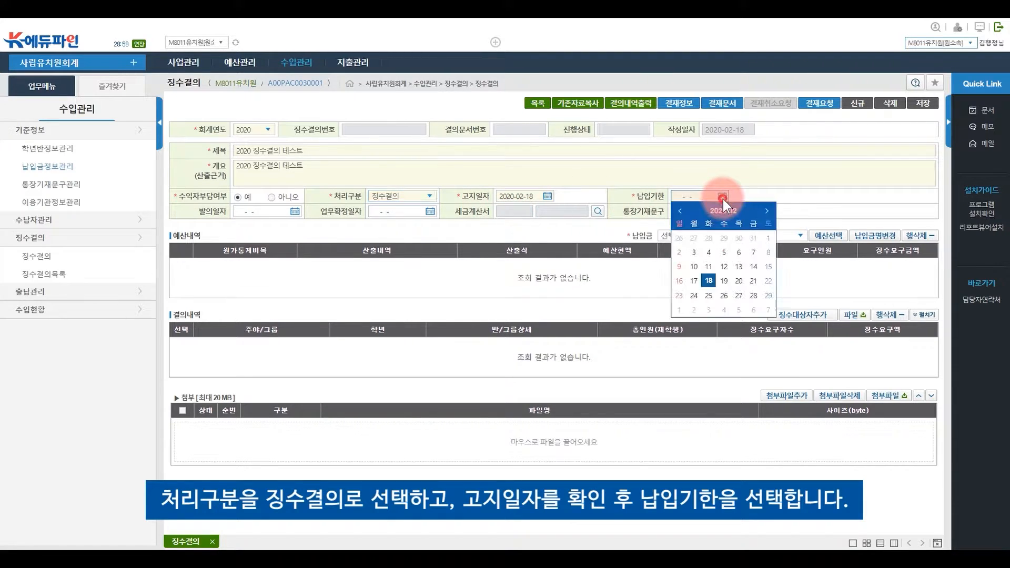
click(753, 295)
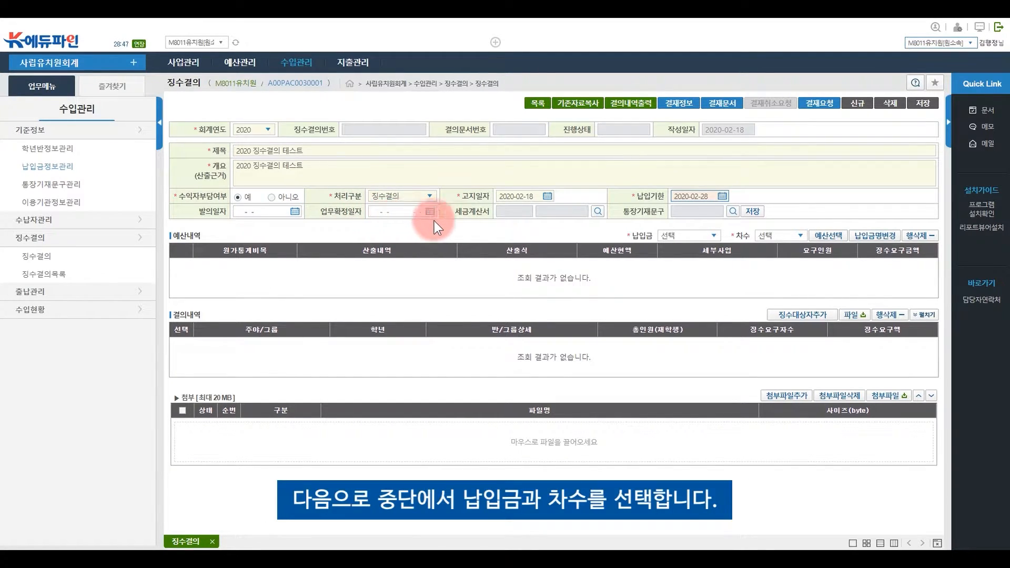
Choose 입학금 as 납입금 and 3월 as 차수, and add the 신입생 입학금 revenue budget to the 예산내역
click(679, 236)
click(676, 251)
click(771, 238)
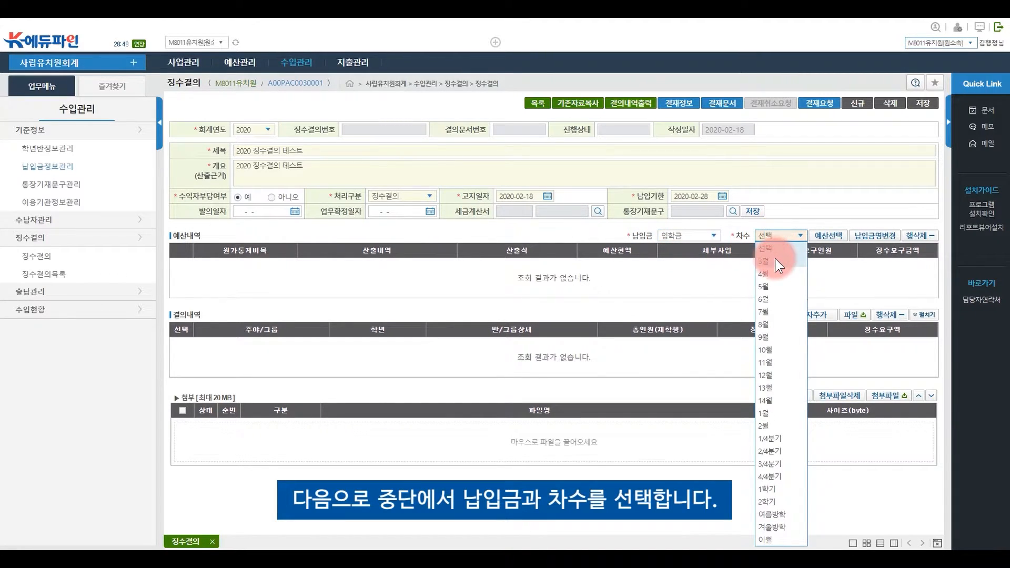
click(775, 257)
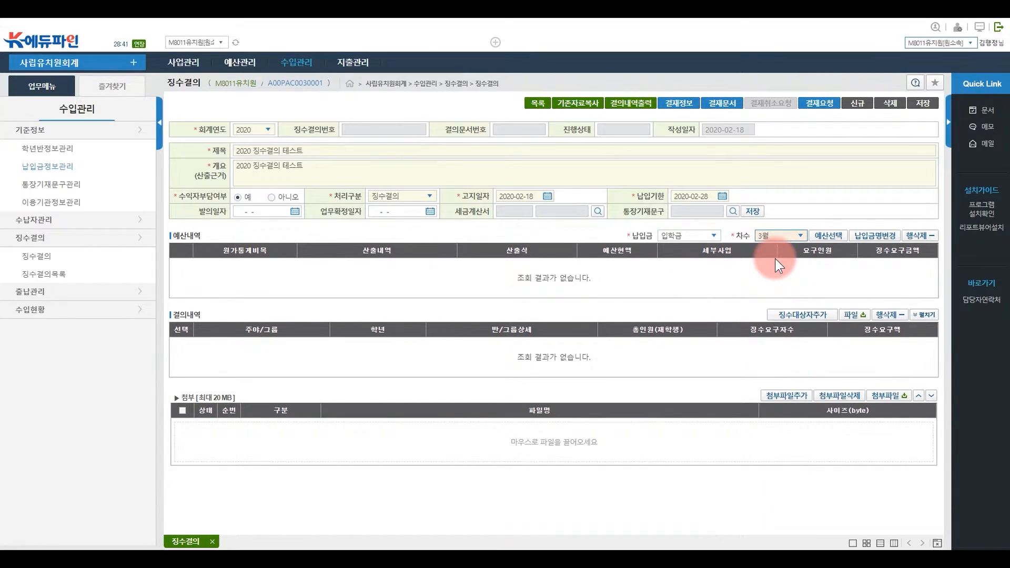
click(832, 238)
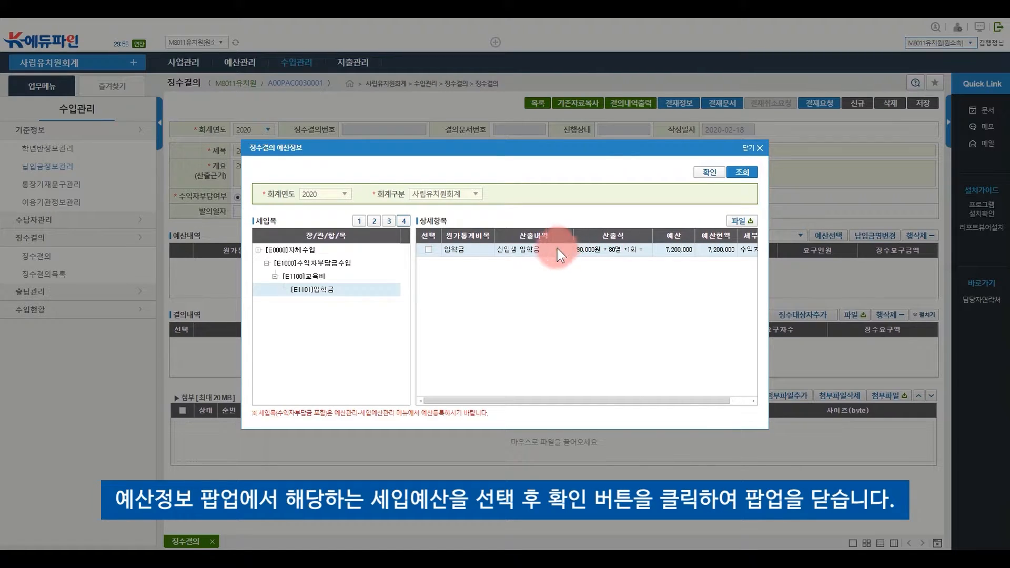
click(429, 250)
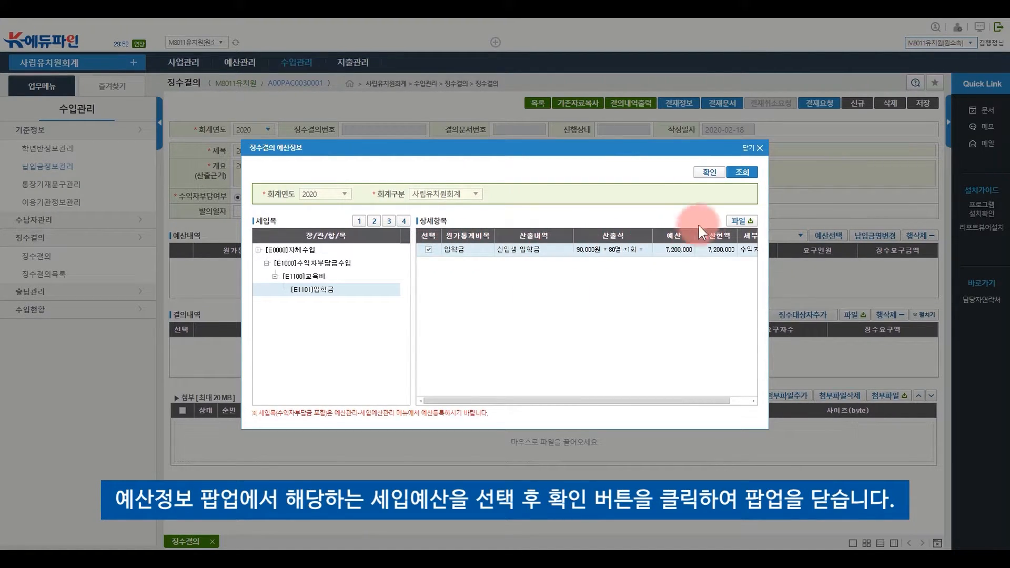
click(721, 175)
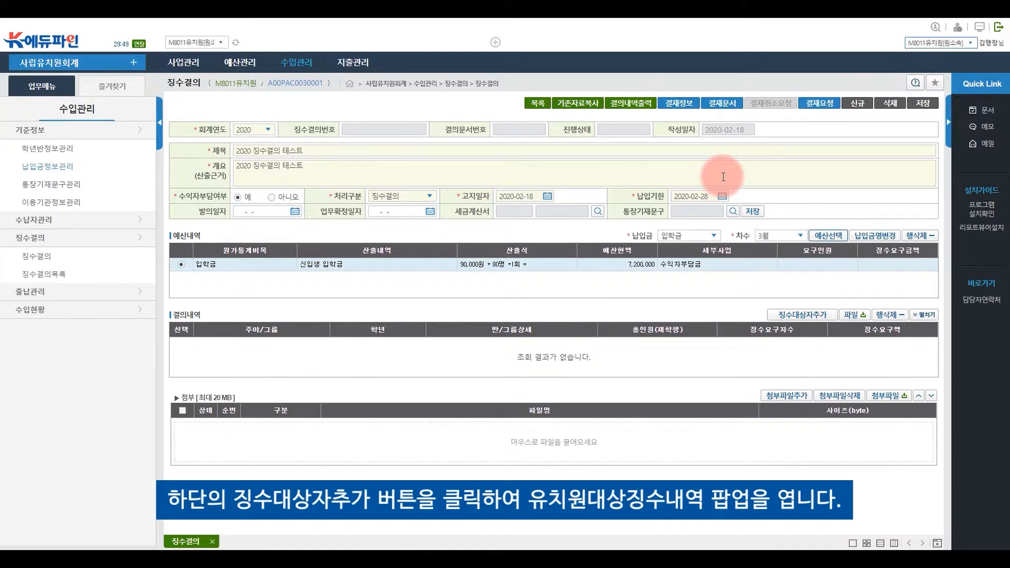
Start adding collection targets (징수대상자), saving the pending changes, and query all children of the kindergarten
click(792, 325)
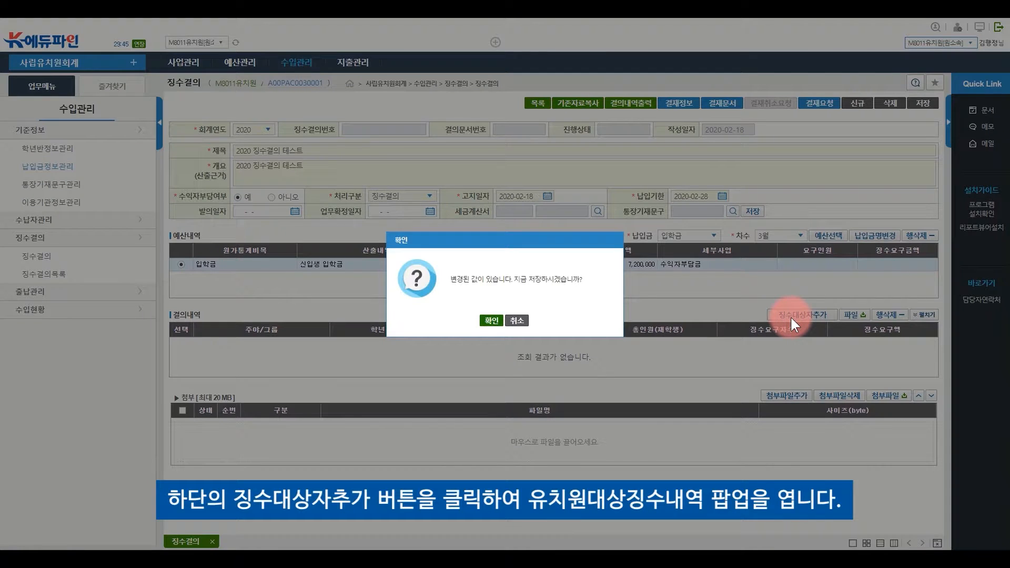
click(492, 321)
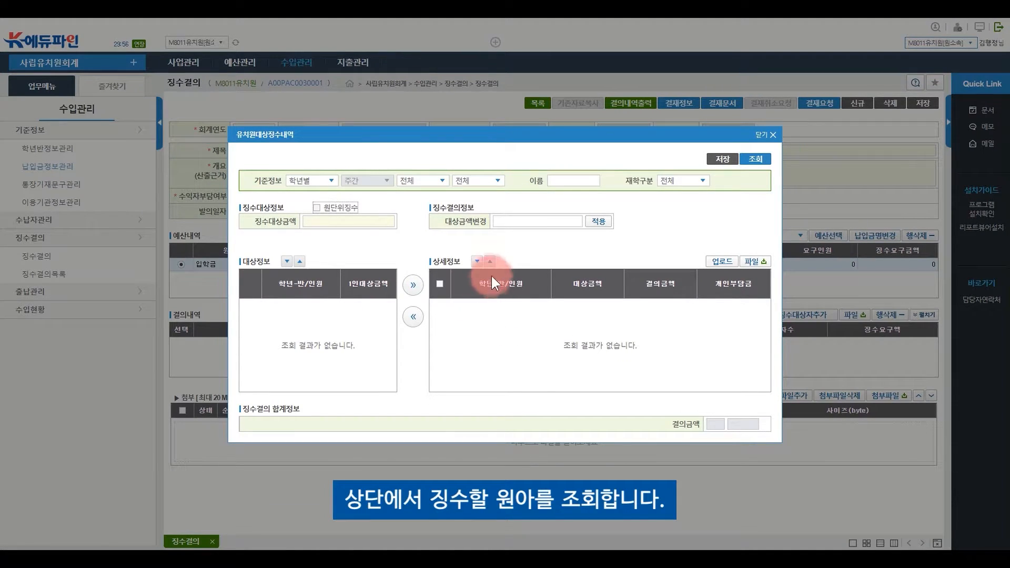
click(759, 160)
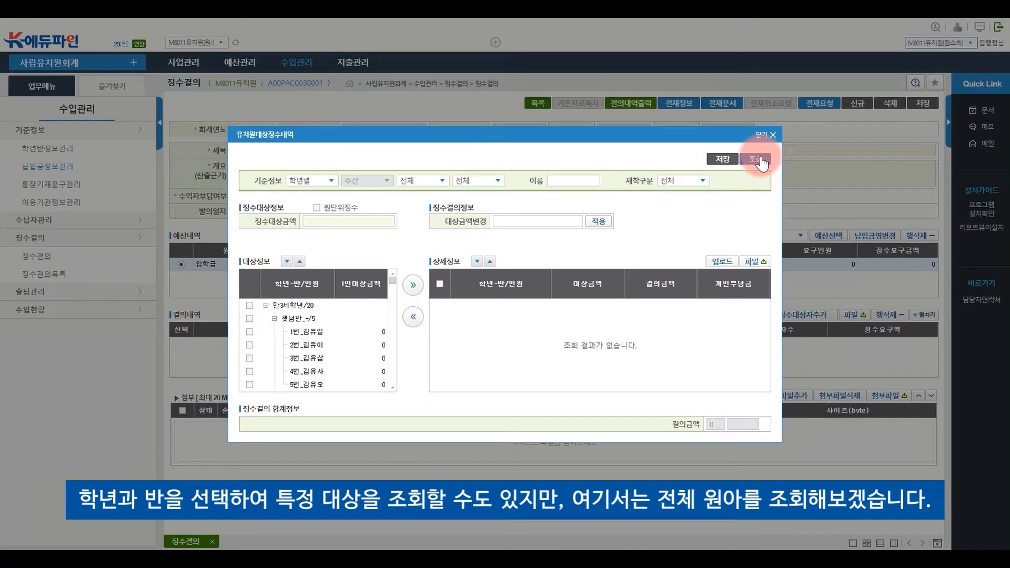
Set 징수대상금액 to 90,000 per child and select children 1 to 5 of 햇님반
click(348, 224)
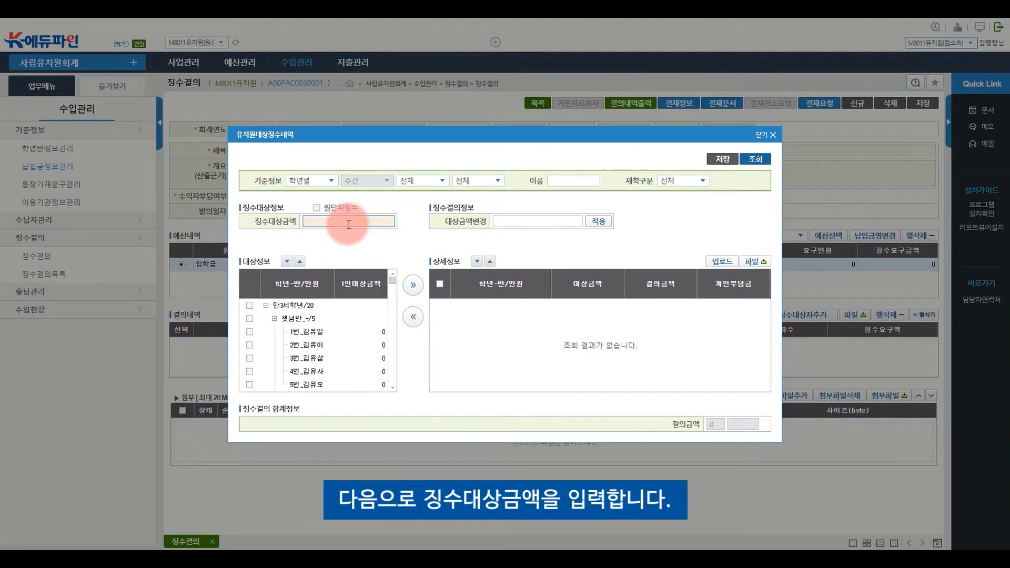
text(90,000)
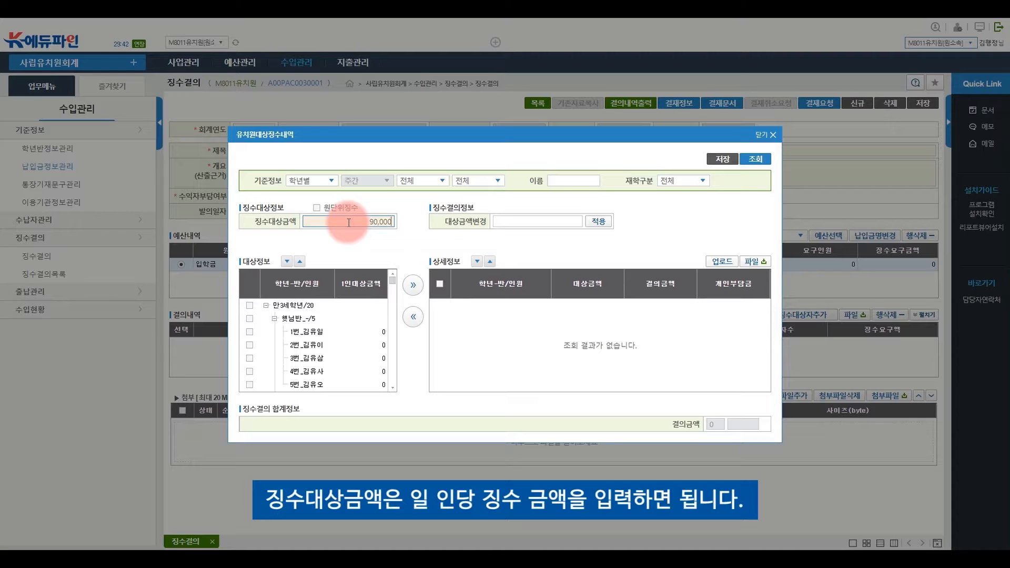
click(252, 332)
click(251, 345)
click(251, 358)
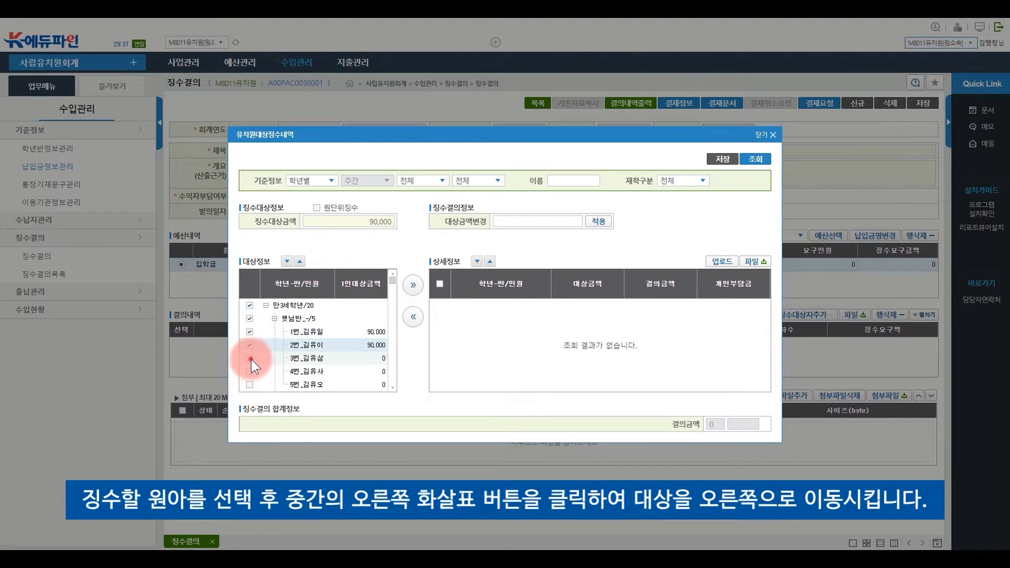
click(251, 371)
click(251, 385)
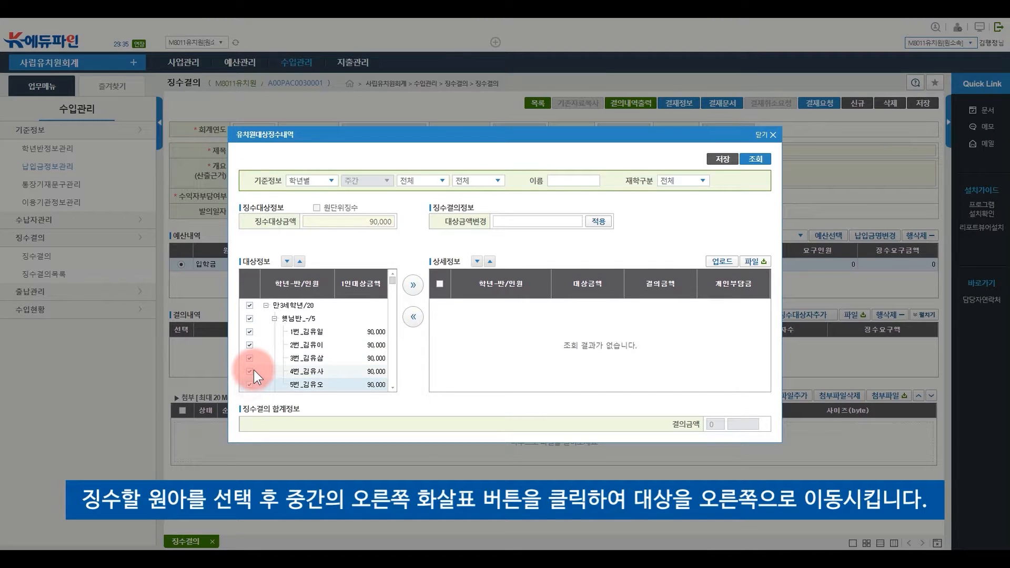
Also select children 6 and 7 of 달님반 and 14 and 15 of 별님반, and transfer all selected children to the 상세정보
scroll(253, 370, down, 1)
scroll(254, 370, down, 4)
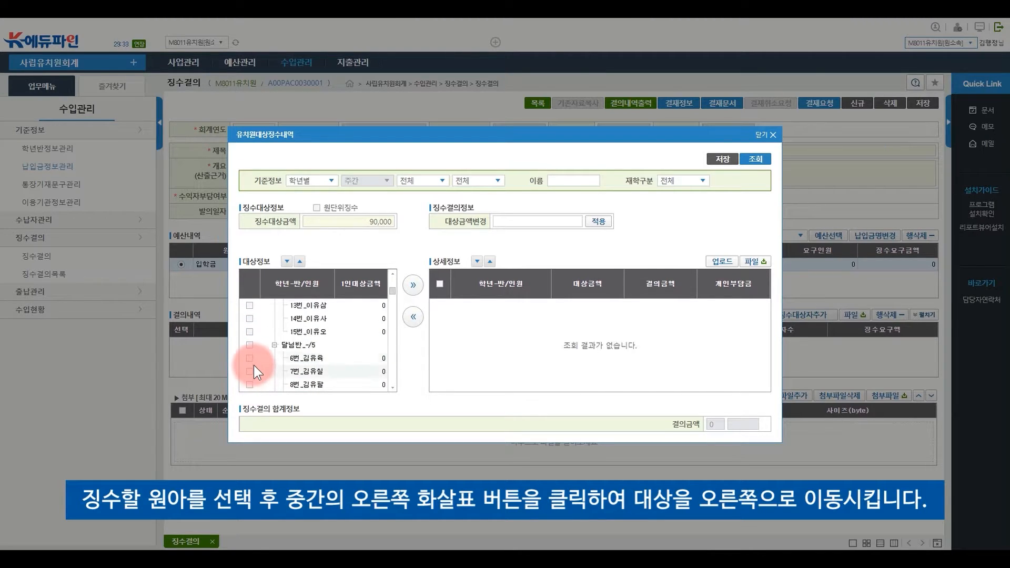
click(251, 358)
click(250, 371)
click(251, 332)
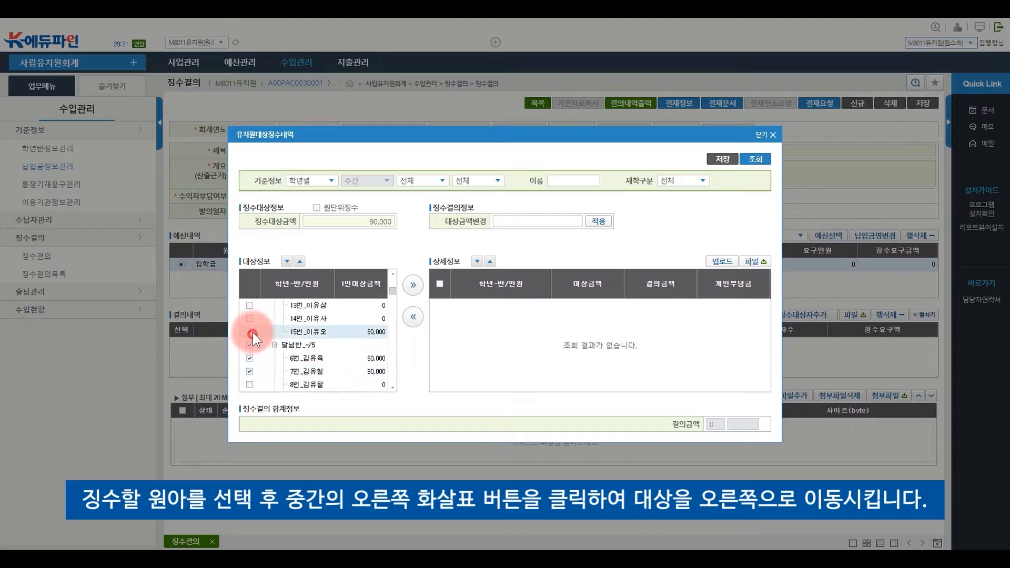
click(251, 318)
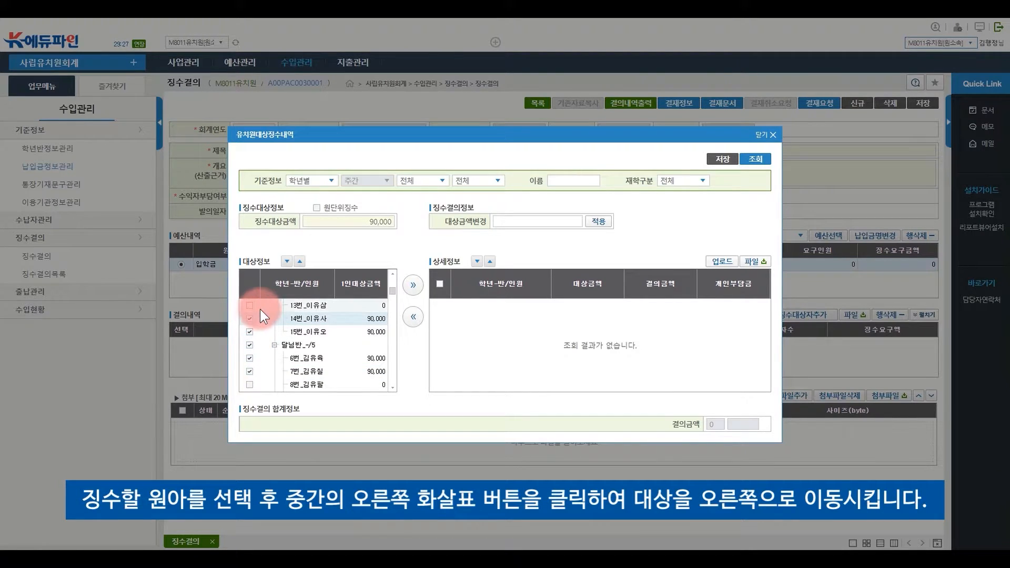
click(413, 286)
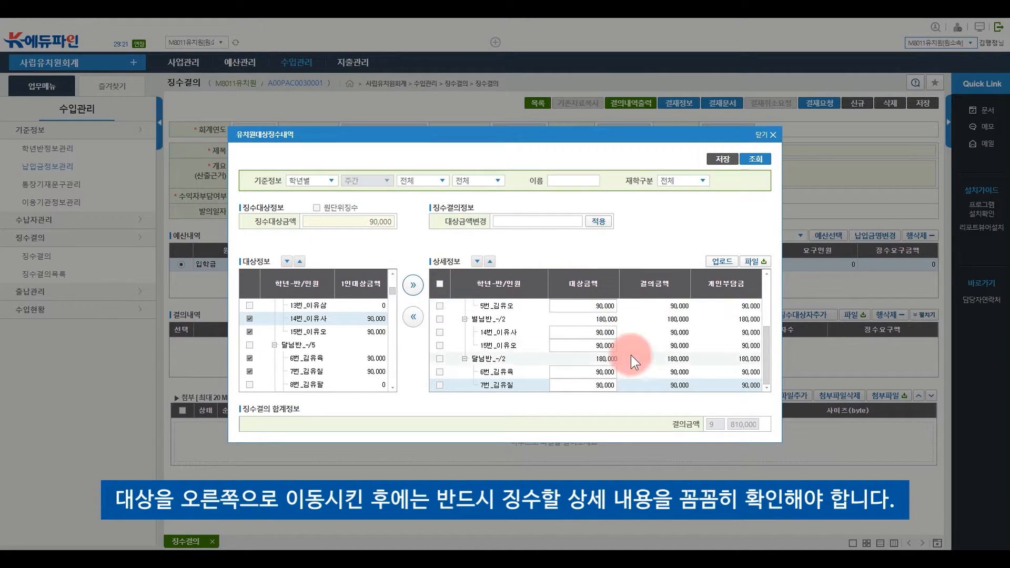
Review the children and amounts in the 상세정보, save them, and finish adding collection targets
scroll(630, 358, up, 3)
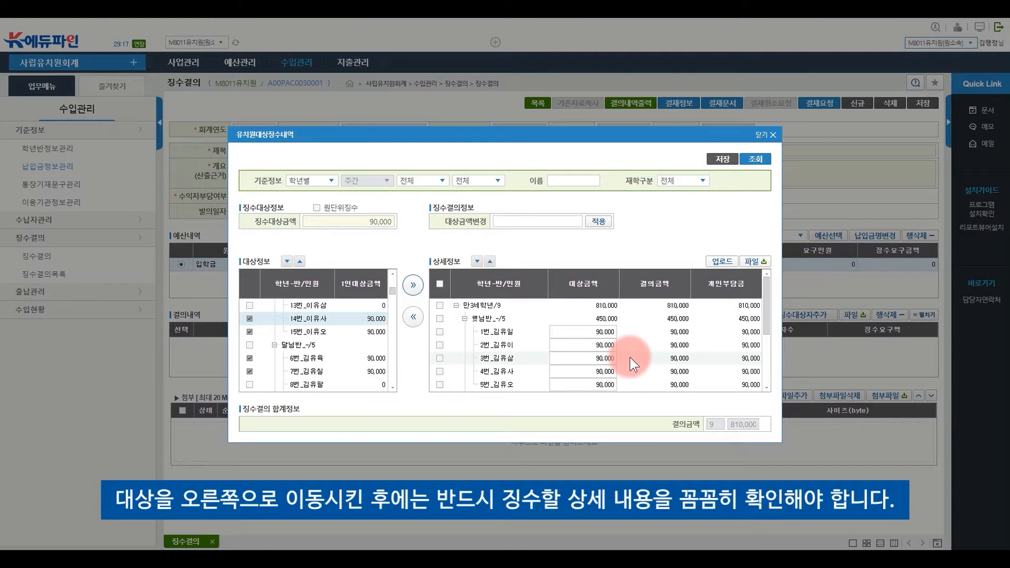
scroll(630, 357, down, 2)
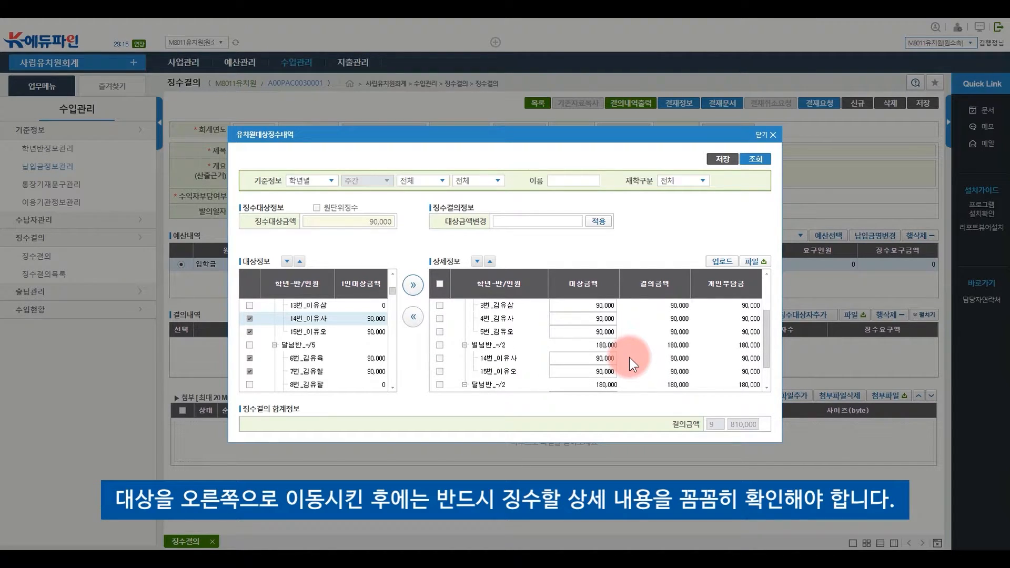
scroll(629, 358, down, 1)
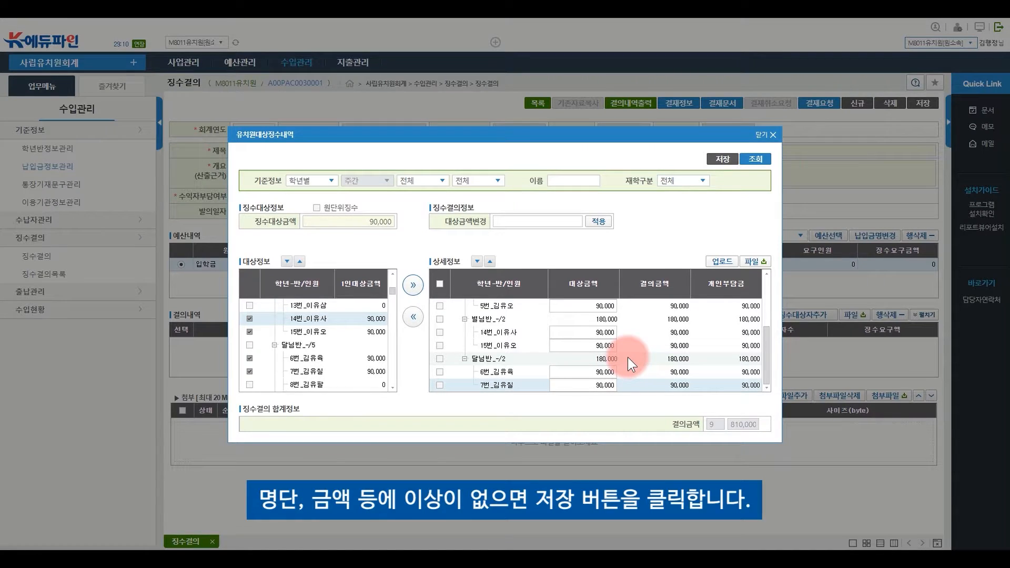
click(721, 160)
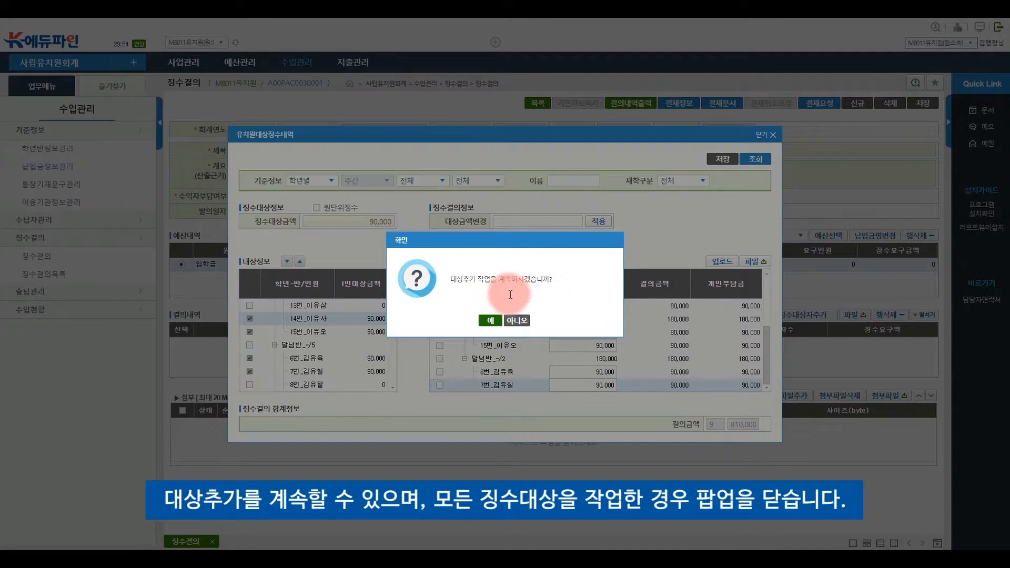
click(517, 321)
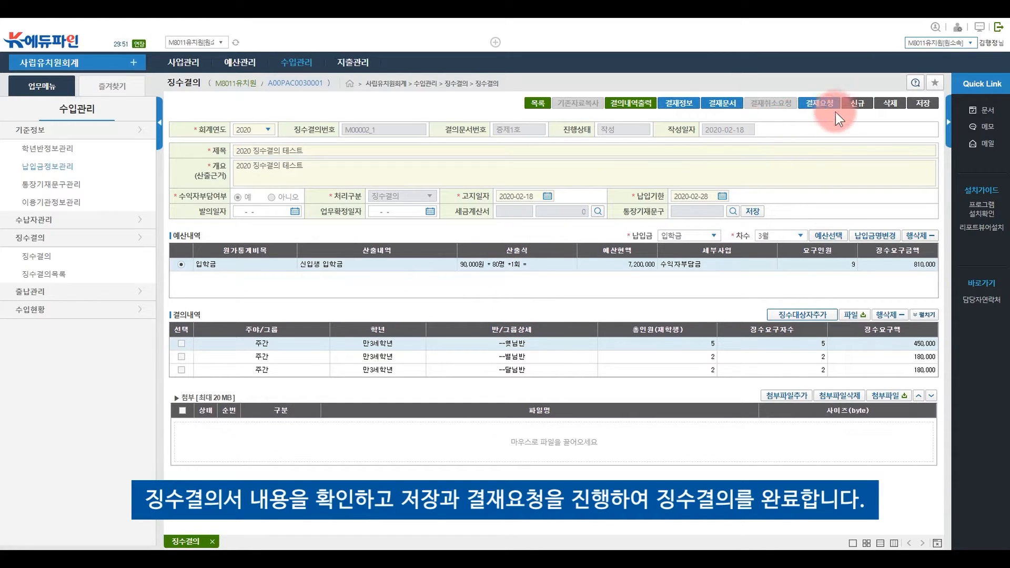
Save the 입학금 collection resolution and start its approval request (결재요청), cancelling at the confirmation
click(920, 103)
click(500, 319)
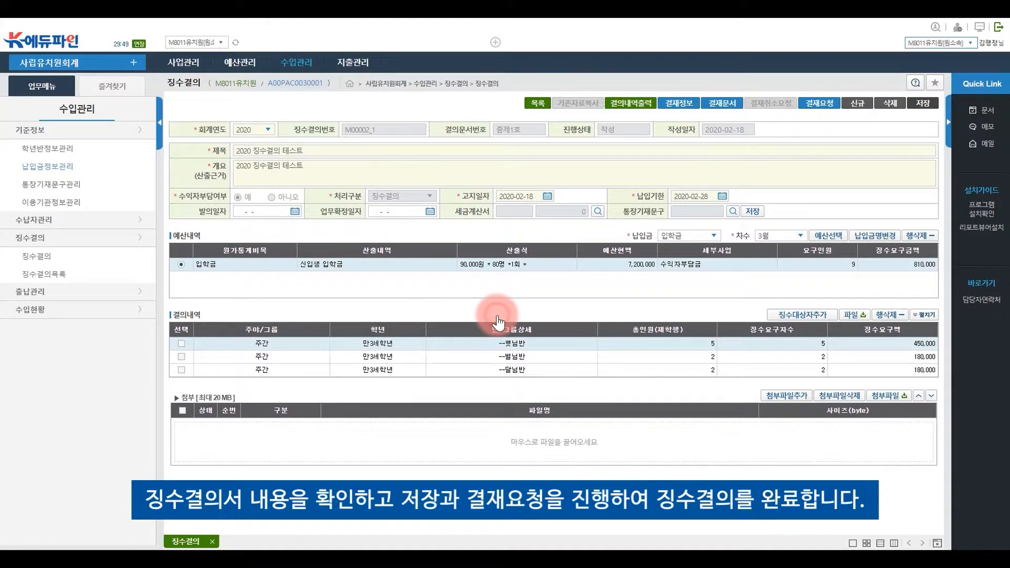
click(821, 105)
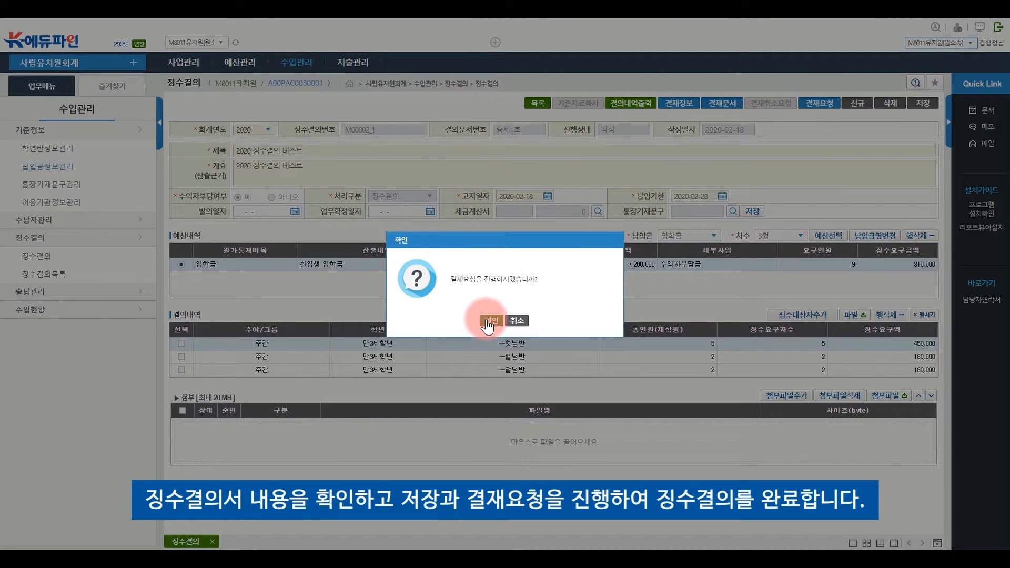
click(518, 322)
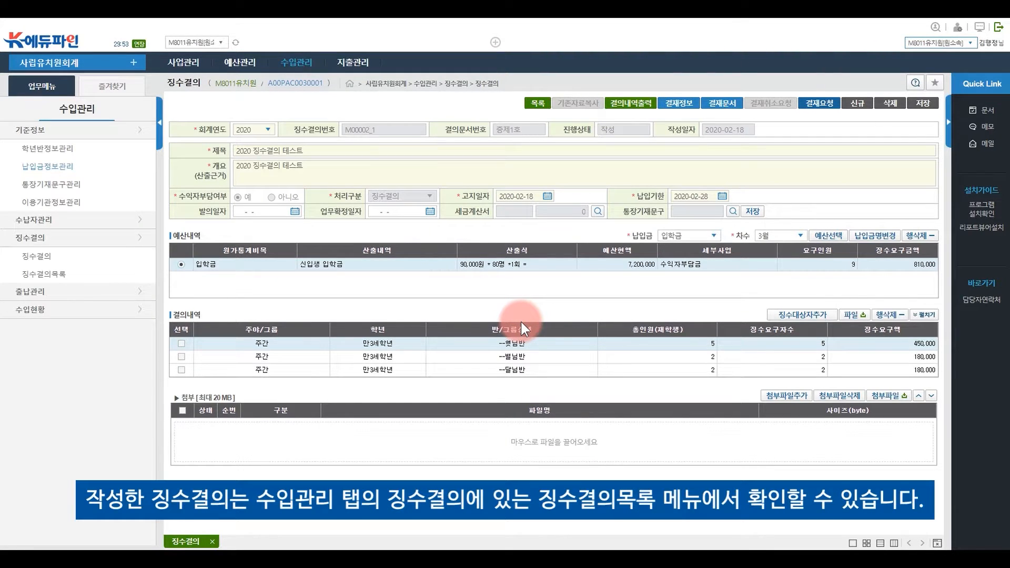
Open the 징수결의목록 and query the written collection resolutions
mouse_move(295, 62)
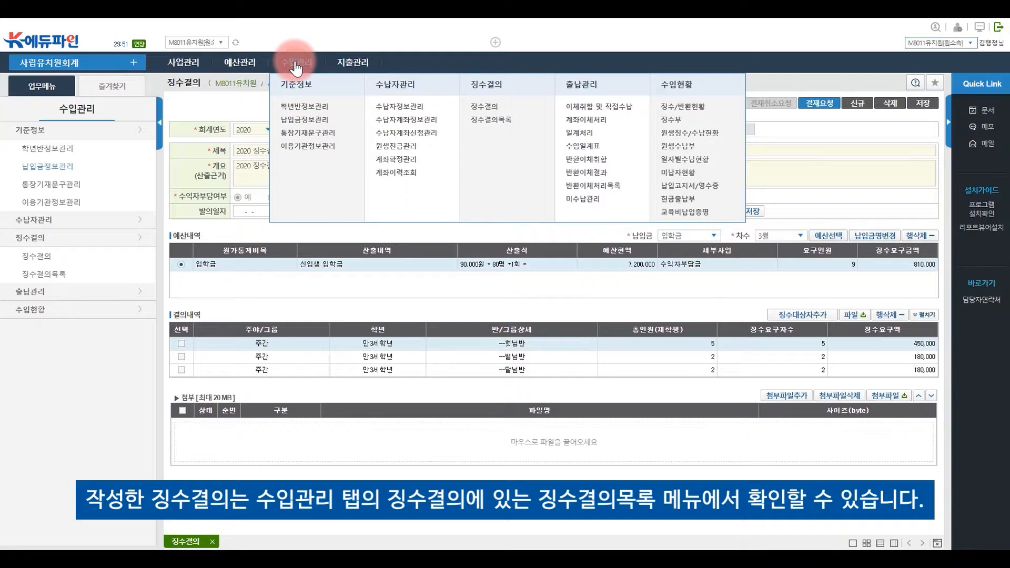
click(490, 120)
click(925, 105)
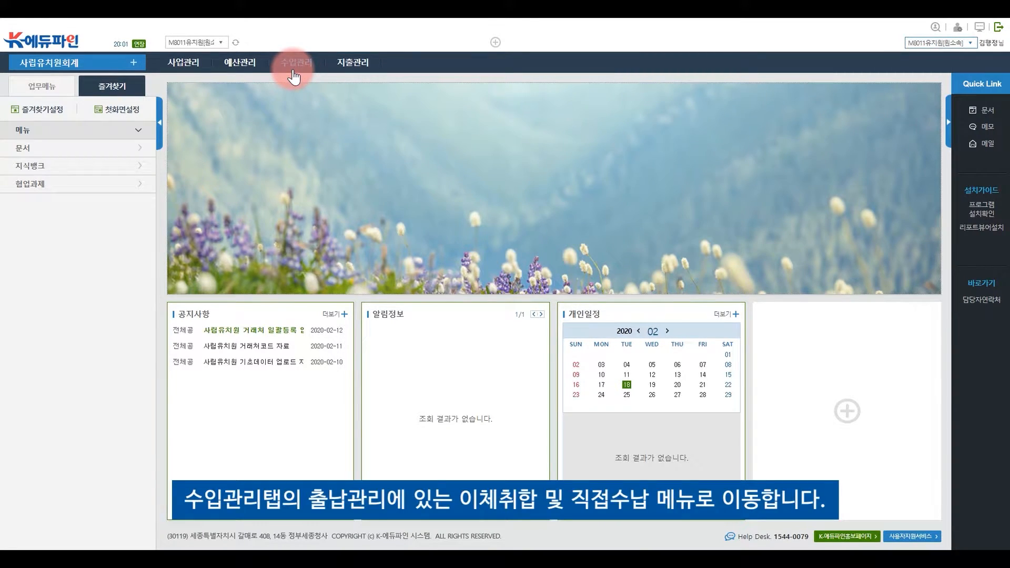
Open 이체취합 및 직접수납 under 수입관리 and query the 2020 collection resolutions
click(293, 77)
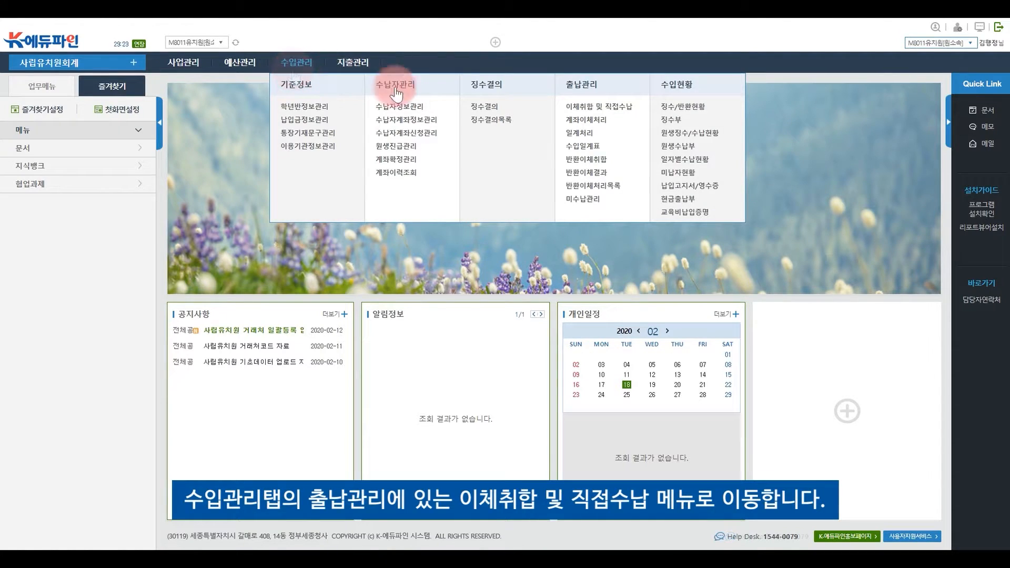
click(620, 111)
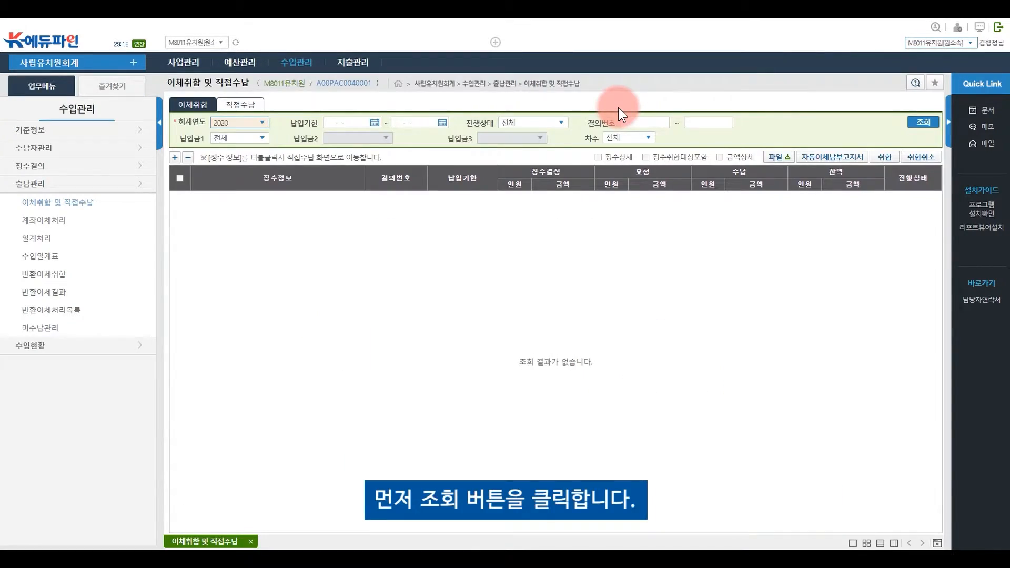
click(925, 123)
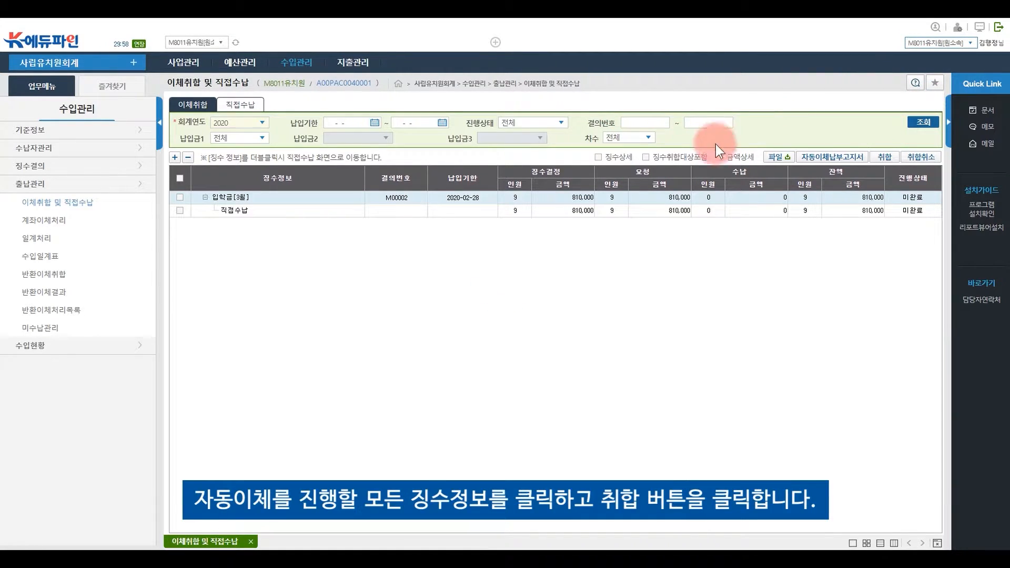
Select the 직접수납 entry of 입학금[3월], open its 이체취합 window, and close it without aggregating
click(181, 210)
click(883, 158)
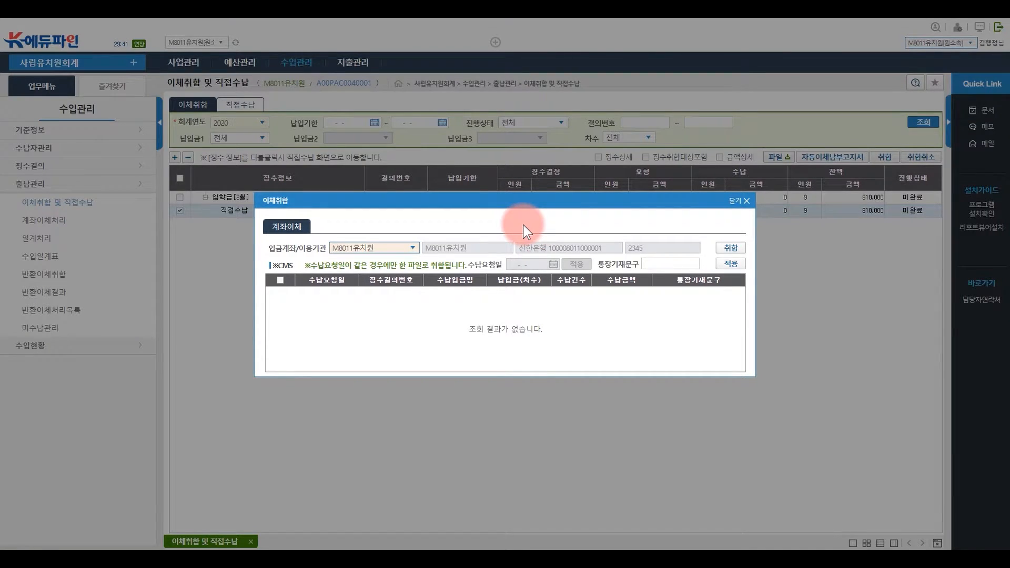
click(737, 200)
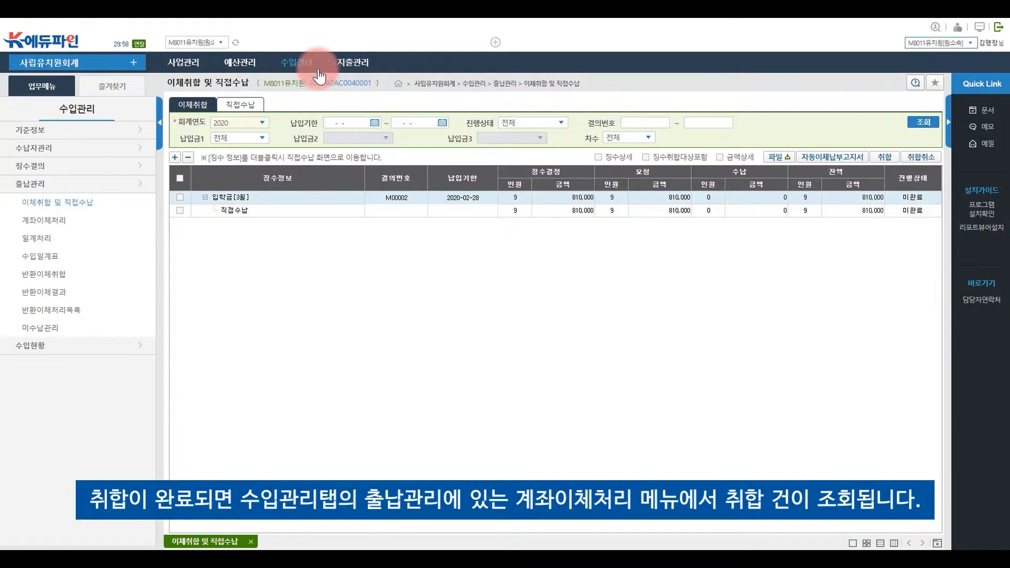
In 계좌이체처리, try to generate the transfer file (이체파일생성) and apply the result file (결과파일적용) for 18 February 2020
click(297, 63)
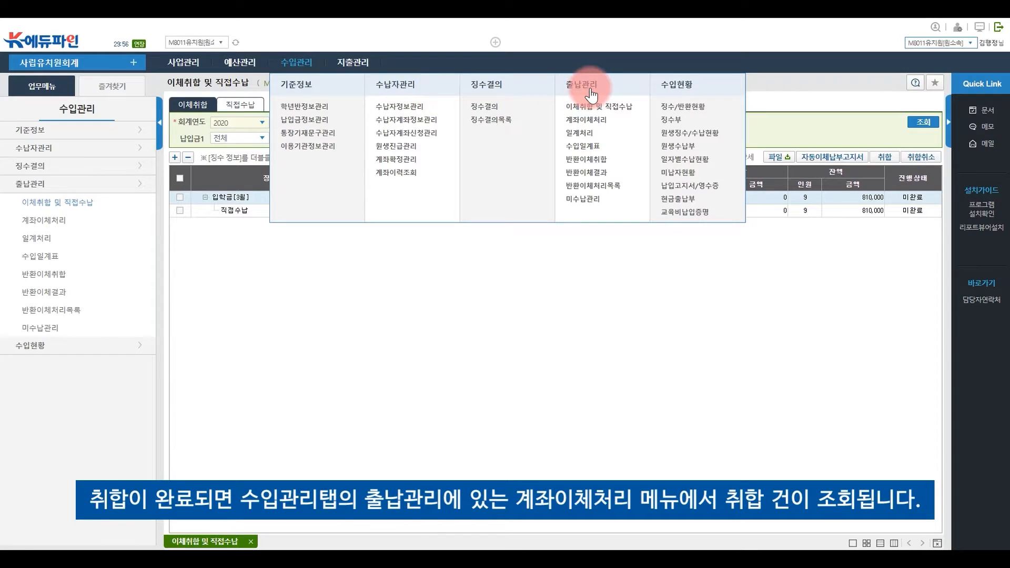
click(599, 120)
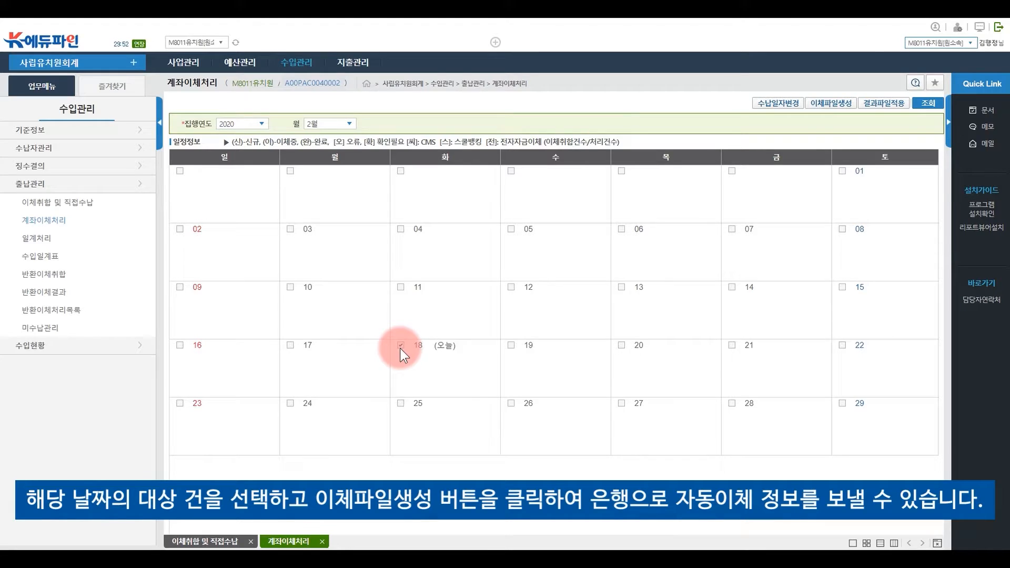
click(826, 109)
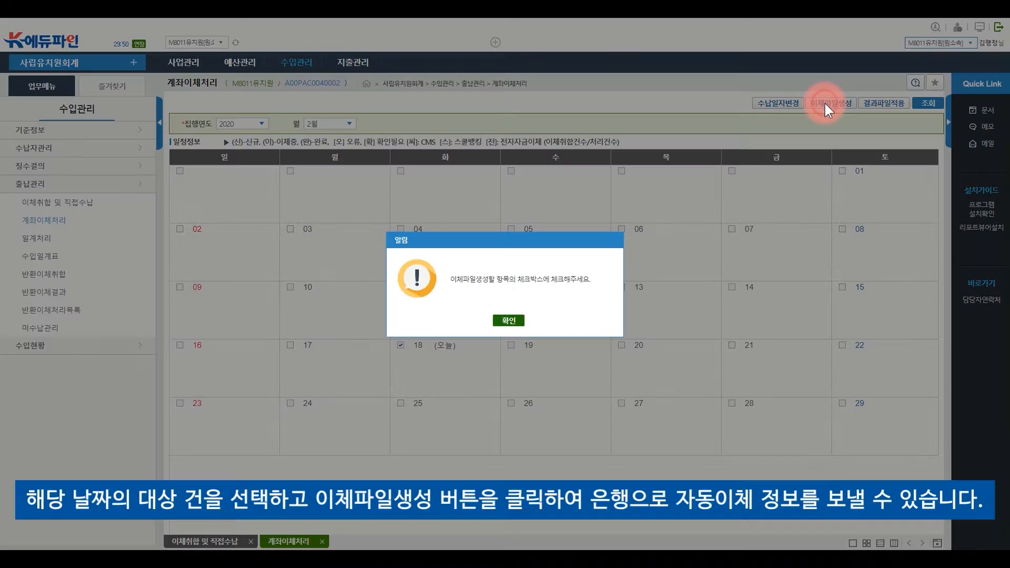
click(510, 321)
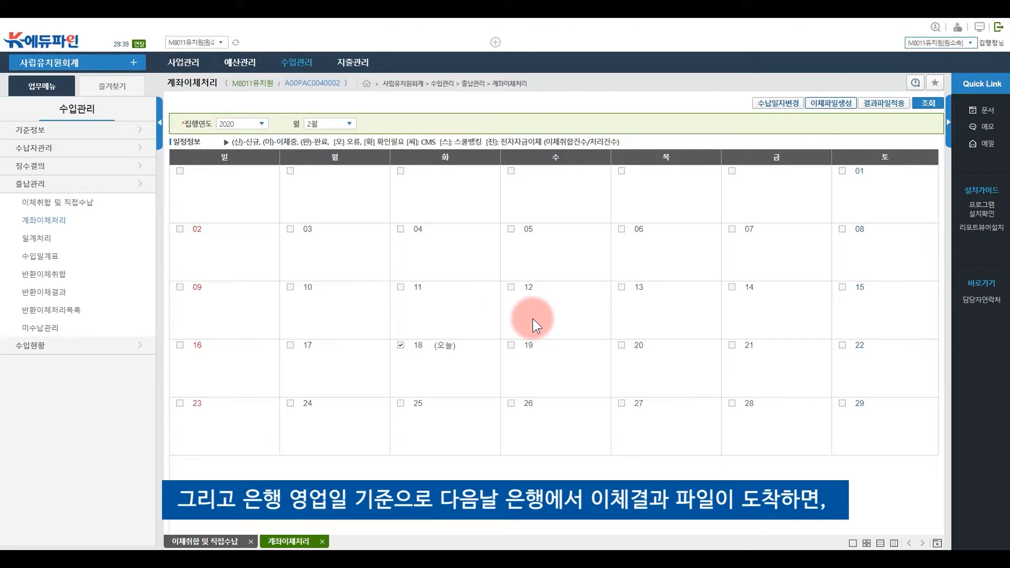
click(887, 105)
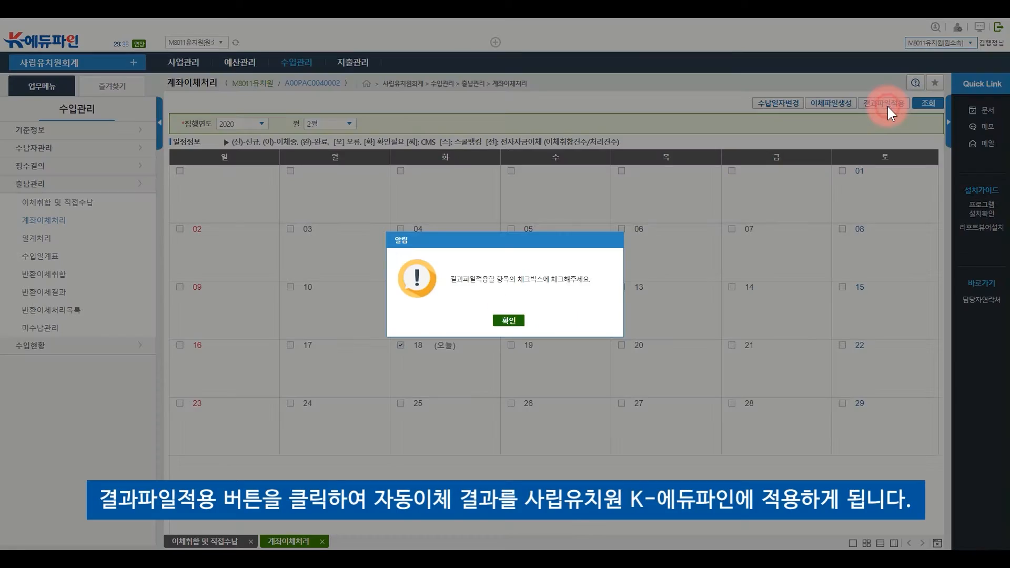
click(513, 321)
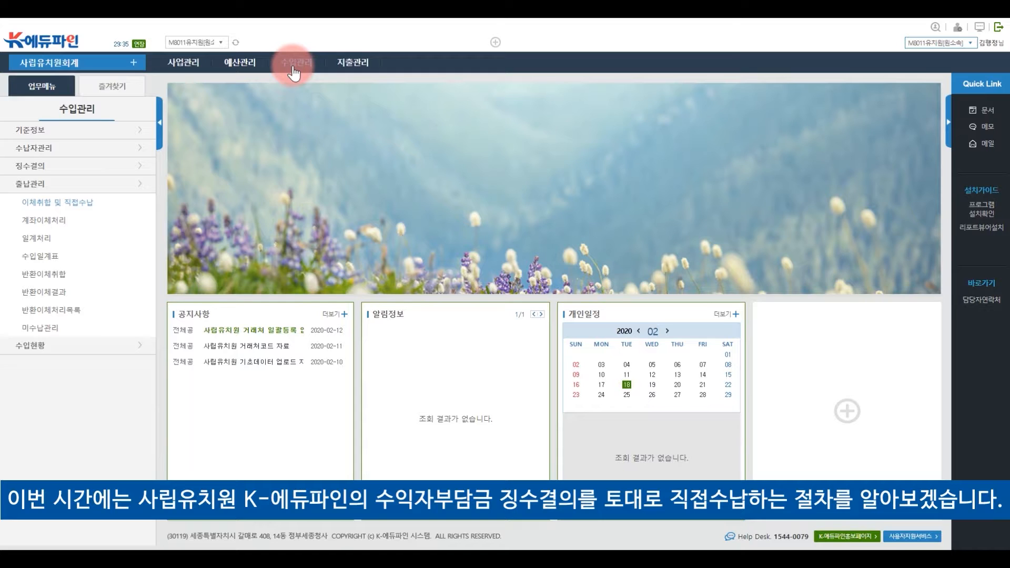
Query the 2020 collection resolutions in 이체취합 및 직접수납 and open the 입학금[3월] 직접수납 entry in the direct receipt screen
click(293, 66)
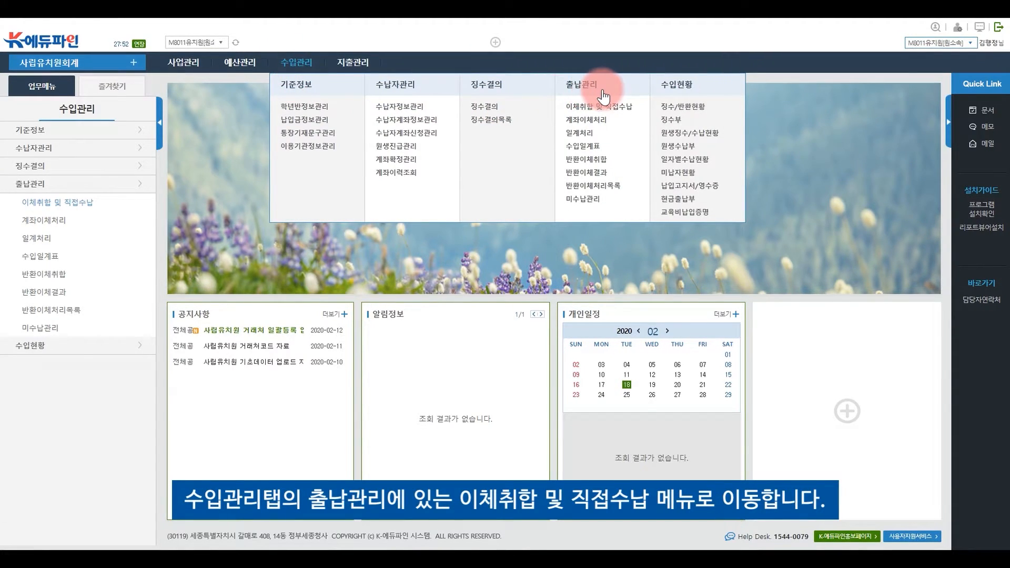
click(640, 108)
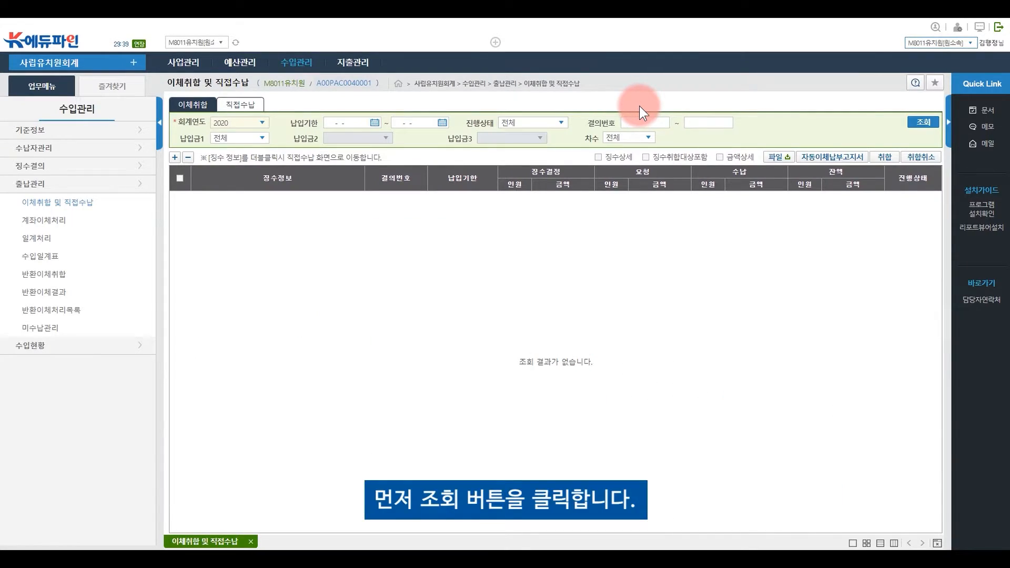
click(925, 124)
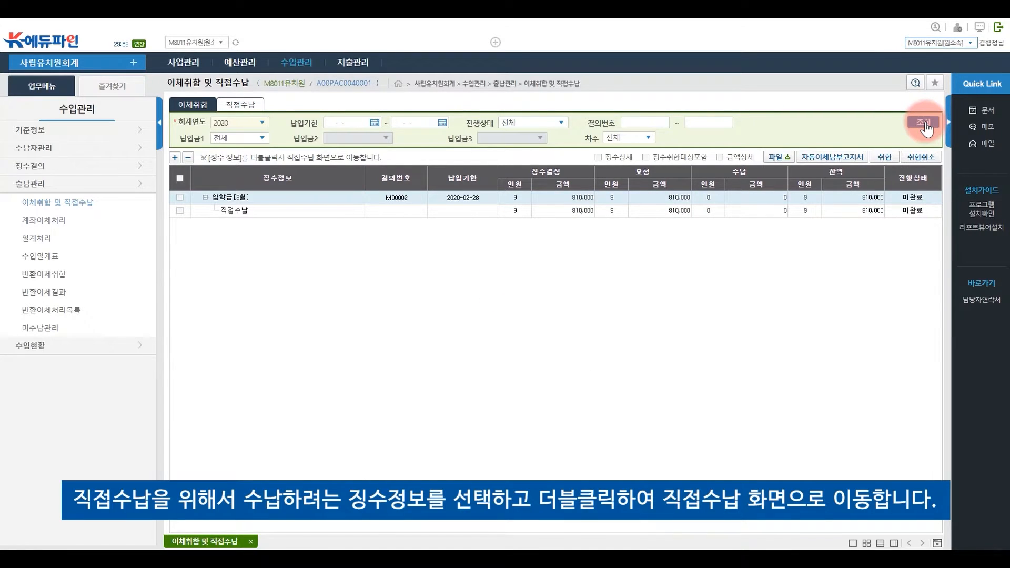
click(251, 214)
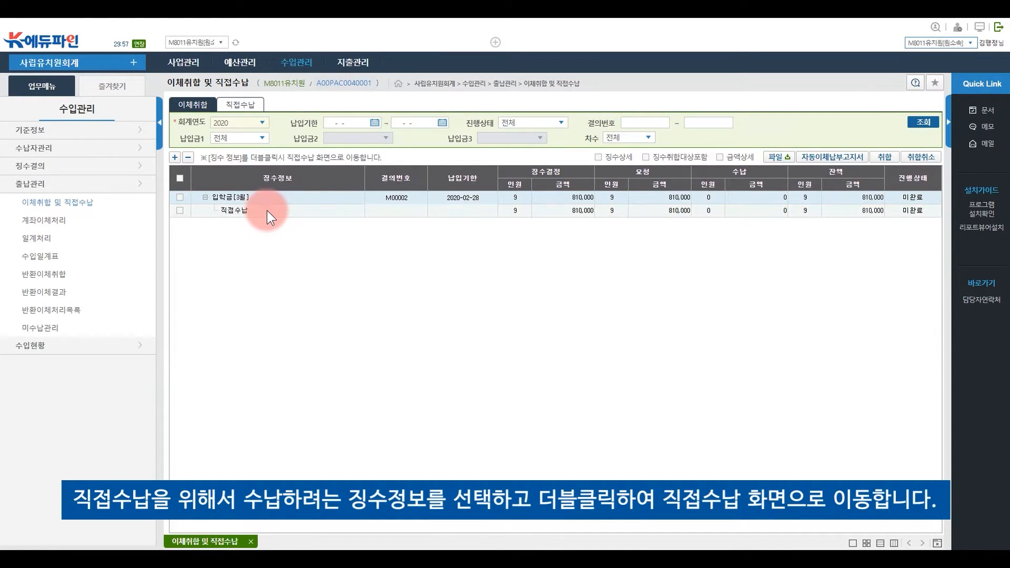
click(267, 210)
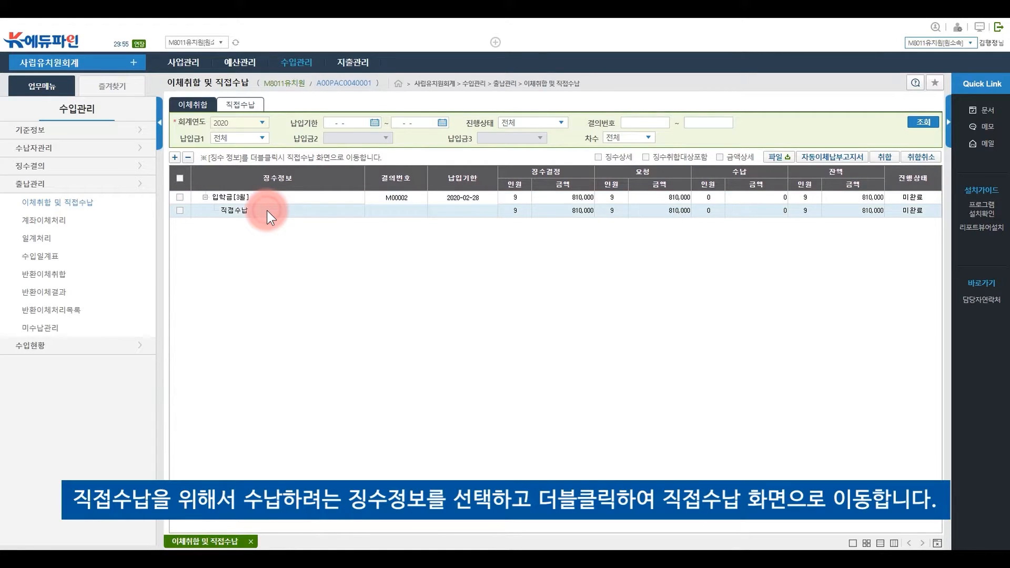
double_click(267, 210)
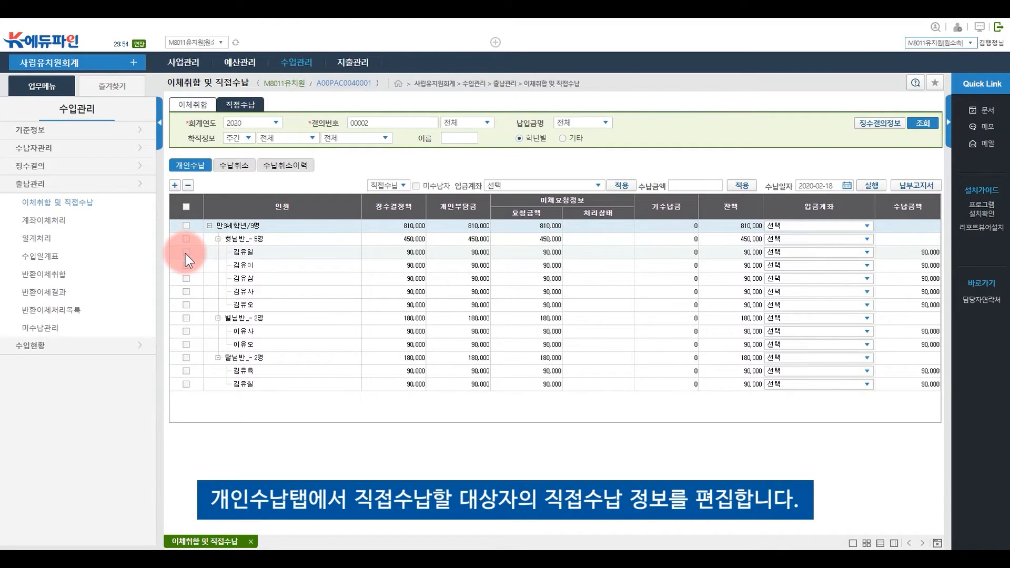
Set the deposit account (입금계좌) of the first child in 햇님반 to M8011유치원
click(200, 251)
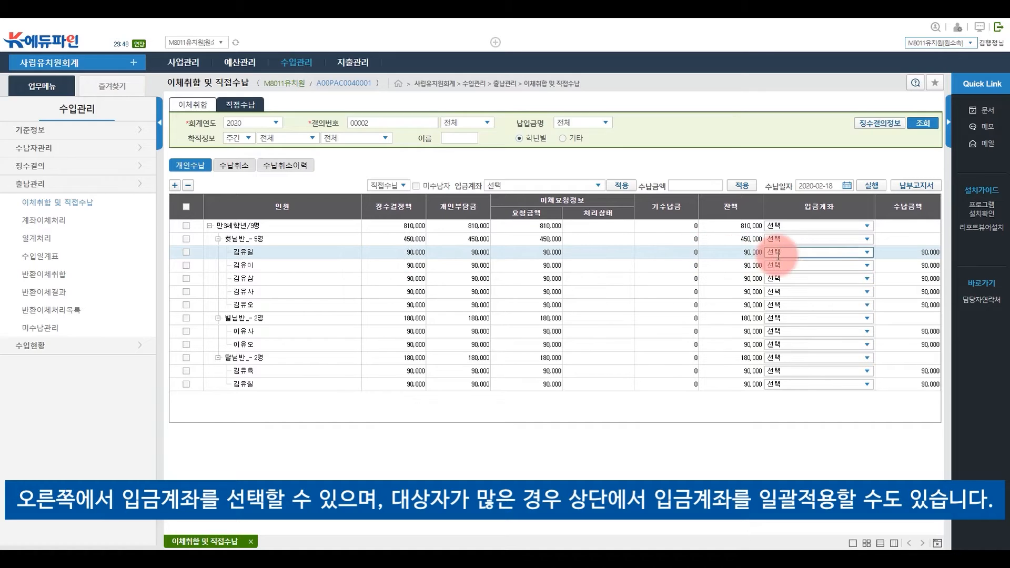
click(866, 252)
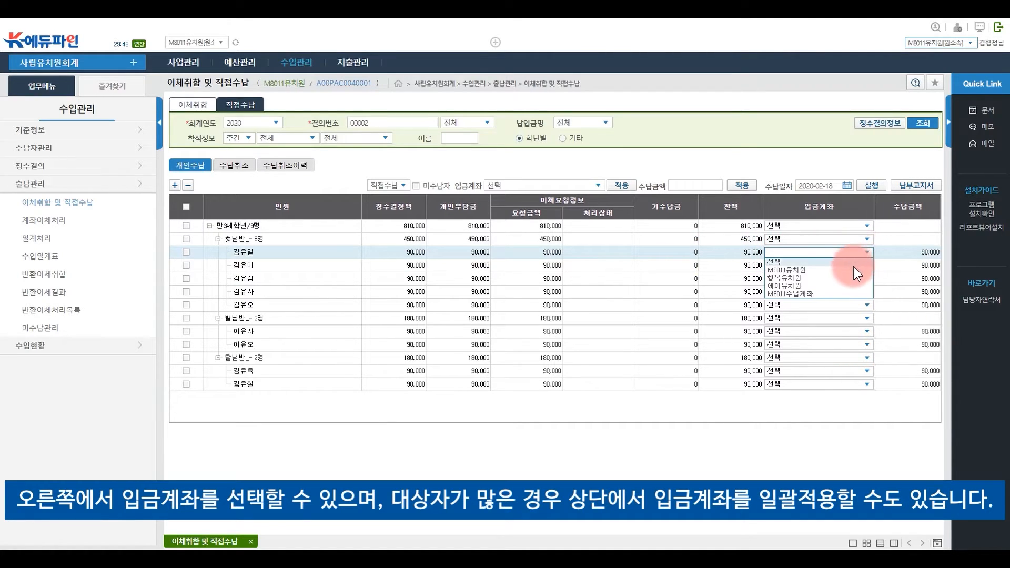
click(850, 271)
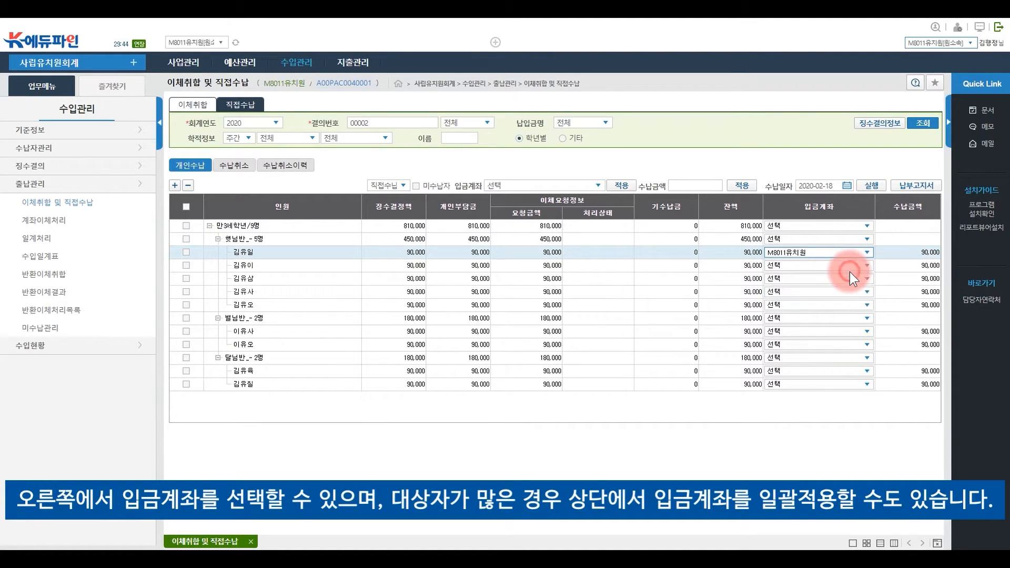
Select the first four children of 햇님반 and apply M8011수납계좌 as their deposit account in bulk
click(186, 252)
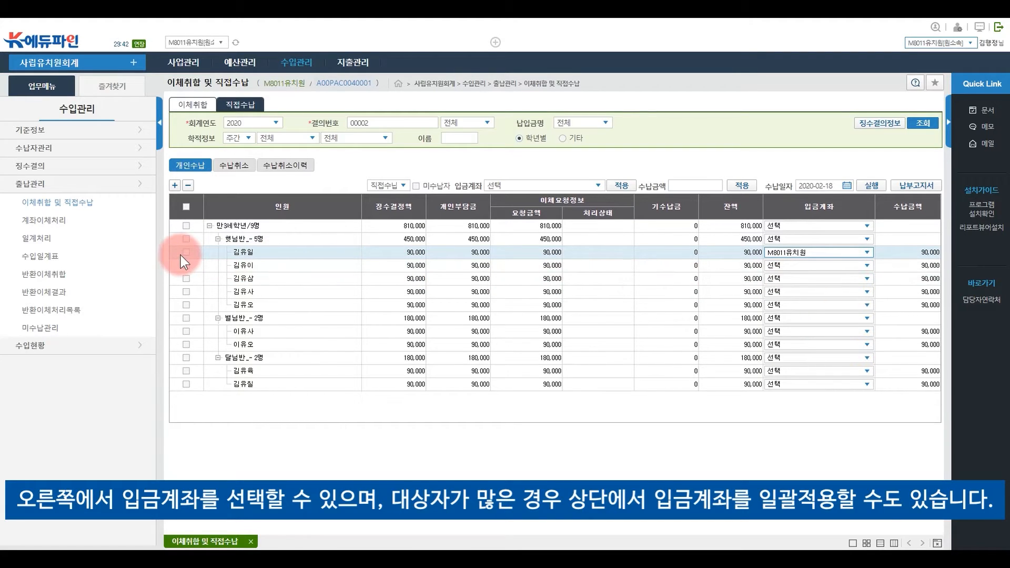
click(186, 265)
click(186, 278)
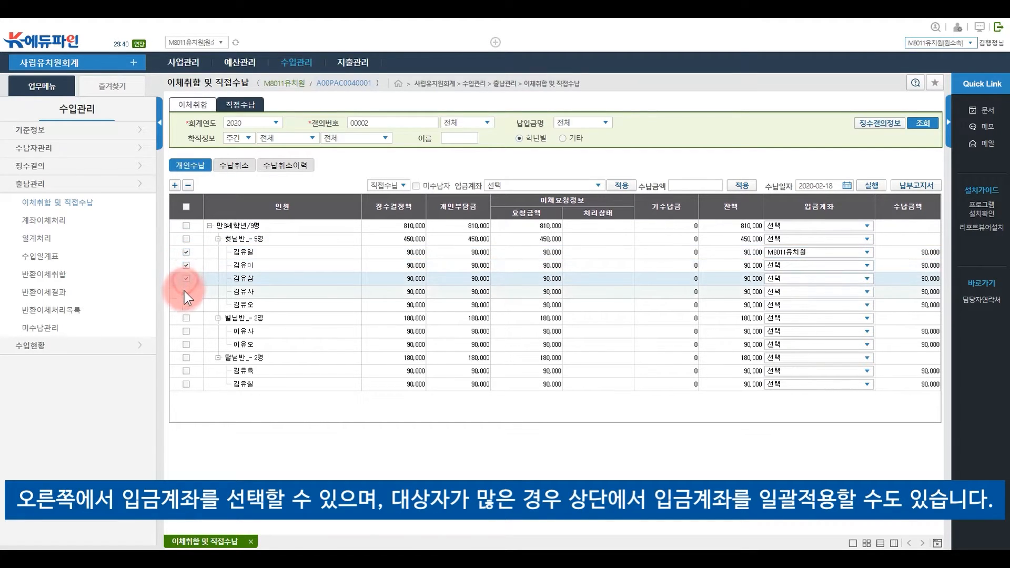
click(186, 291)
click(599, 185)
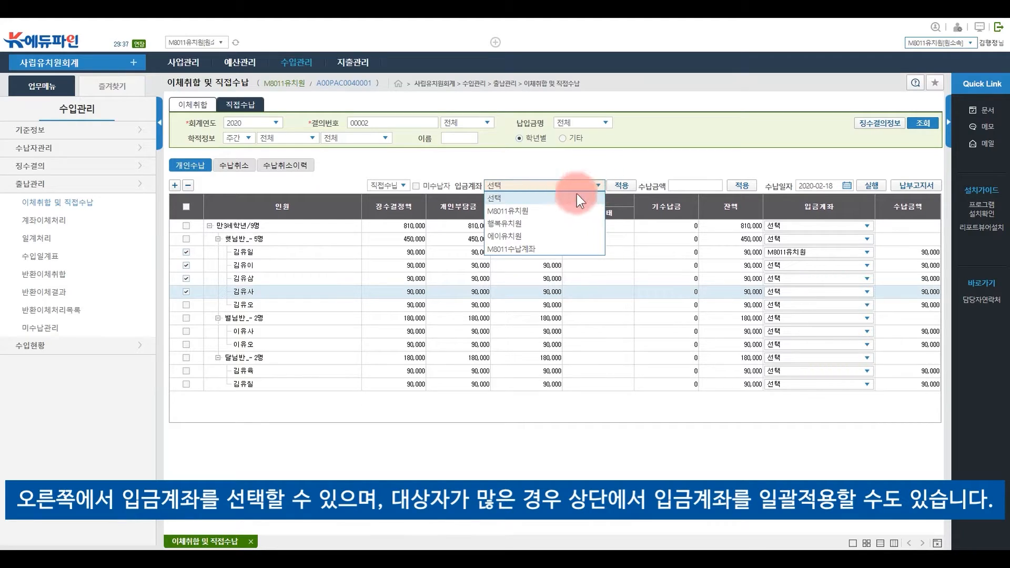
click(560, 249)
click(624, 185)
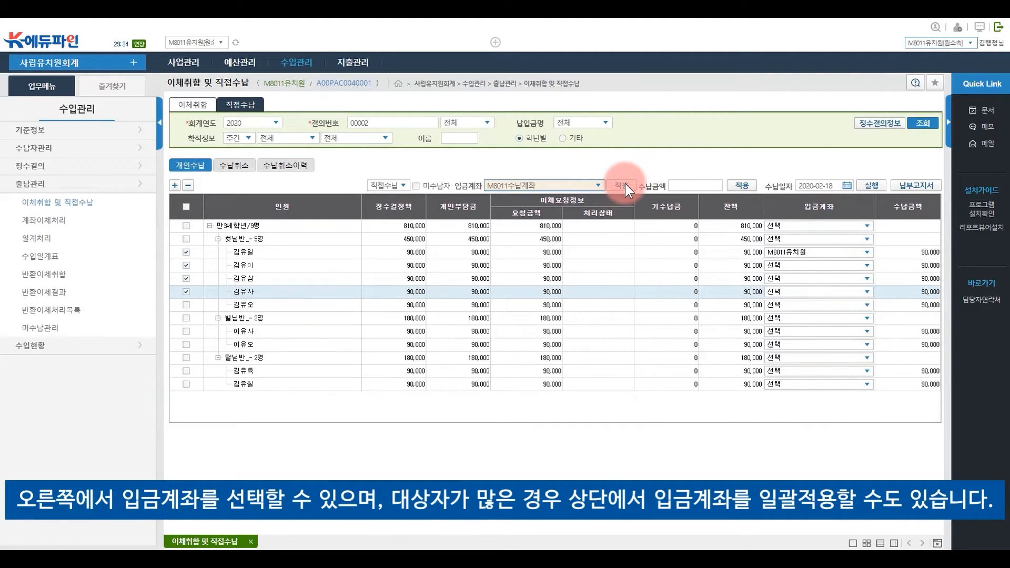
click(621, 187)
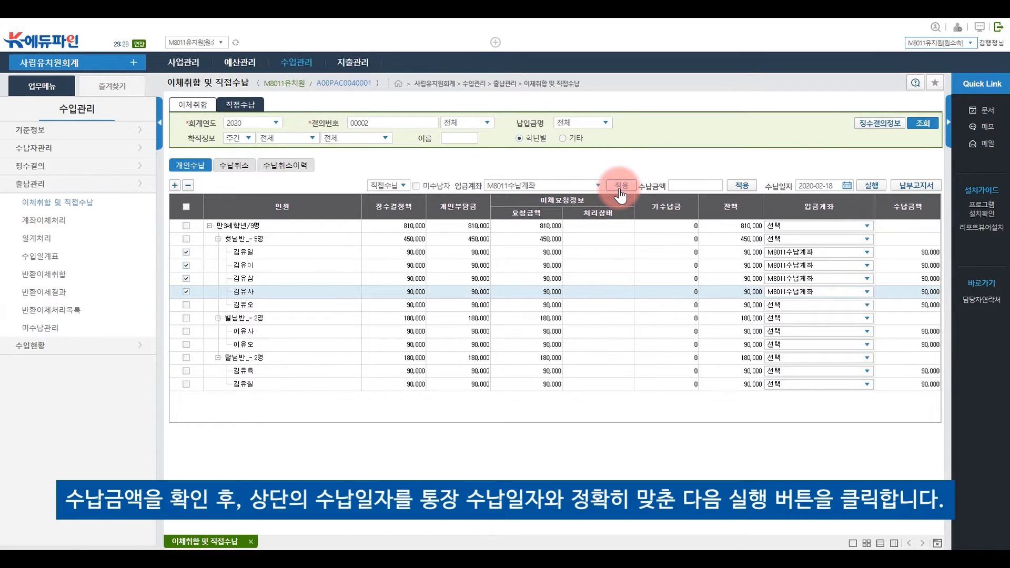
Execute the direct receipt (직접수납) for the four selected children and confirm it
click(688, 188)
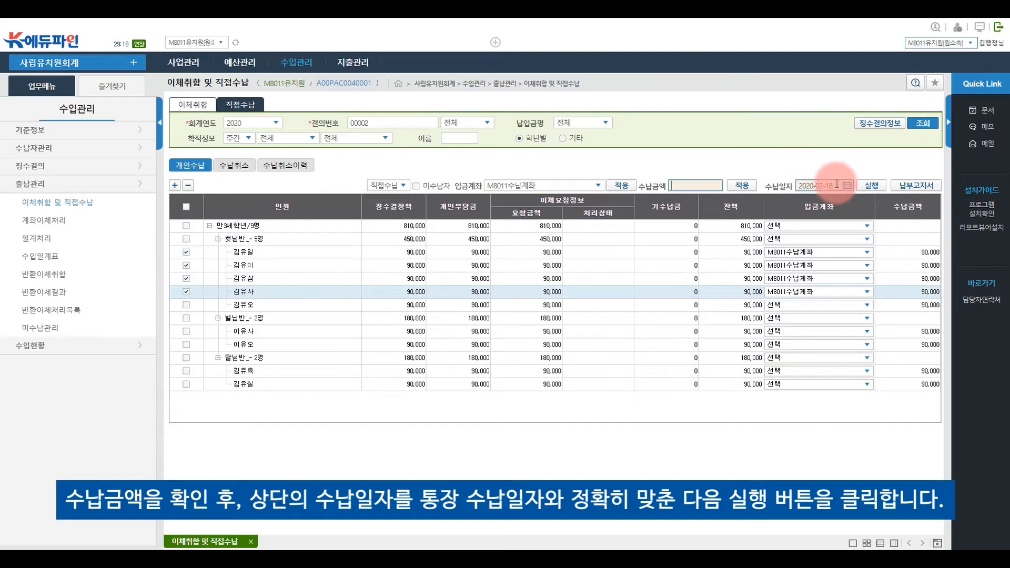
click(869, 186)
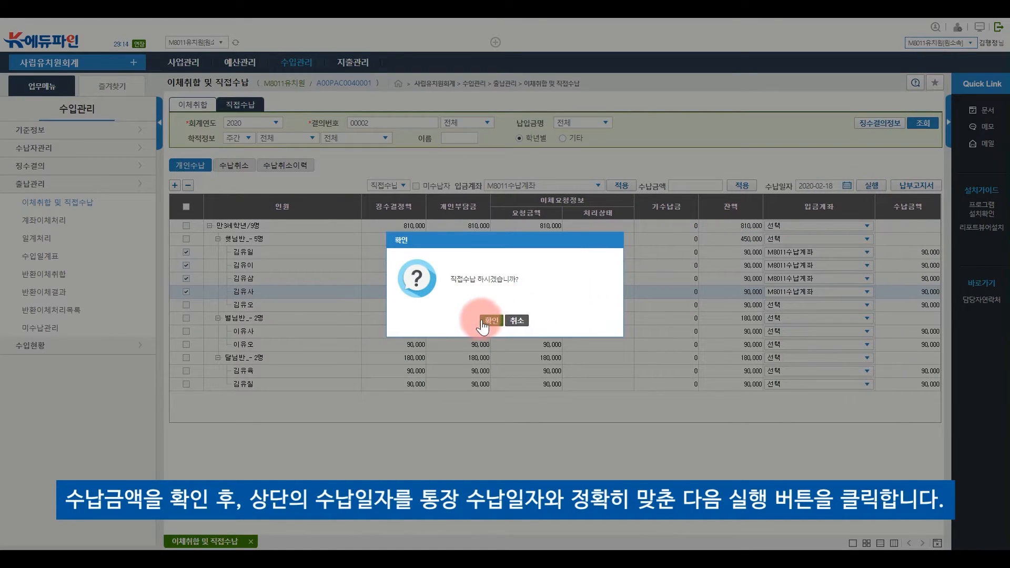
click(482, 321)
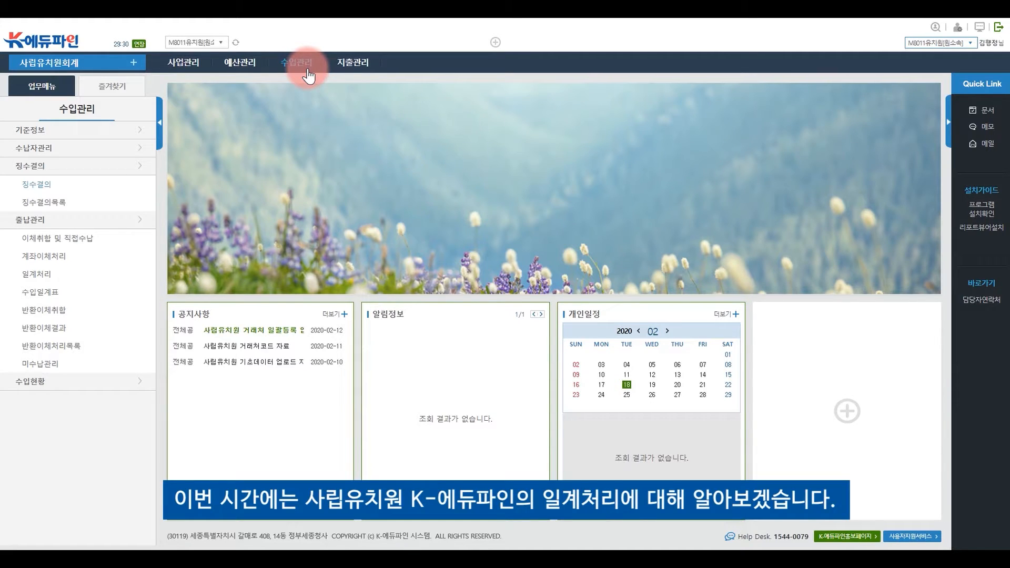
Open 일계처리 under 출납관리 and query the daily totals for receipt date 2020-02-19
click(309, 74)
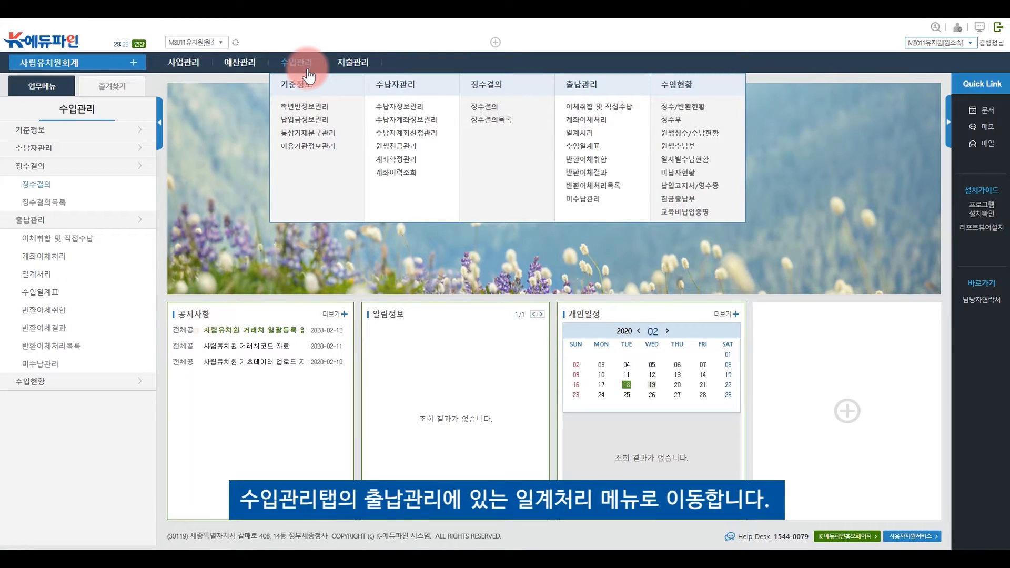
click(484, 109)
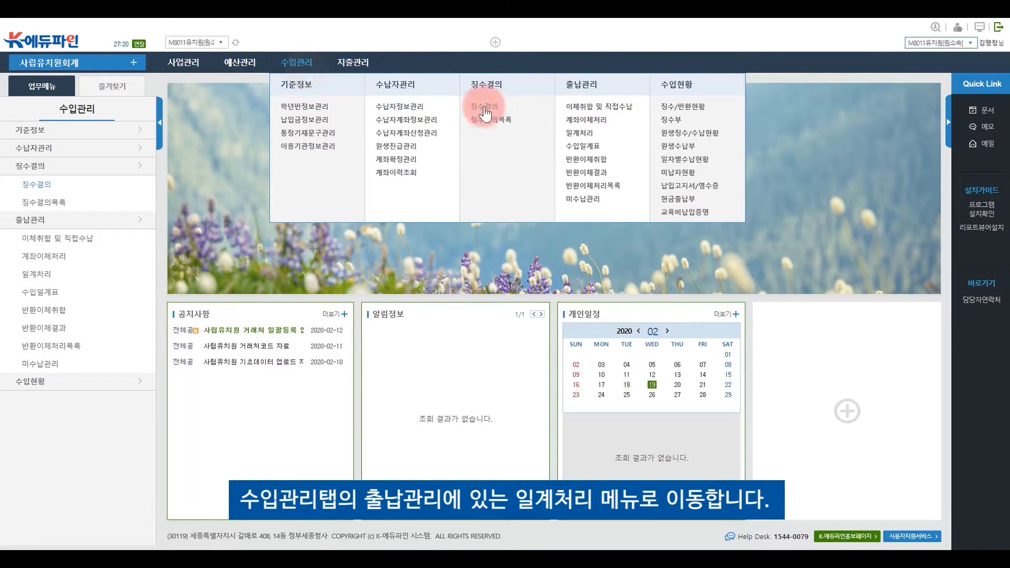
click(605, 136)
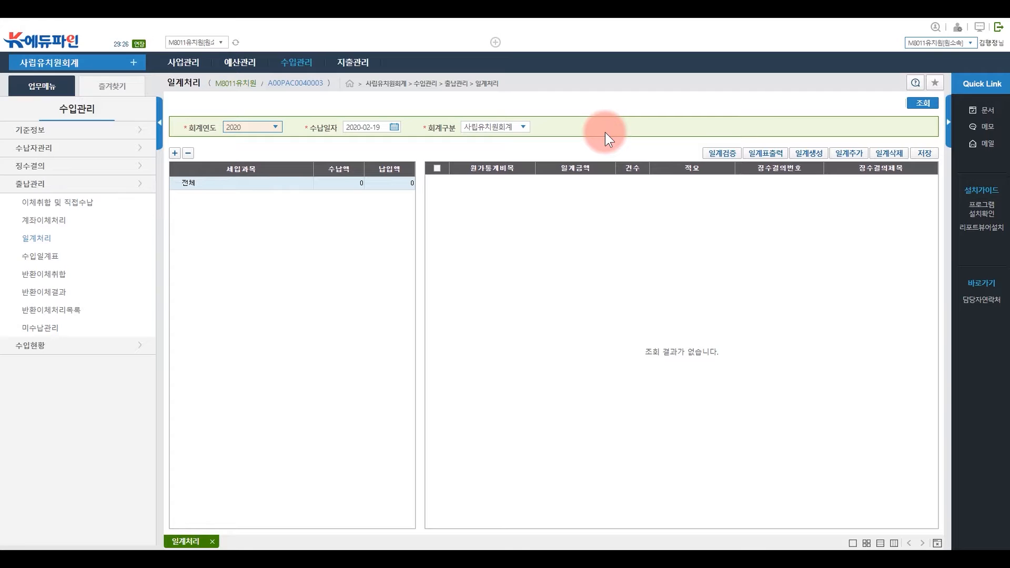
click(397, 128)
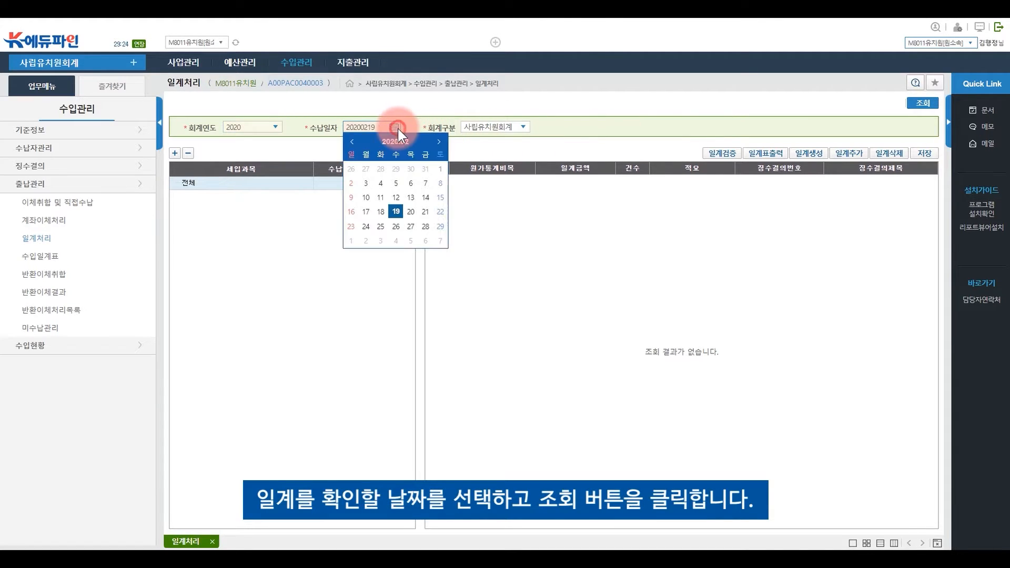
click(395, 211)
click(913, 102)
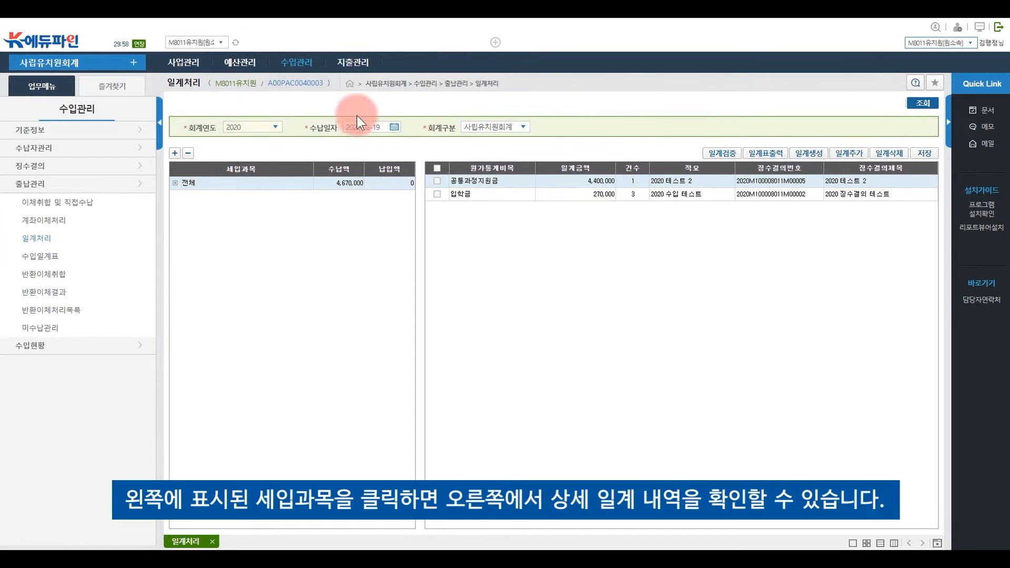
Expand the 세입과목 tree two levels and select 보조금및지원금 to examine its daily details
click(174, 153)
click(175, 154)
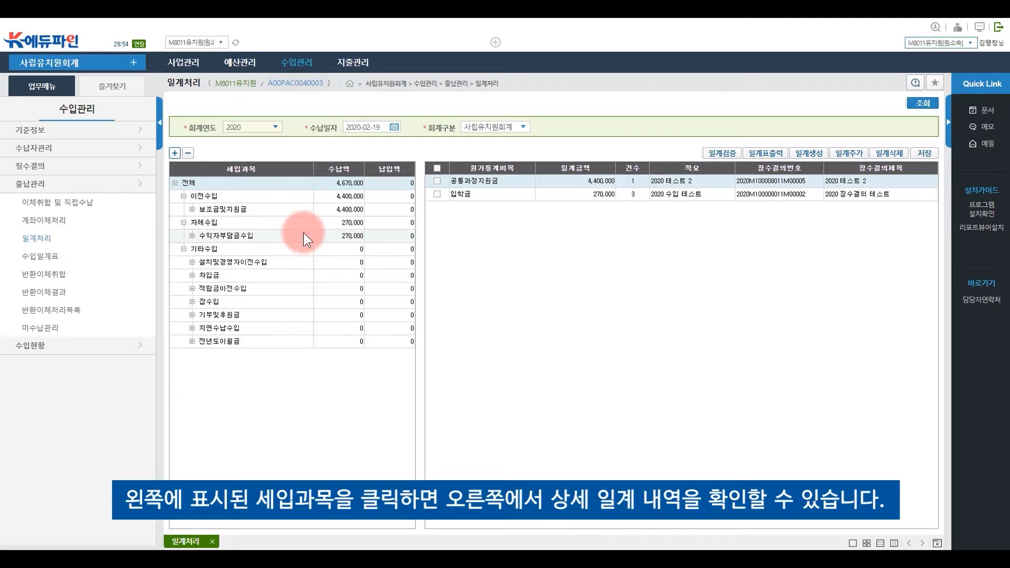
click(310, 209)
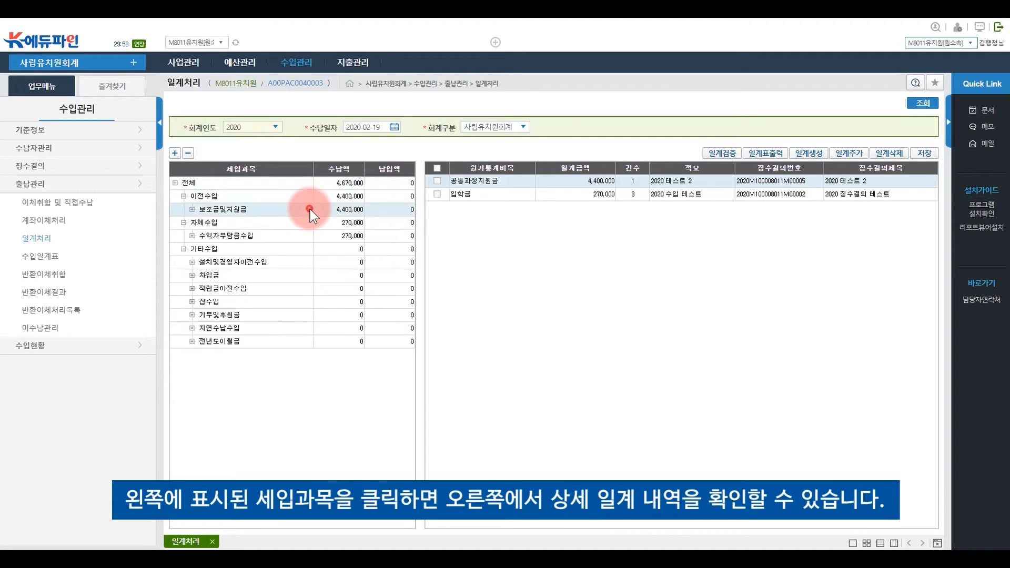
Examine the daily details of 수익자부담금수입 and query the daily totals list in 수입일계표
click(330, 239)
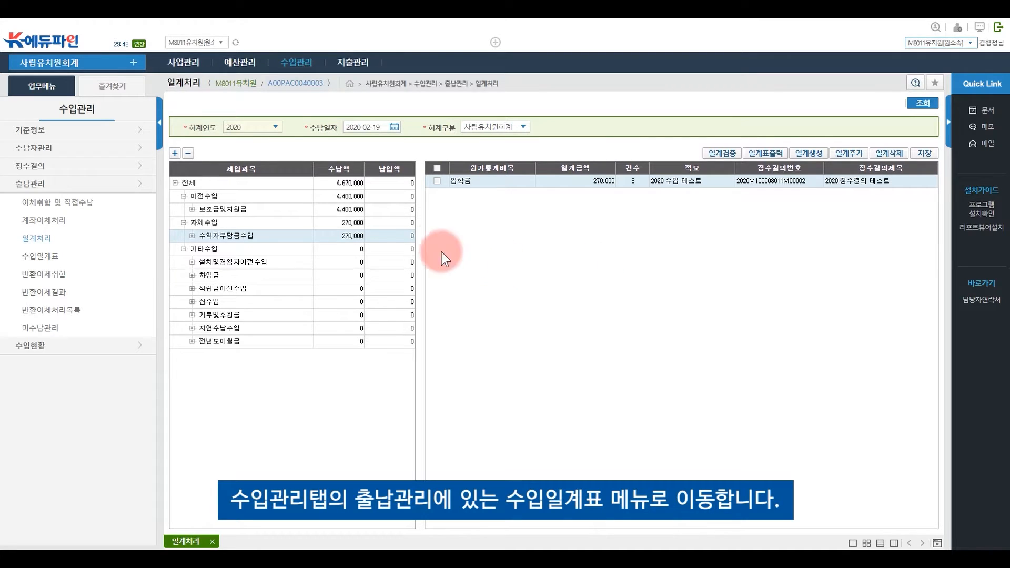
click(295, 62)
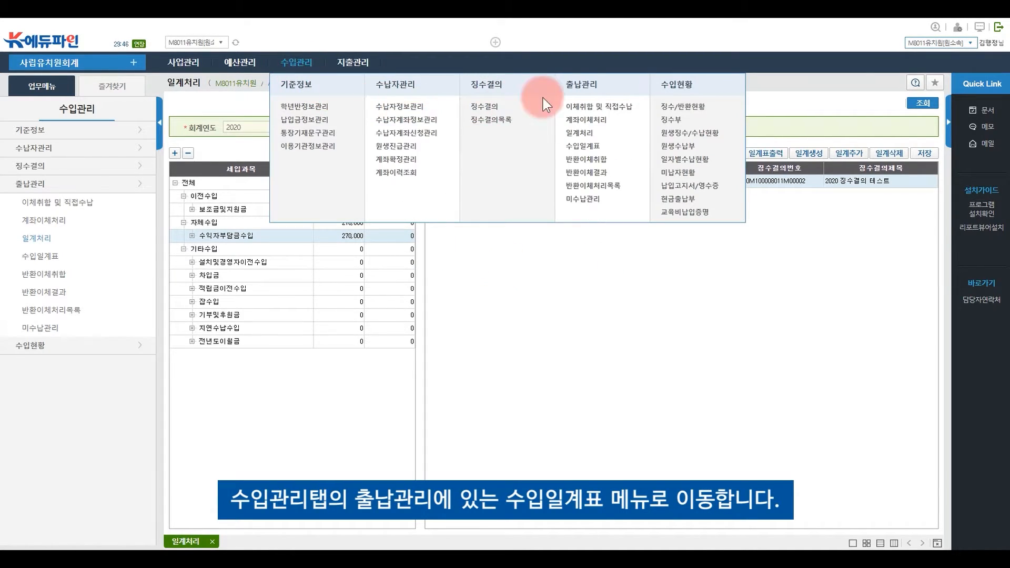
click(609, 147)
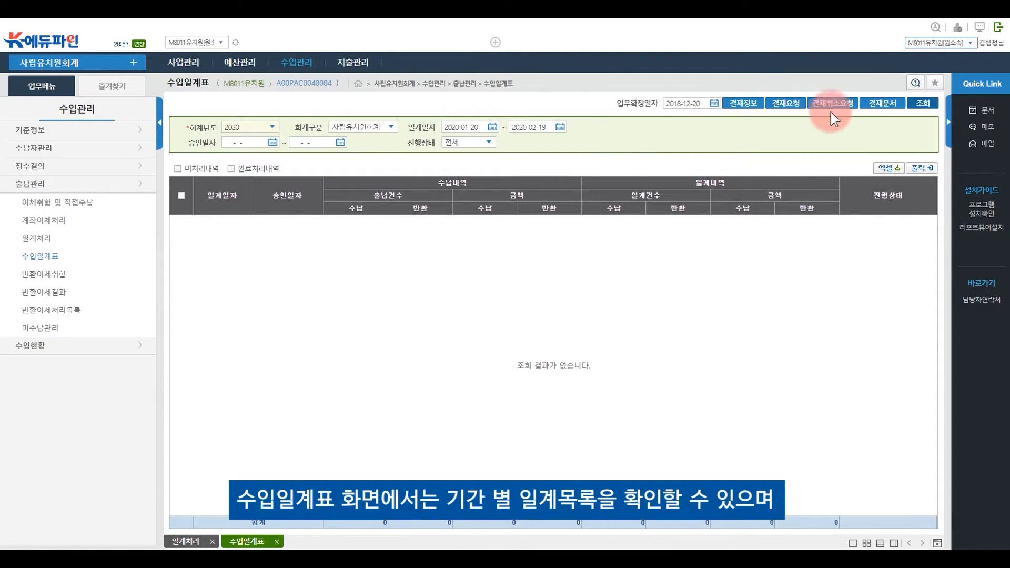
click(923, 103)
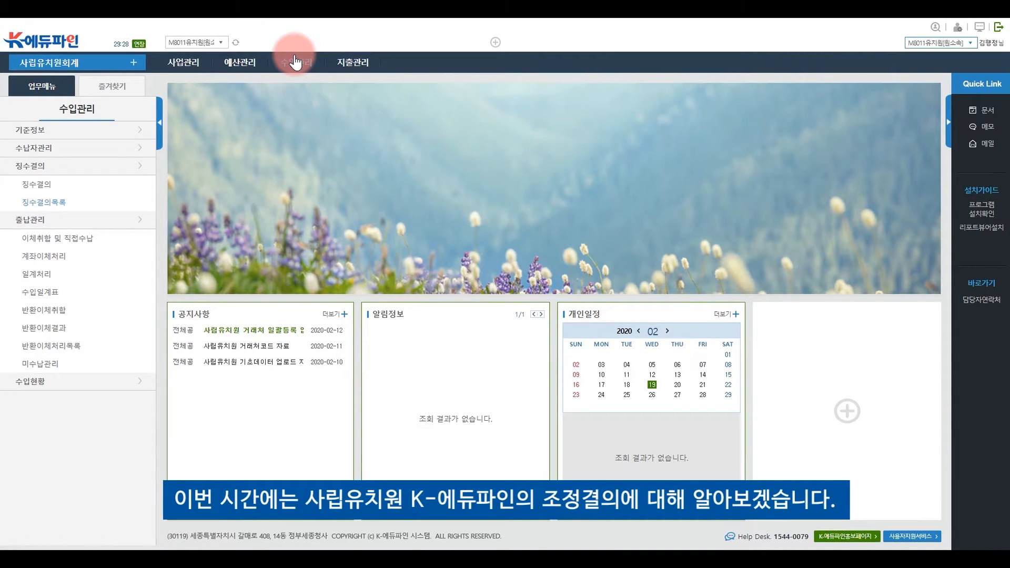
Open 징수결의목록 under 수입관리 and query the original collection resolutions for fiscal year 2020
click(296, 62)
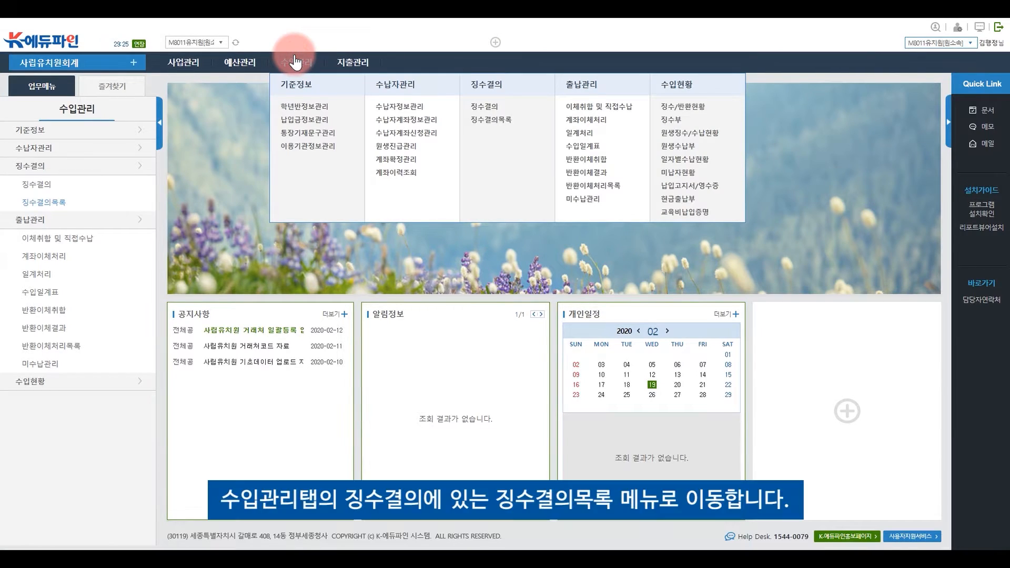
click(518, 123)
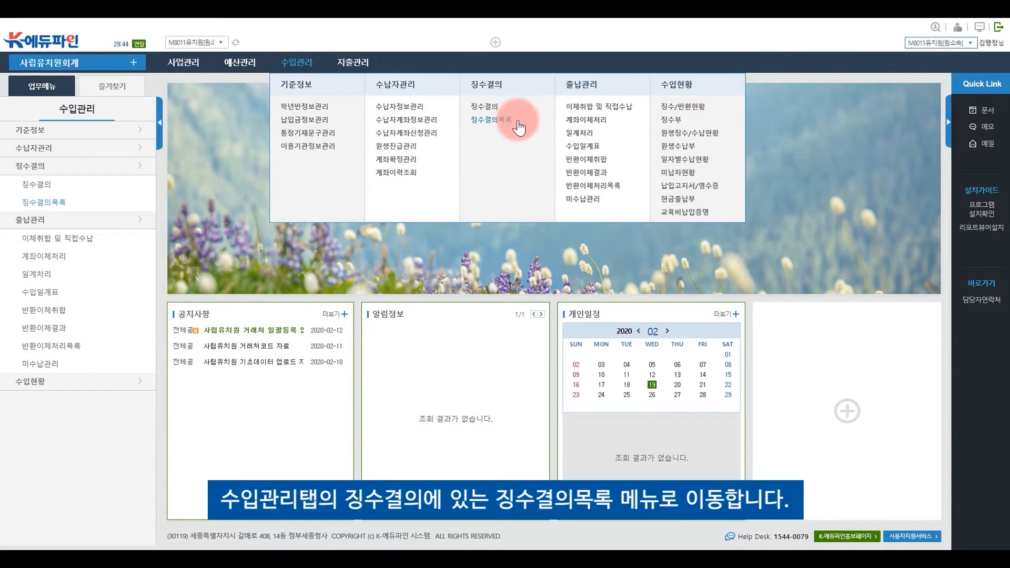
click(518, 121)
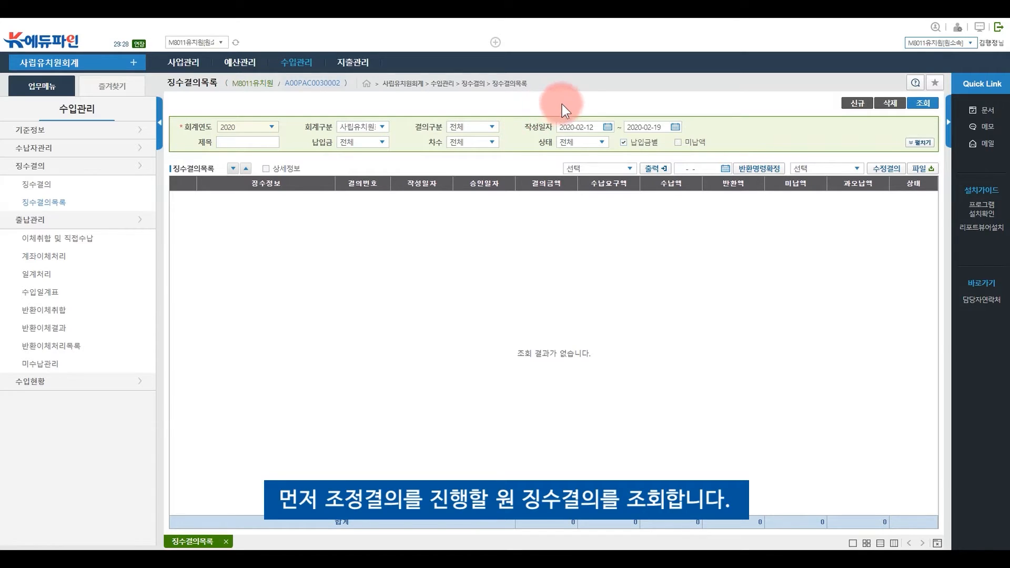
click(915, 103)
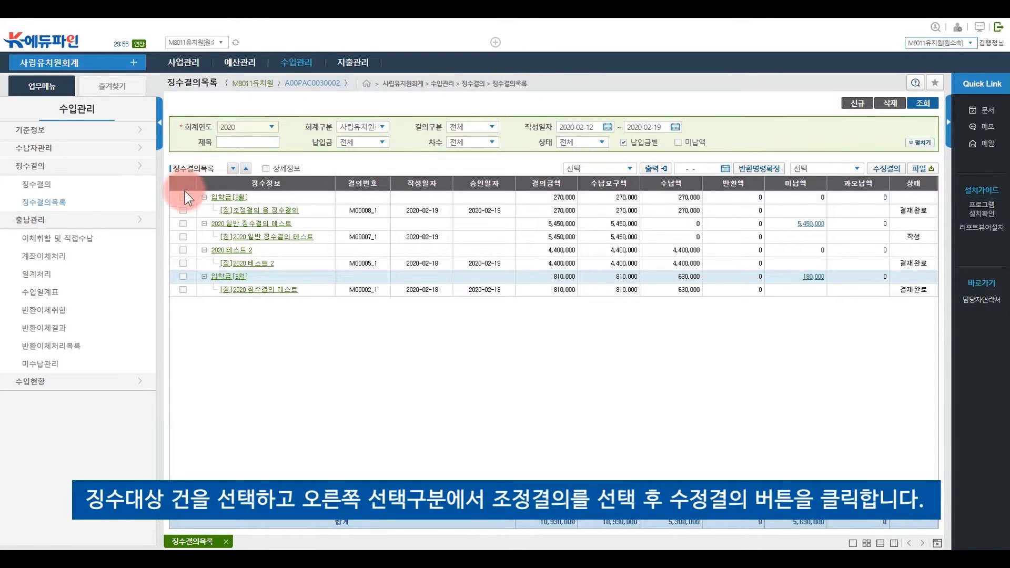
Create a 조정결의(감액) amendment from the collection resolution 조정결의 용 징수결의
click(183, 210)
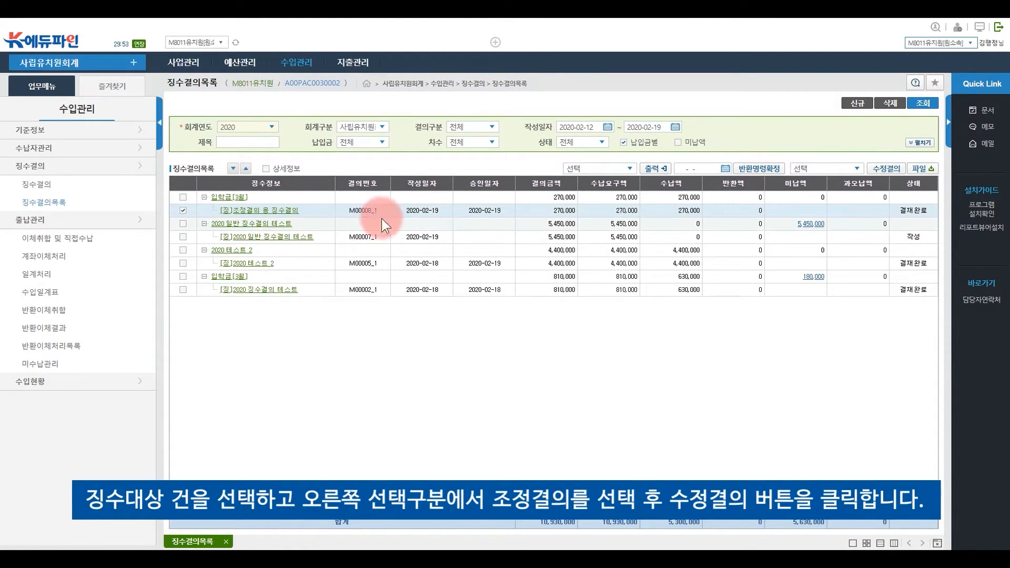
click(818, 169)
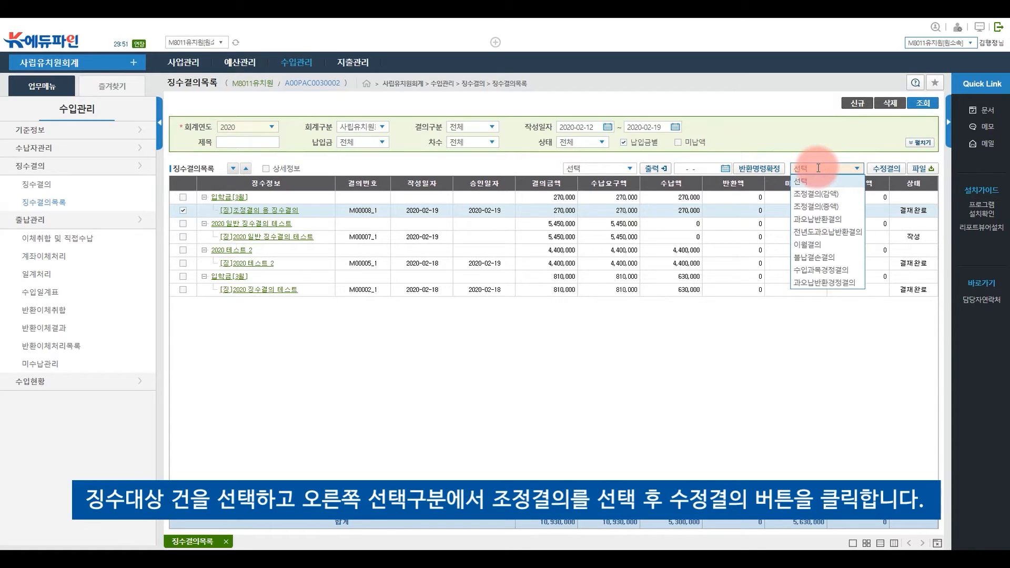
click(846, 194)
click(886, 169)
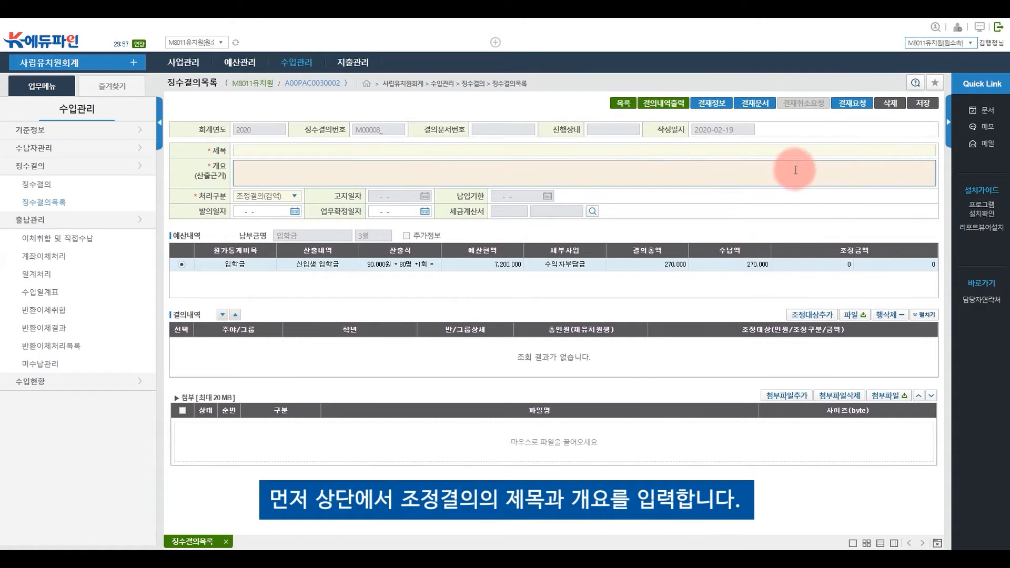
Enter 조정결의(감액) as both the title and the overview, keeping 조정결의(감액) as the 처리구분
click(289, 152)
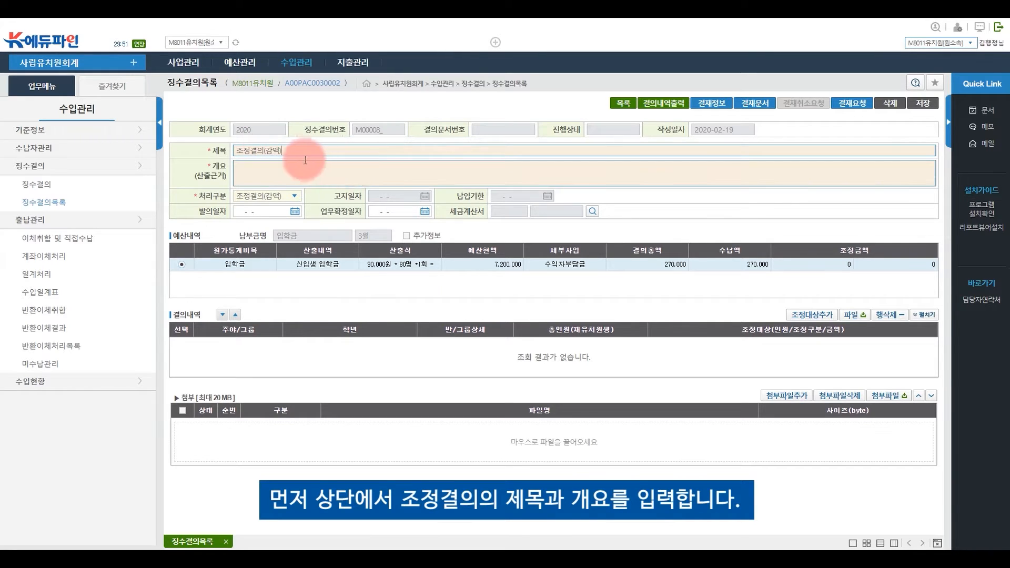
drag(307, 149, 262, 165)
key(ctrl+c)
click(262, 164)
key(ctrl+v)
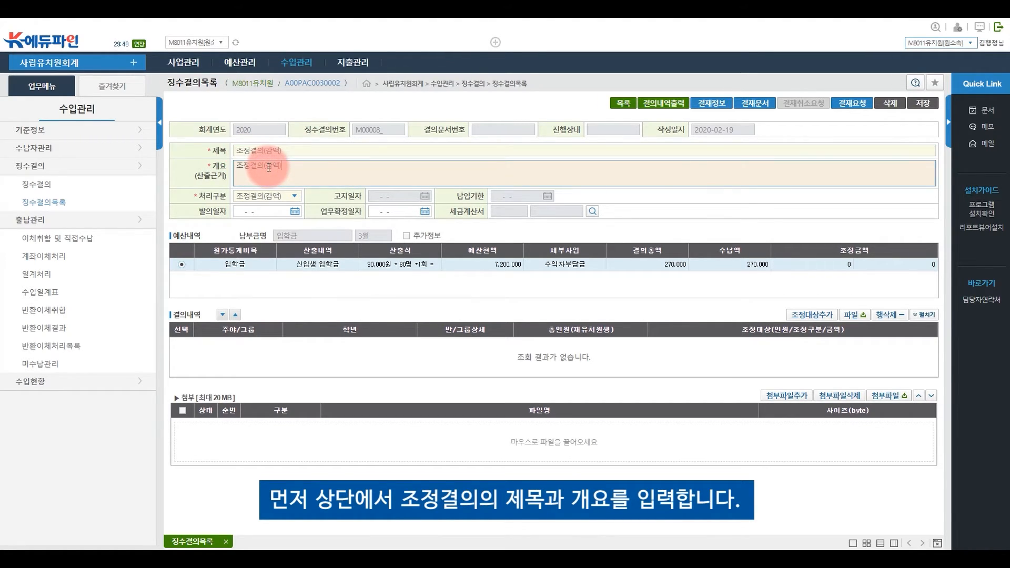
click(281, 196)
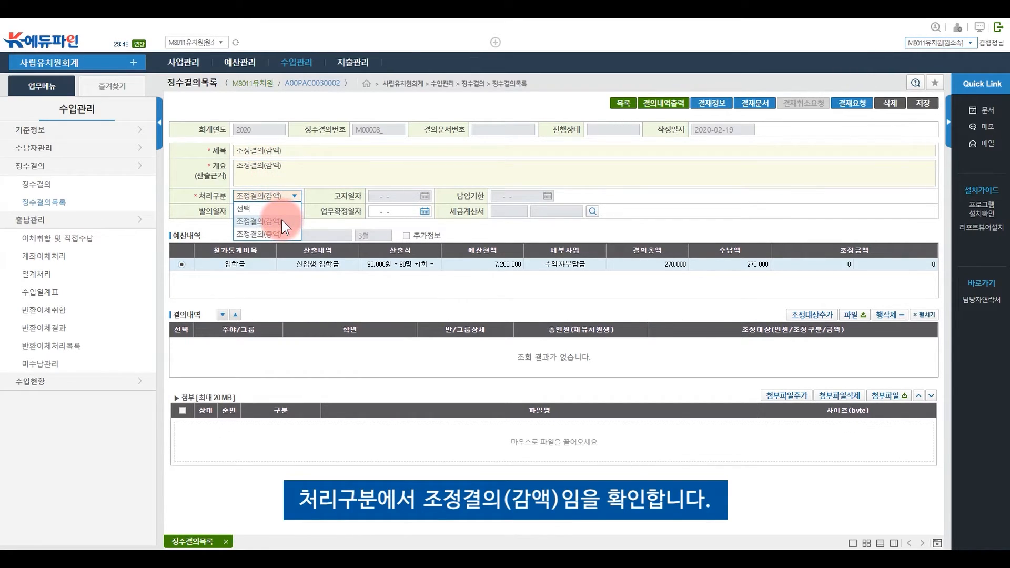
click(282, 220)
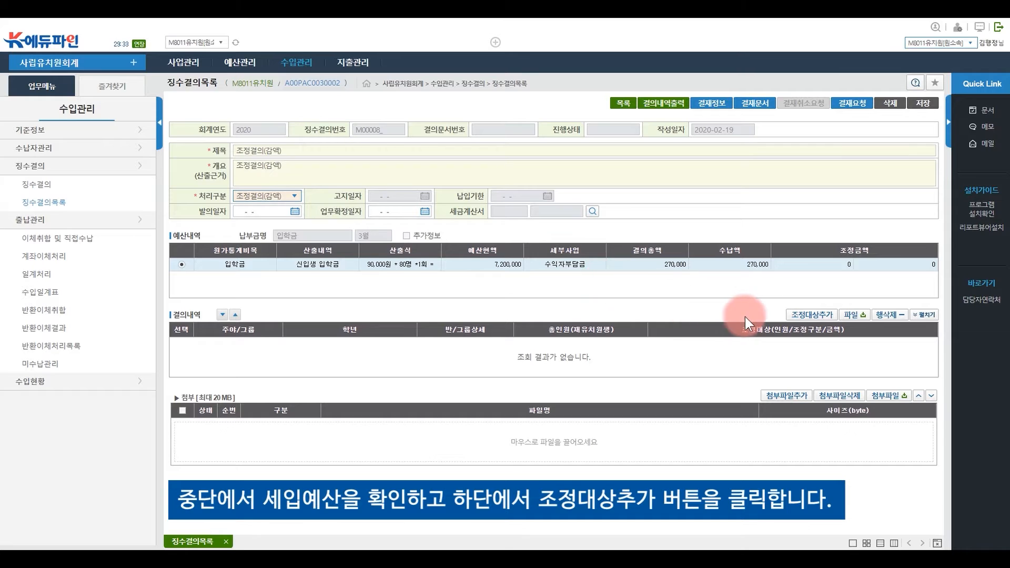
Save the adjustment resolution while starting 조정대상추가, and query the children eligible for reduction
click(807, 315)
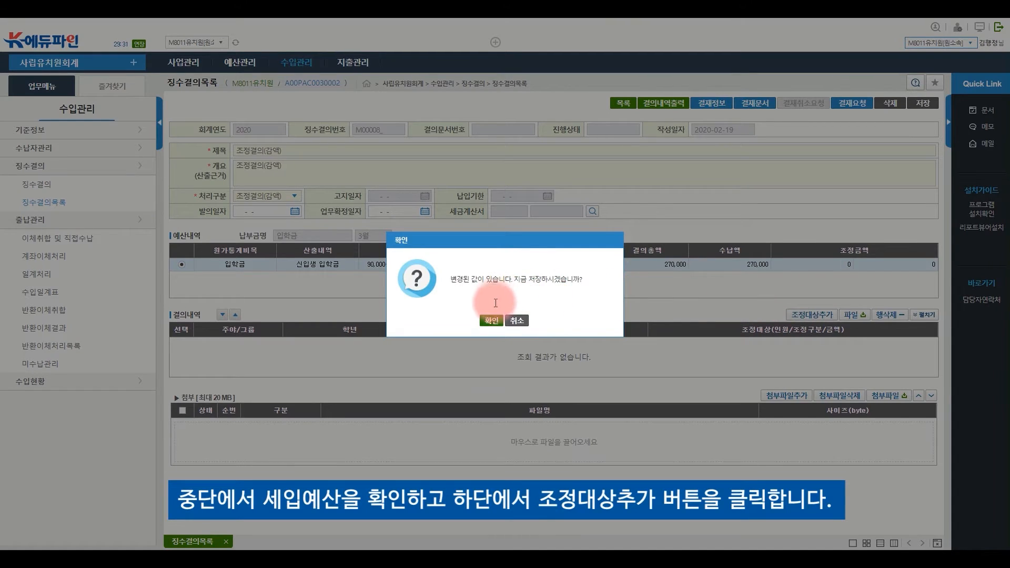
click(492, 319)
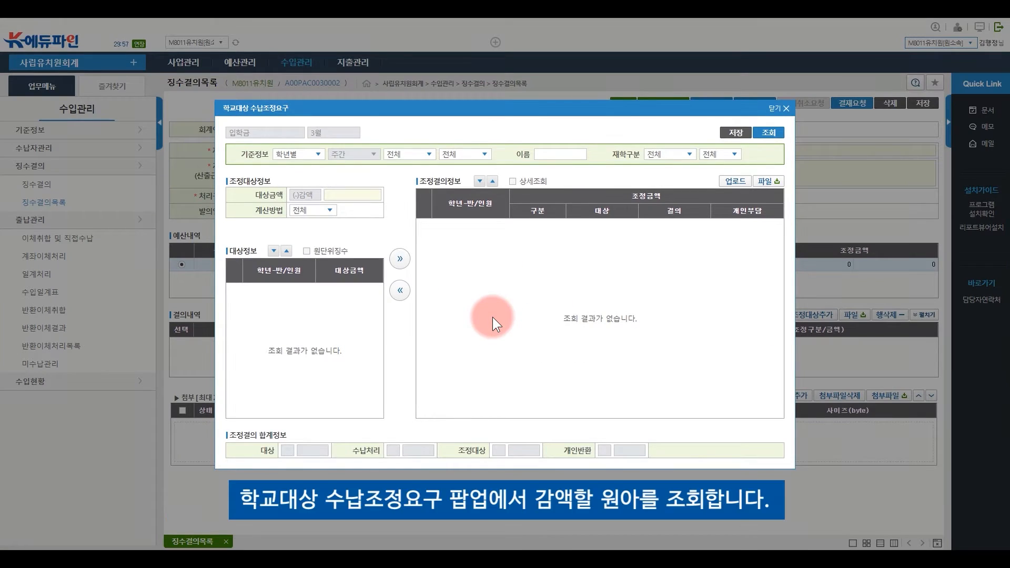
click(772, 133)
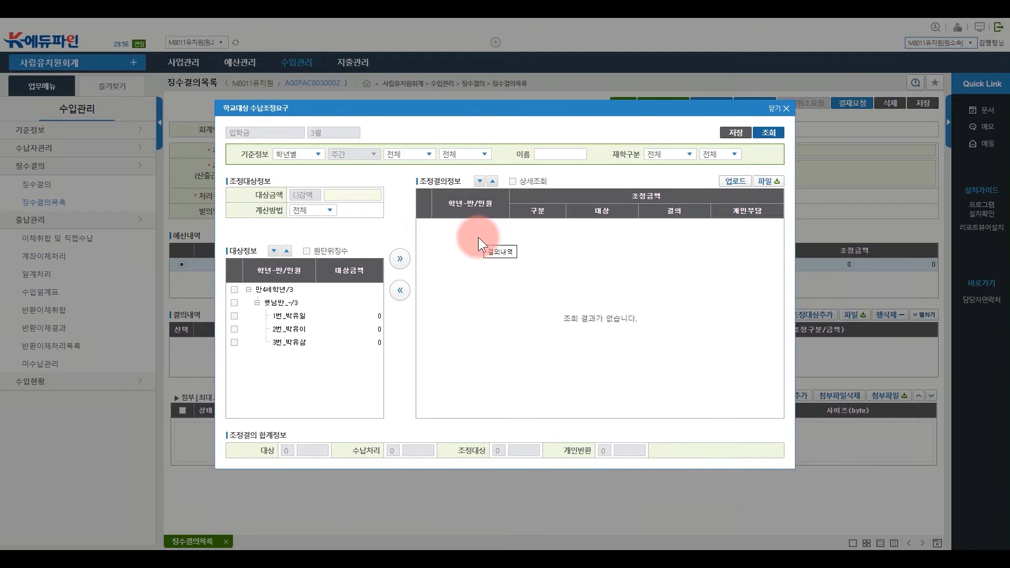
Set the reduction amount to 30,000 per child, add the three 햇님반 children to the adjustment, save, and finish adding targets
click(339, 194)
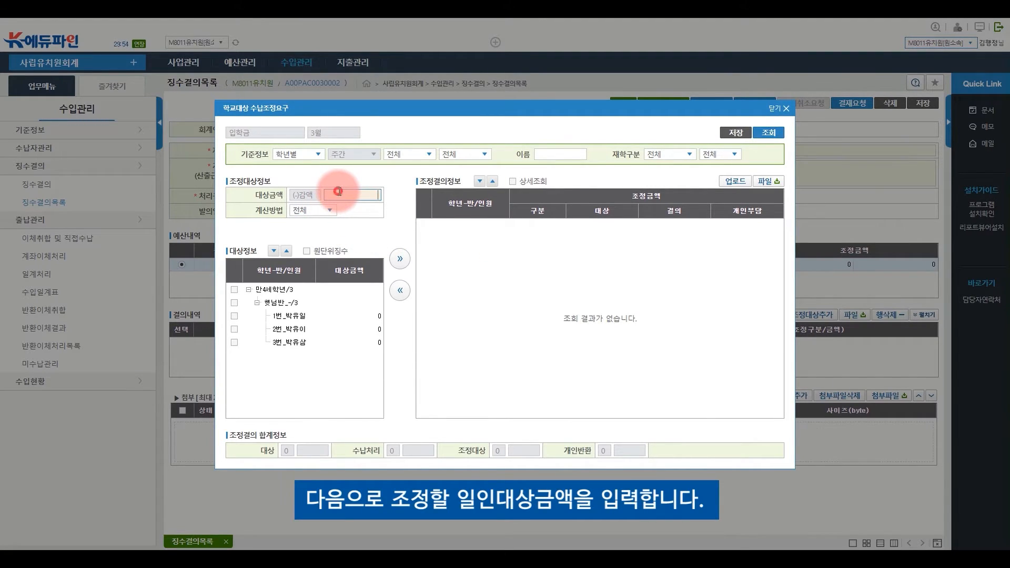
text(300000)
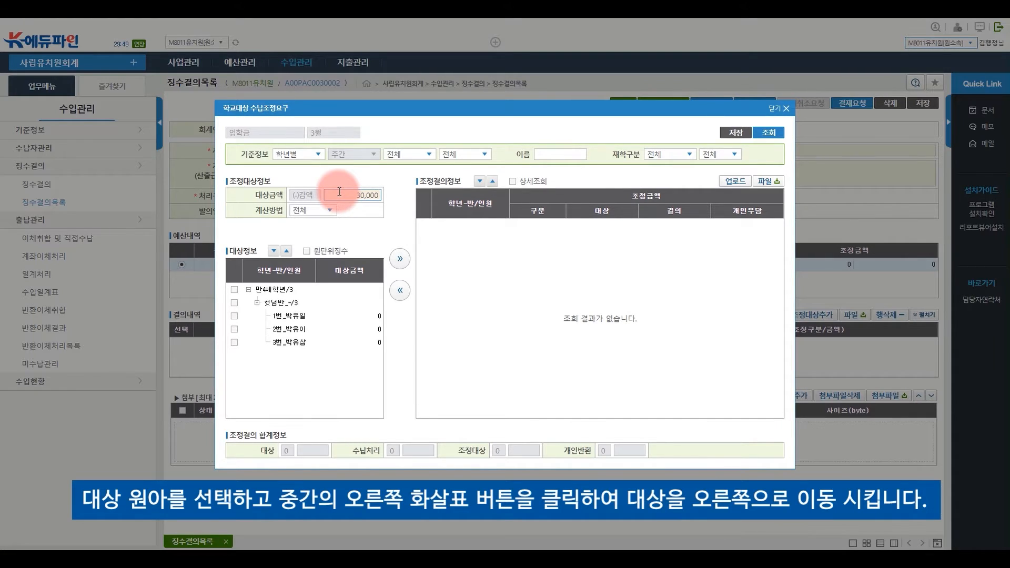
click(234, 316)
click(235, 330)
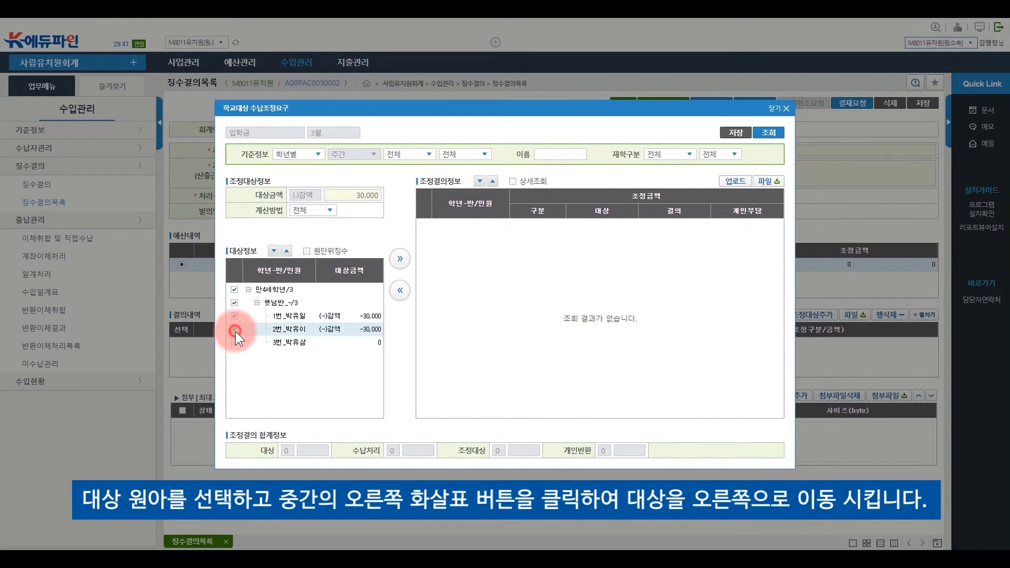
click(235, 342)
click(401, 259)
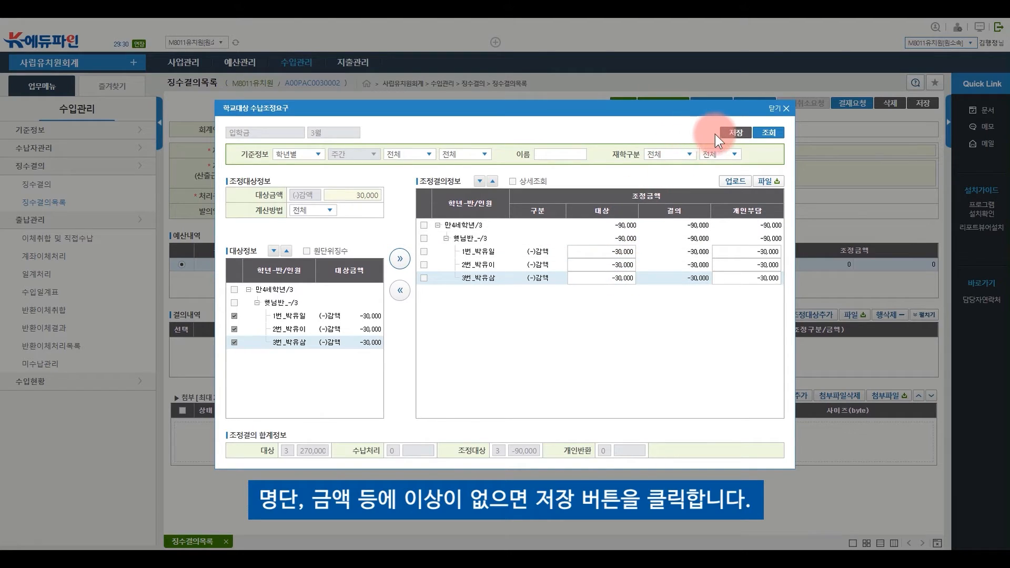
click(731, 135)
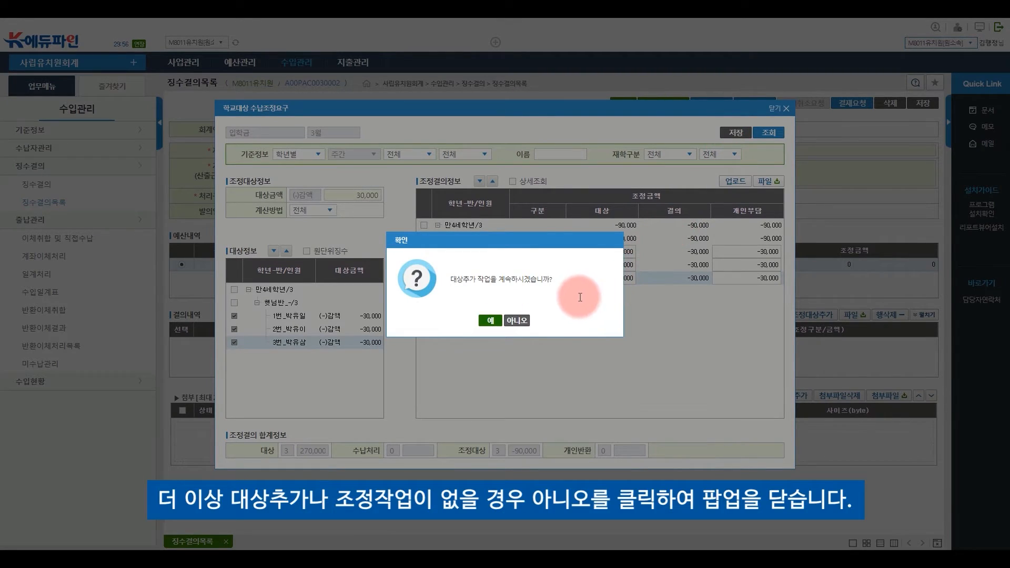
click(514, 322)
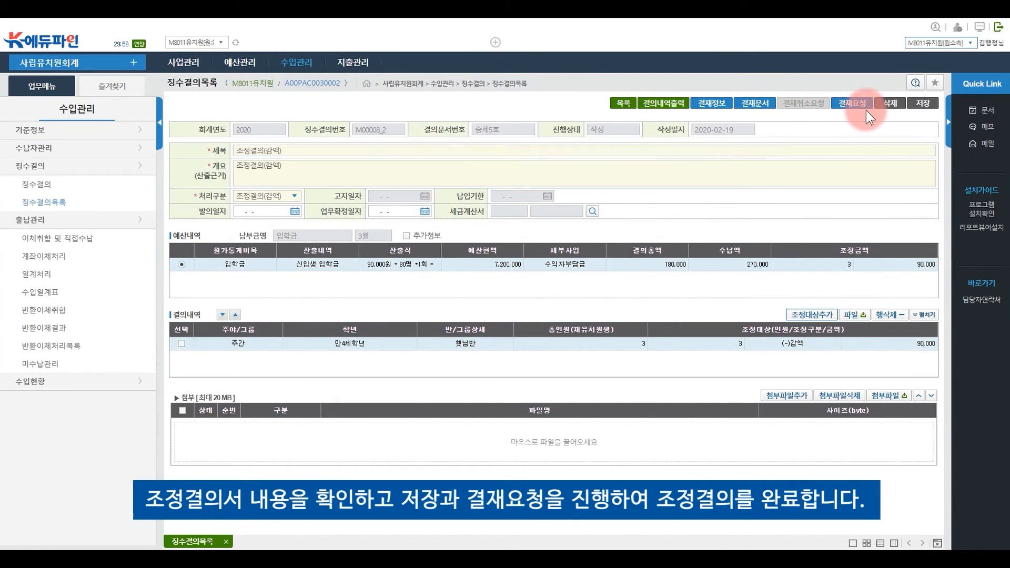
Try to save the adjustment resolution and request its approval (결재요청)
click(909, 106)
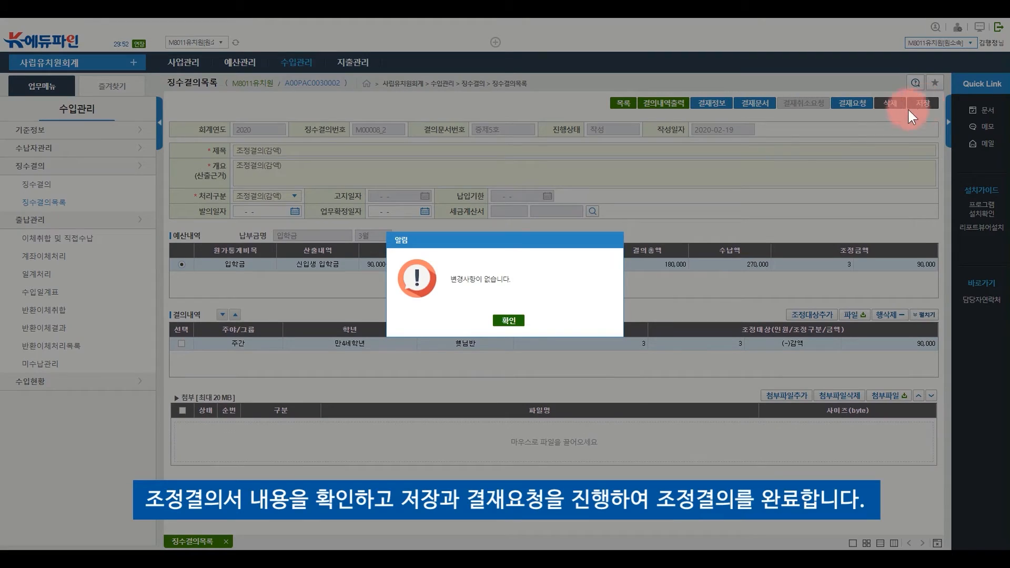
click(508, 321)
click(857, 103)
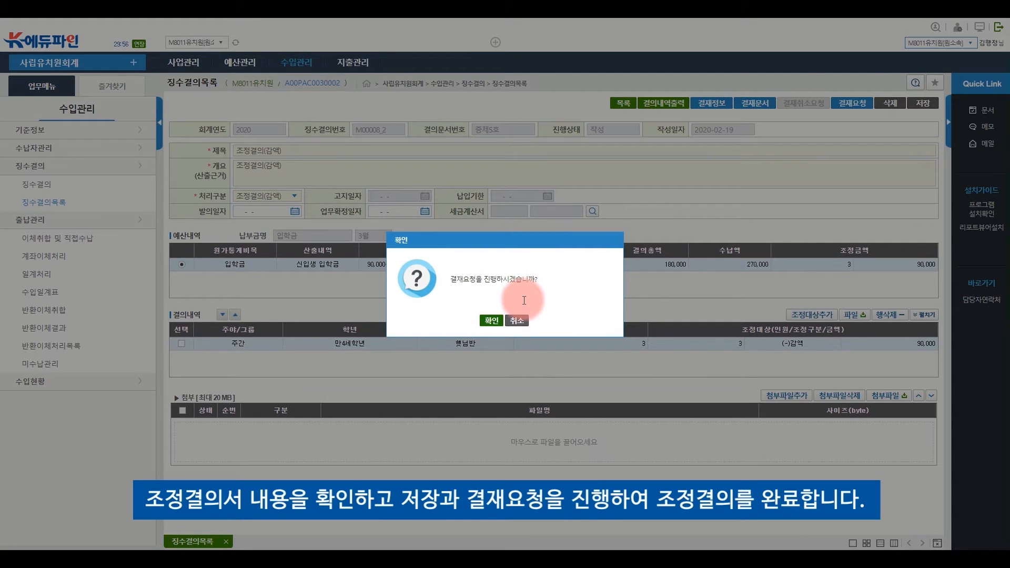
click(519, 321)
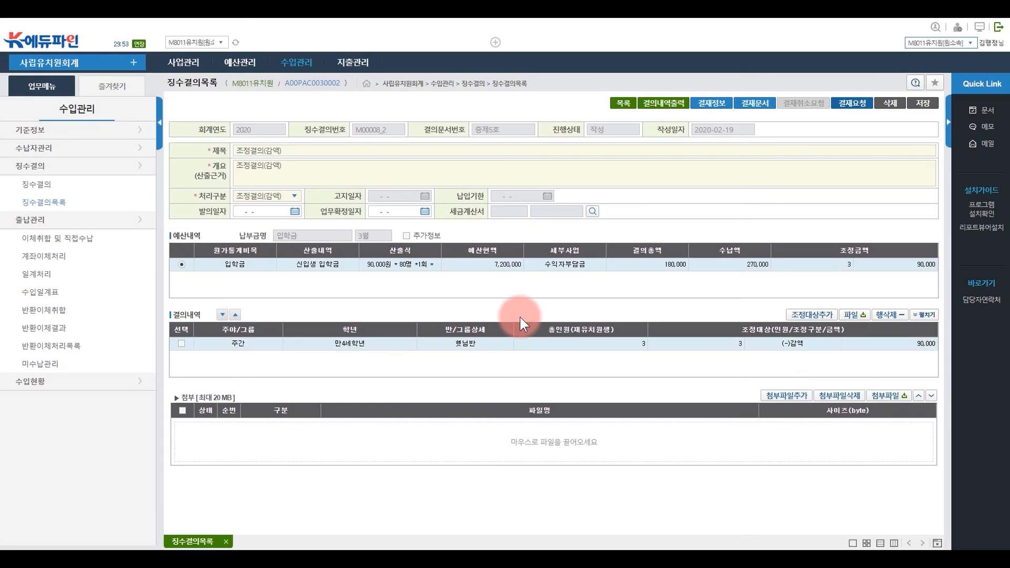
Return to 징수결의목록 and check the 조정결의(감액) entry listed under 입학금[3월]
click(625, 105)
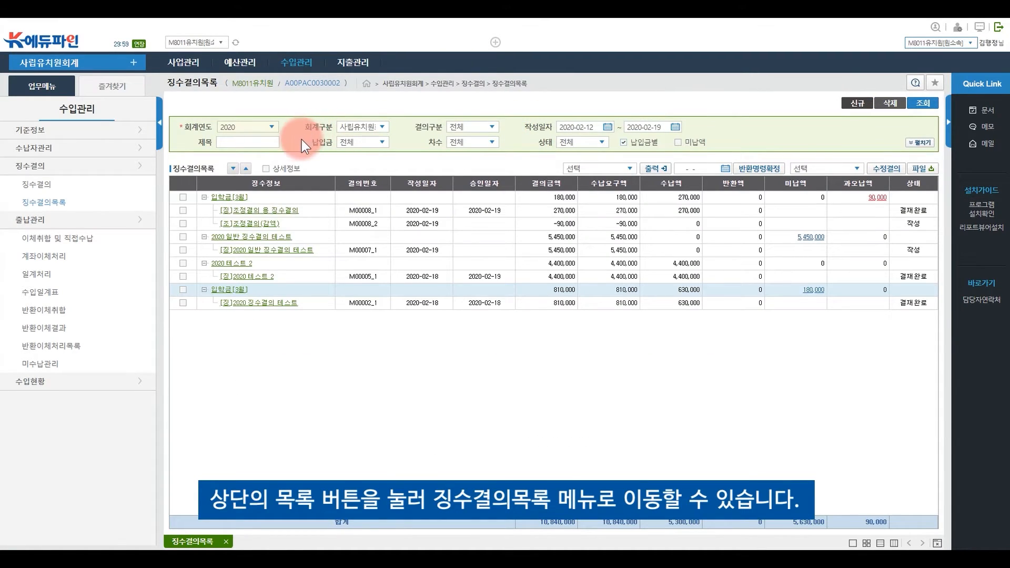
click(212, 251)
click(184, 223)
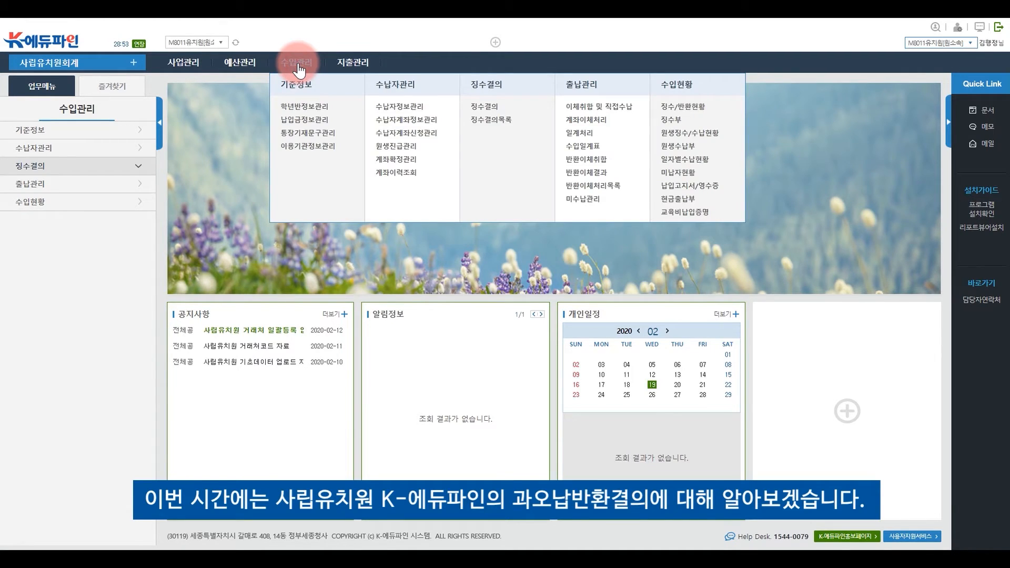
Open 징수결의목록 again and query the original collection resolutions for the overpayment refund
click(519, 87)
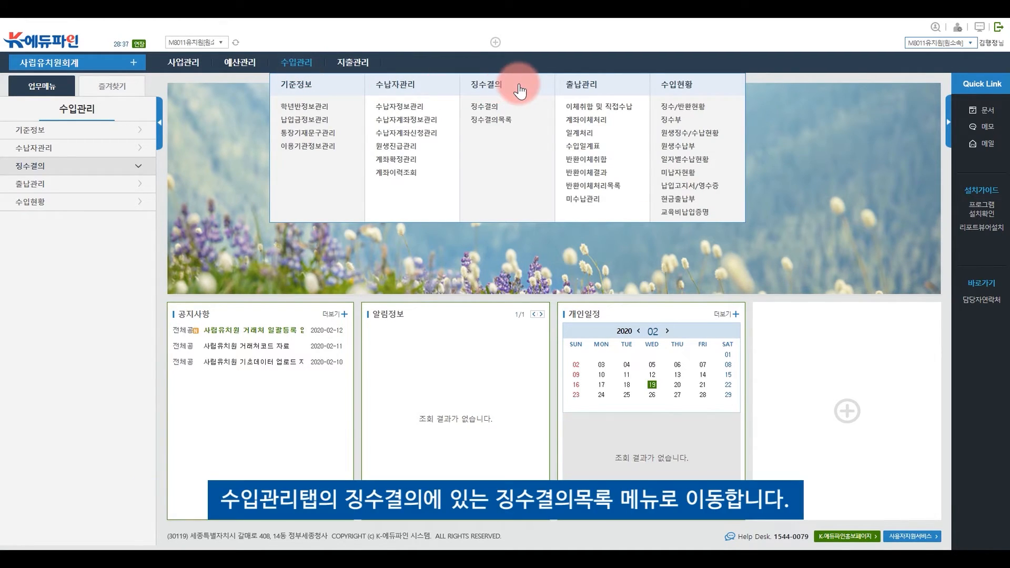
click(512, 121)
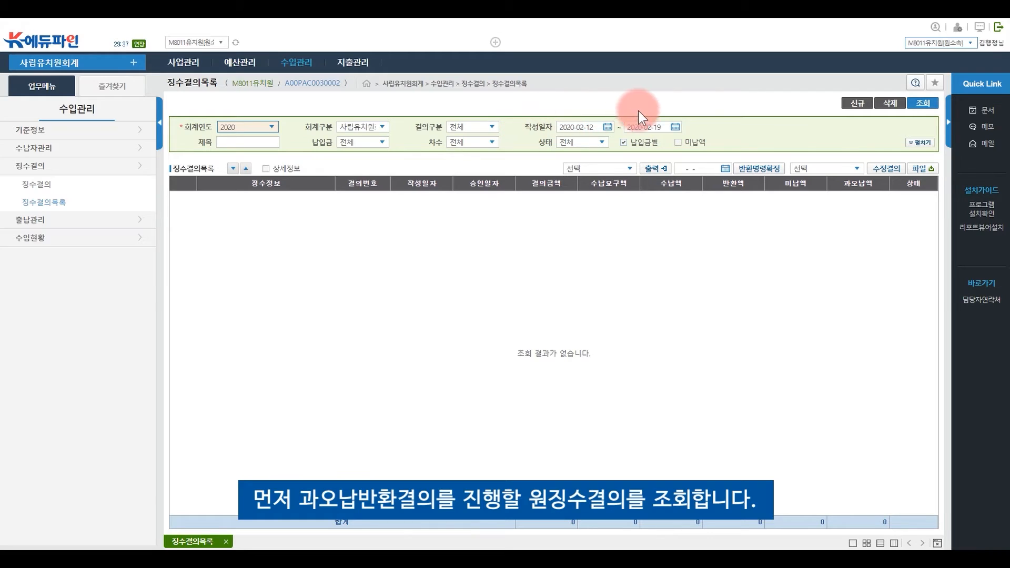
click(920, 103)
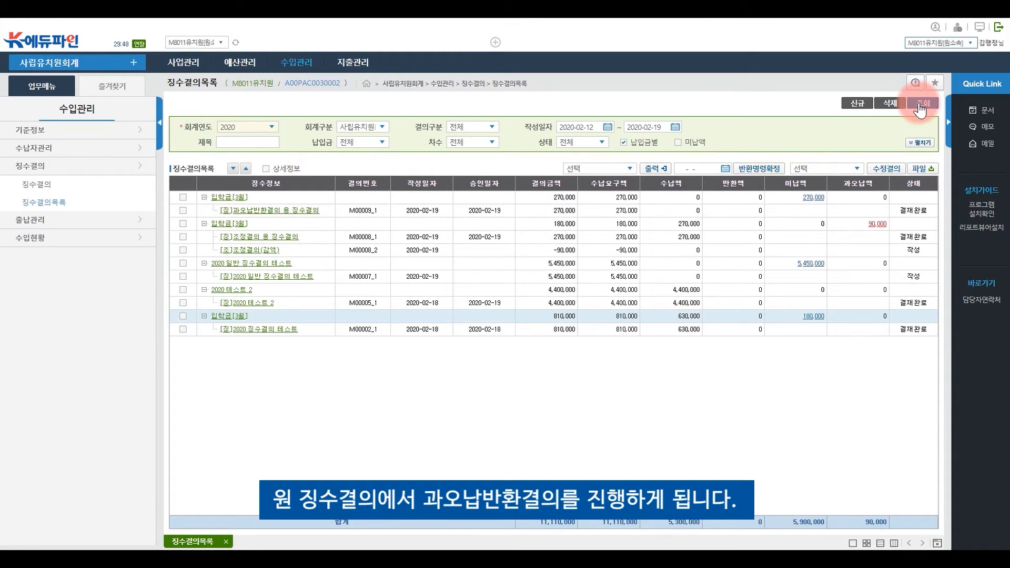
Create a 과오납반환결의 from the original collection resolution '과오납반환결의 용 징수결의' under 입학금[3월]
click(183, 210)
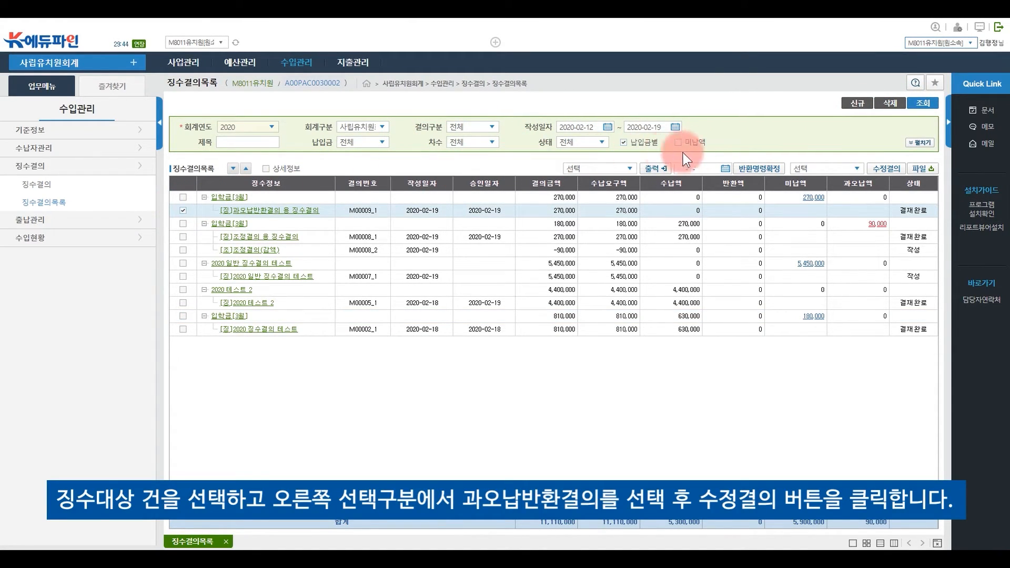
click(827, 169)
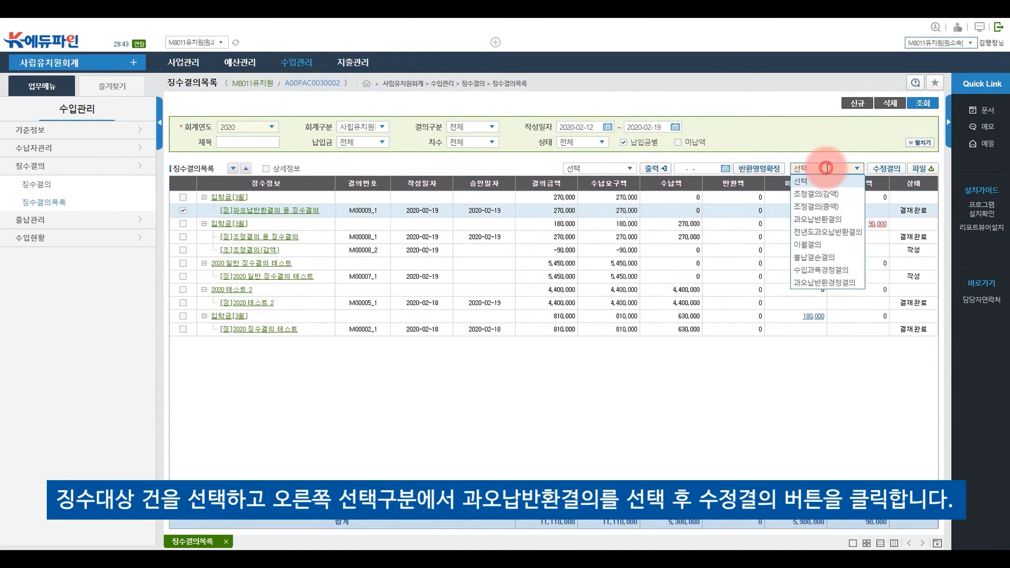
click(860, 218)
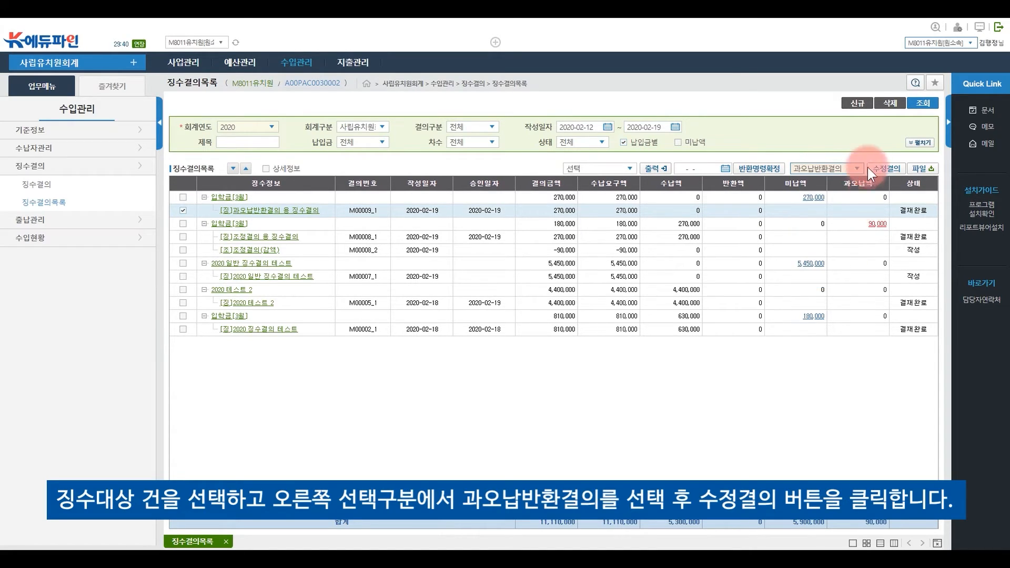
click(887, 169)
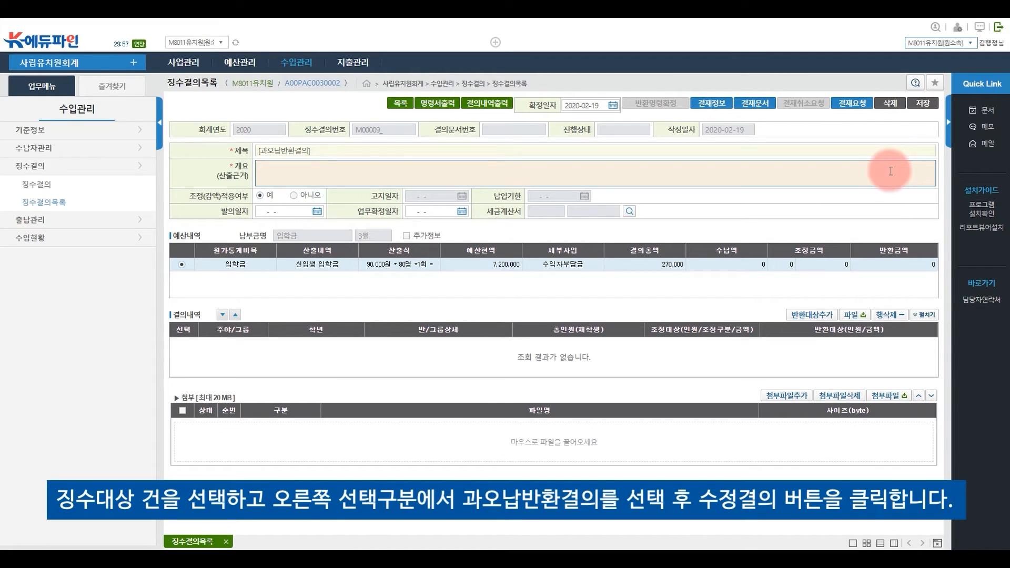
Enter '[과오납반환결의] 과오납반환' as both title and overview, with 조정(감액)적용여부 set to 예
click(369, 151)
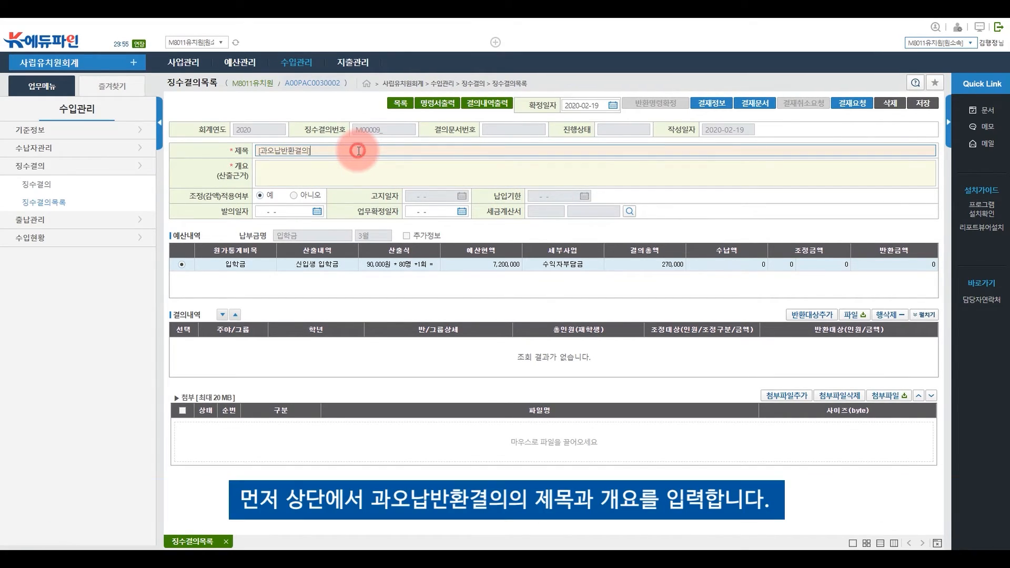
text(과오납반환)
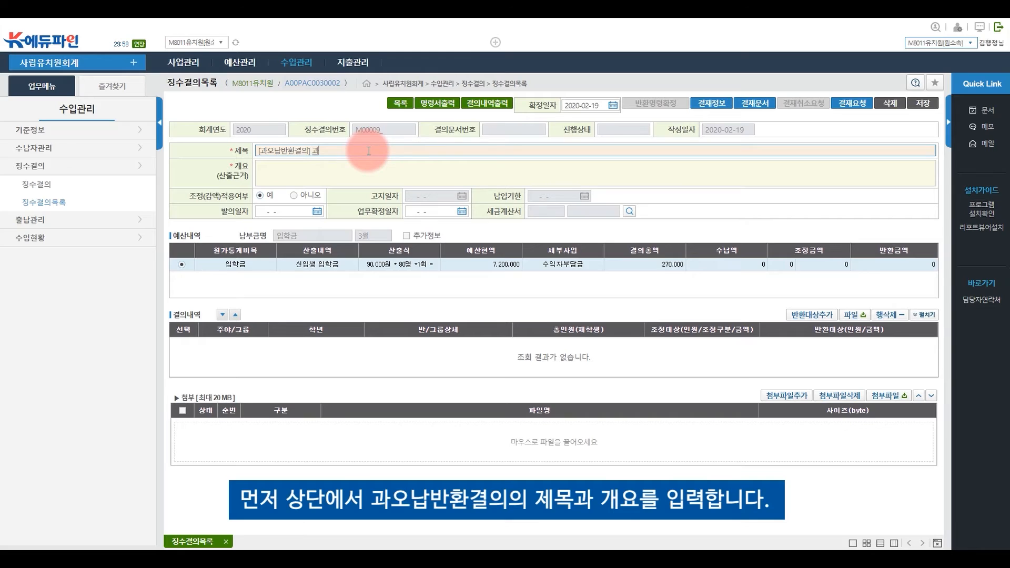
key(ctrl+a)
key(ctrl+c)
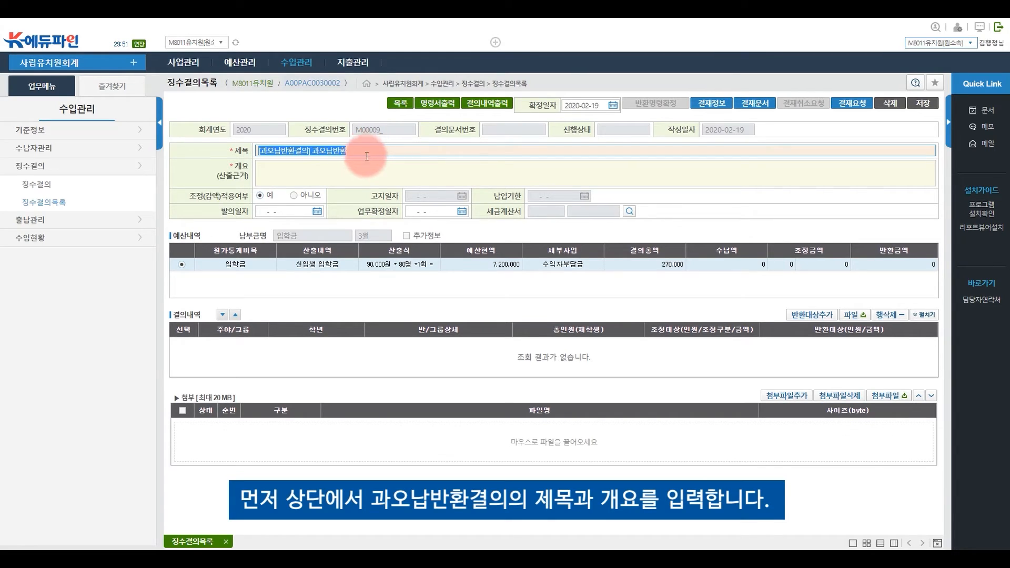
click(363, 169)
key(ctrl+v)
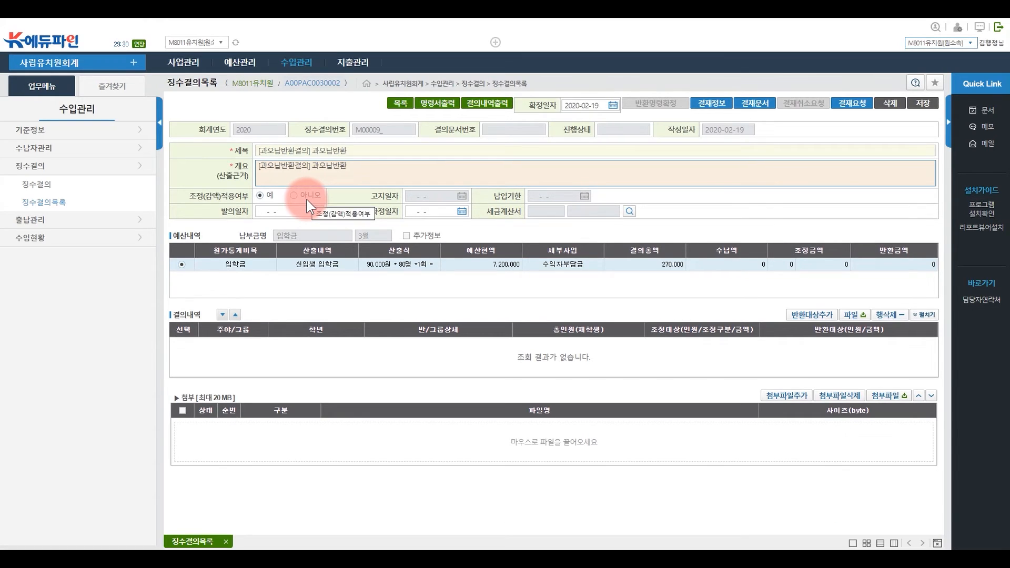
click(264, 194)
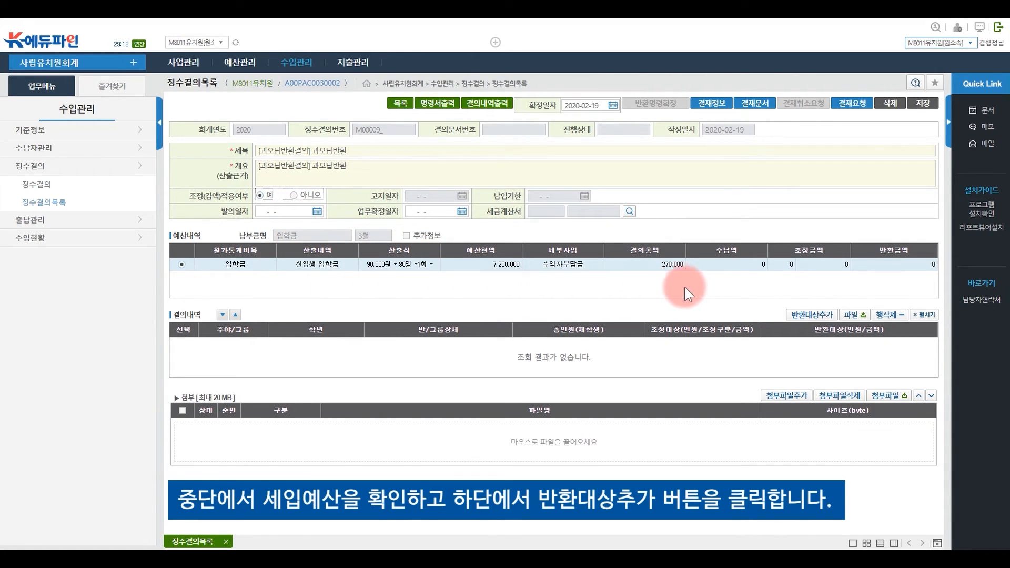
Save the new refund resolution while starting to add refund targets, and query the eligible children
click(816, 313)
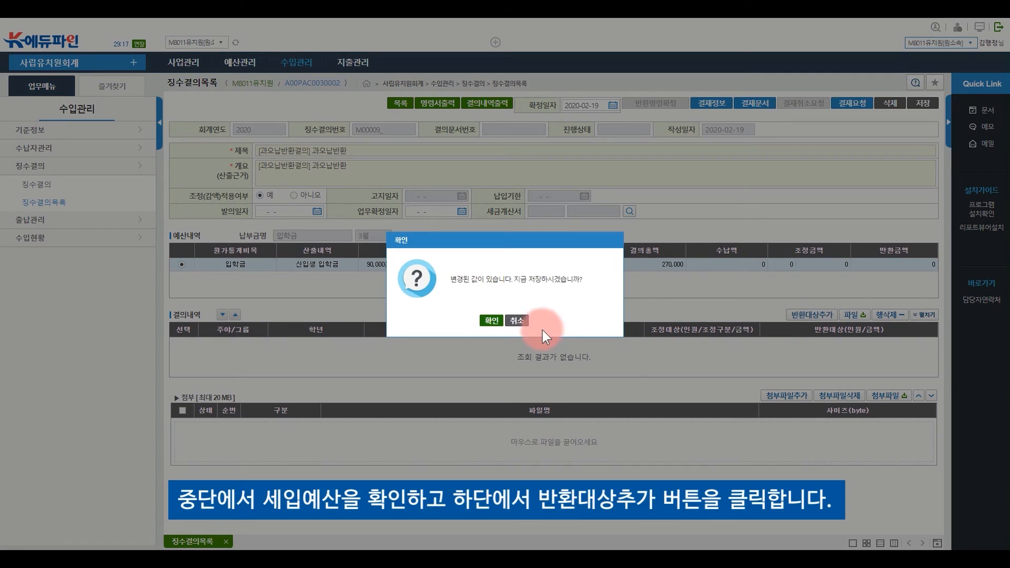
click(489, 321)
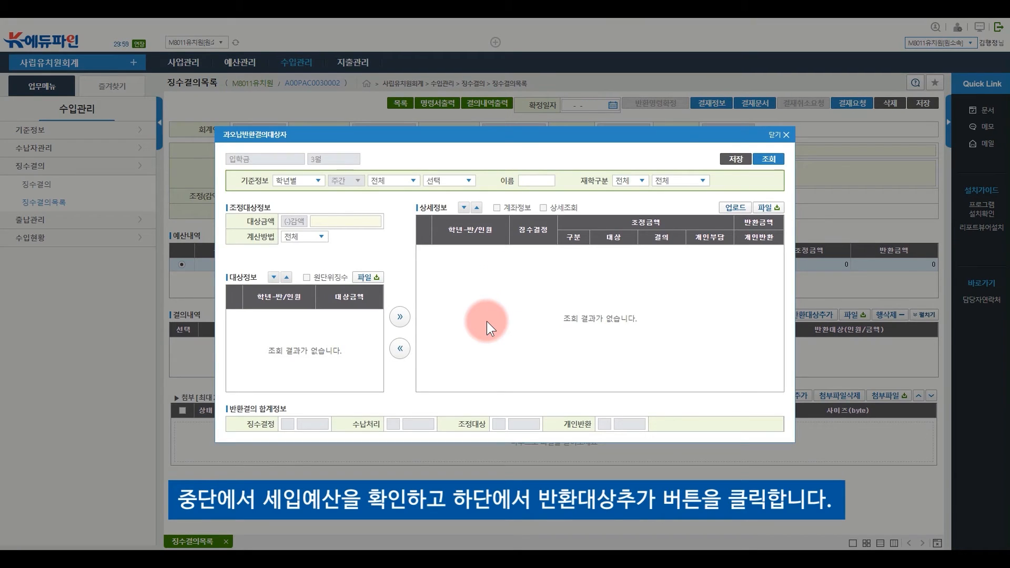
click(768, 159)
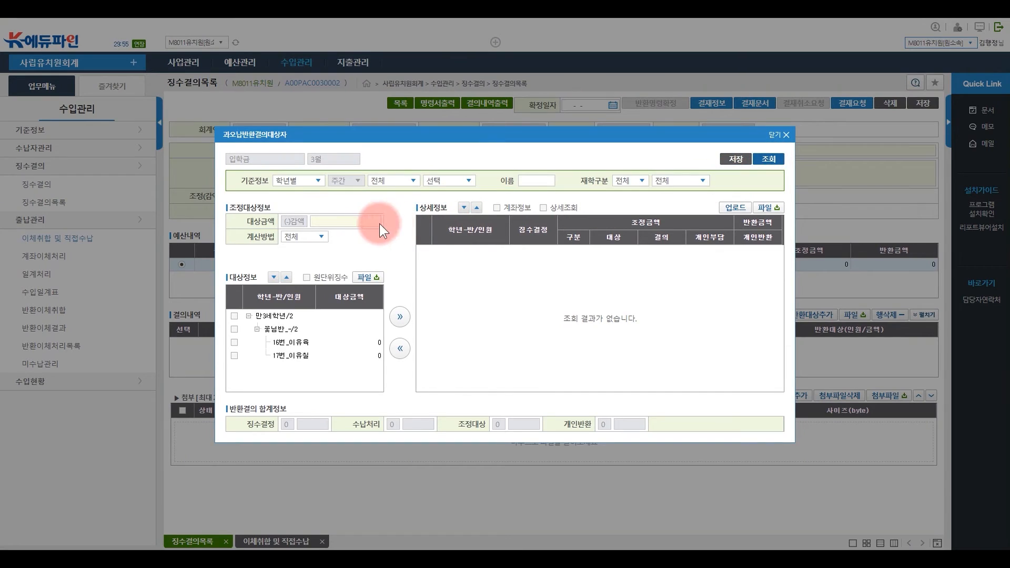
Set the target amount to 90,000, add child 16번 of 꽃님반 as the refund target, save, and finish adding targets
click(345, 222)
text(90,00)
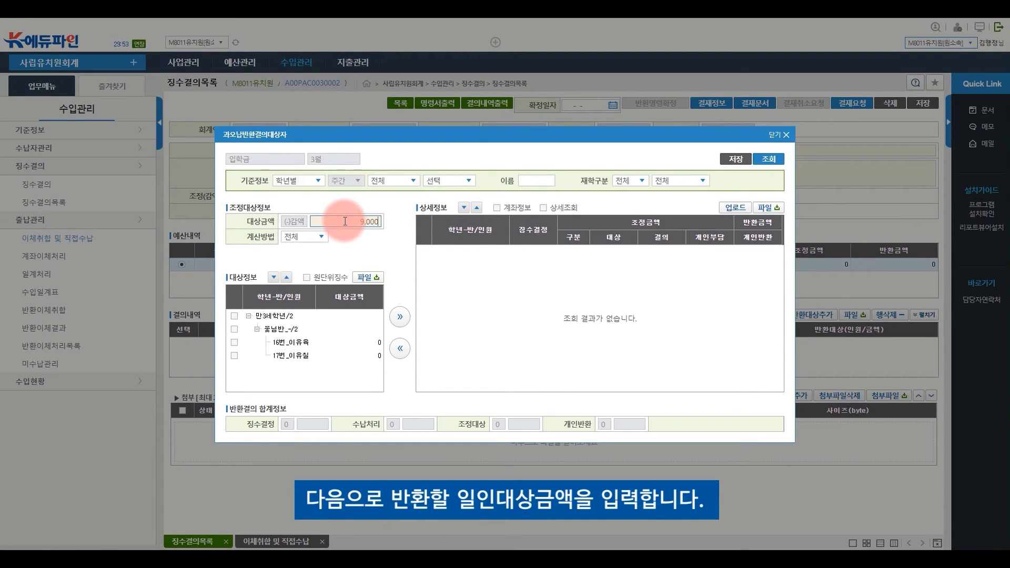
text(0)
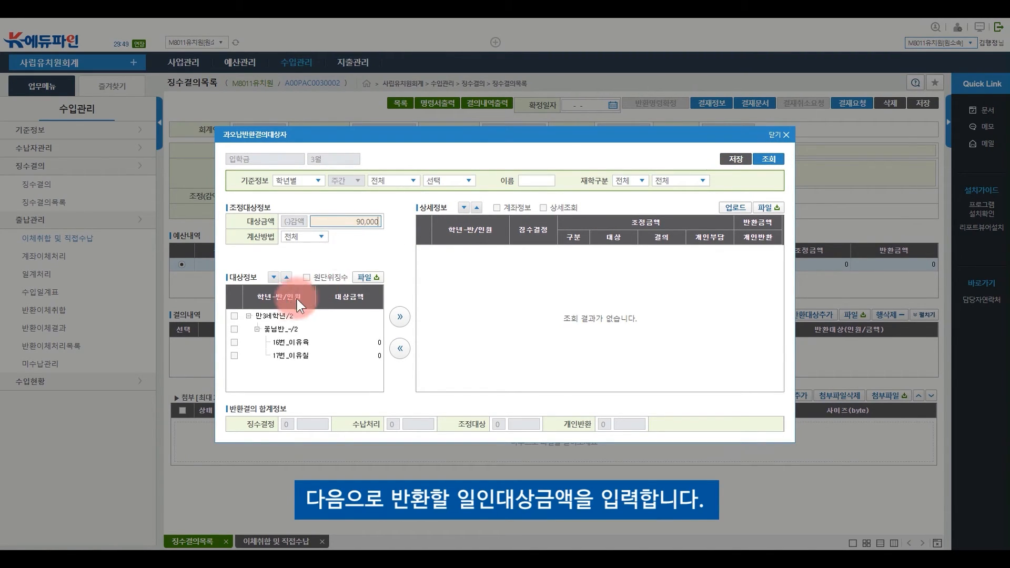
click(235, 342)
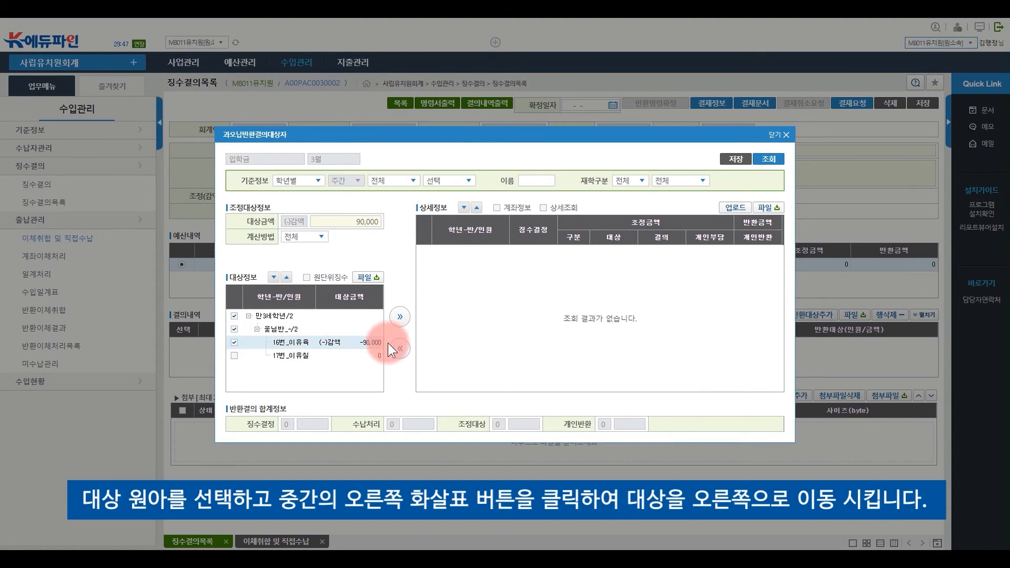
click(400, 317)
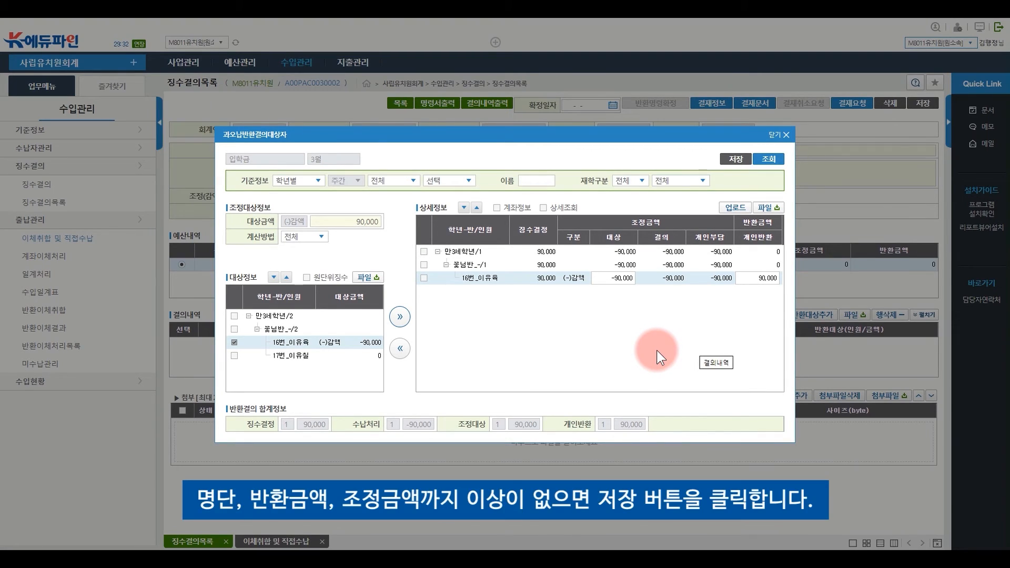
click(744, 163)
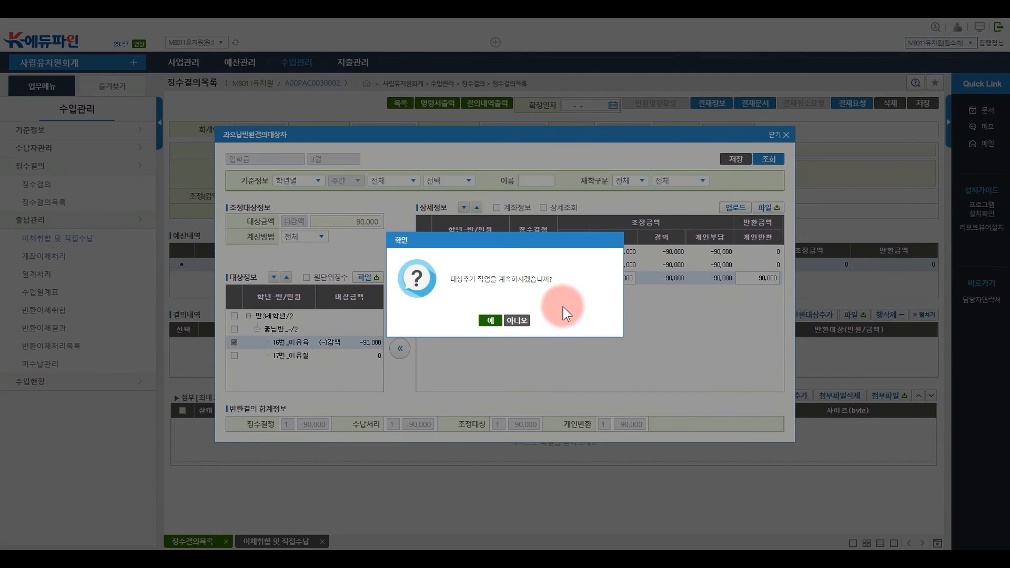
click(517, 322)
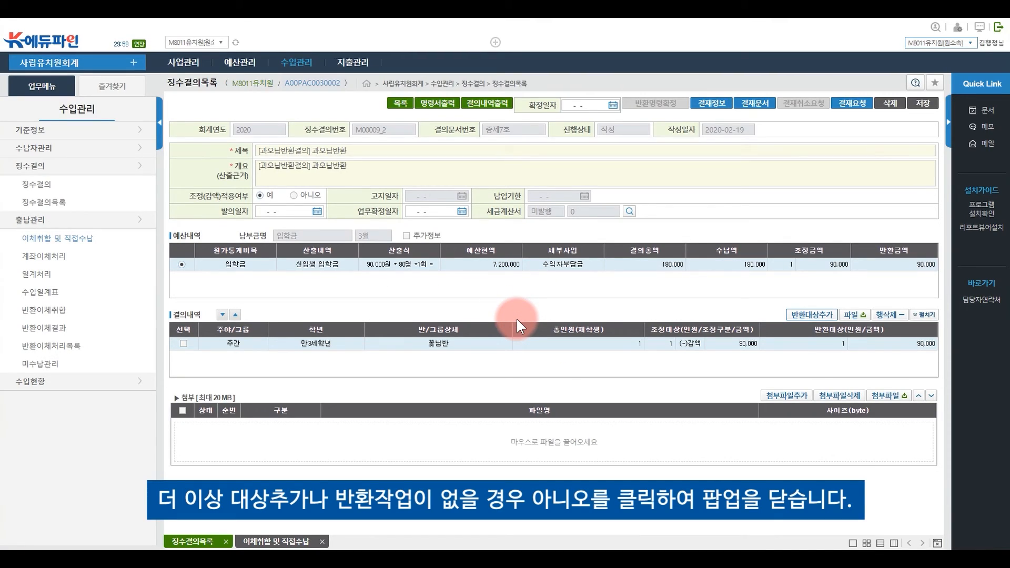
Save the overpayment refund resolution and request its approval (결재요청)
click(923, 103)
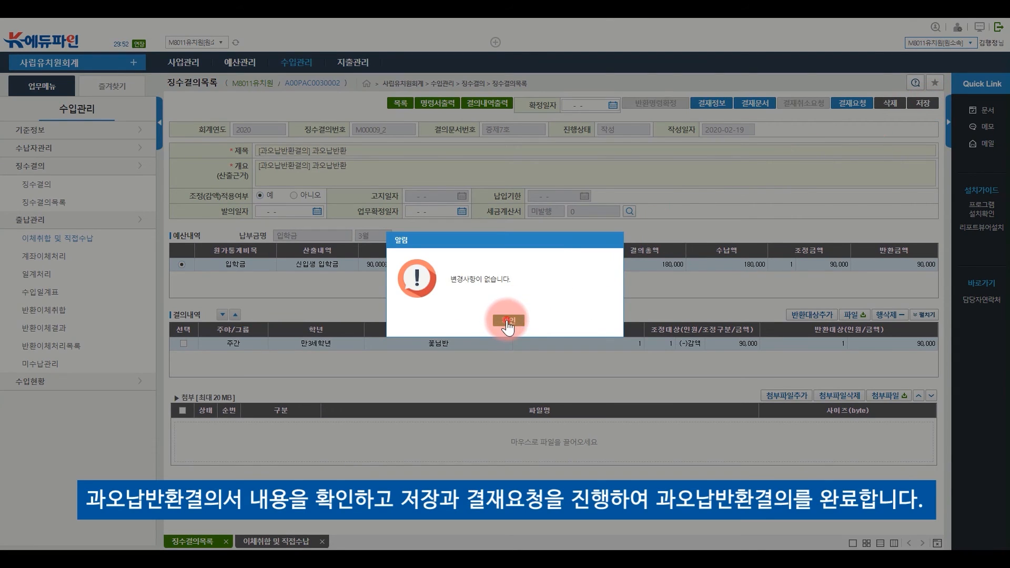
click(508, 321)
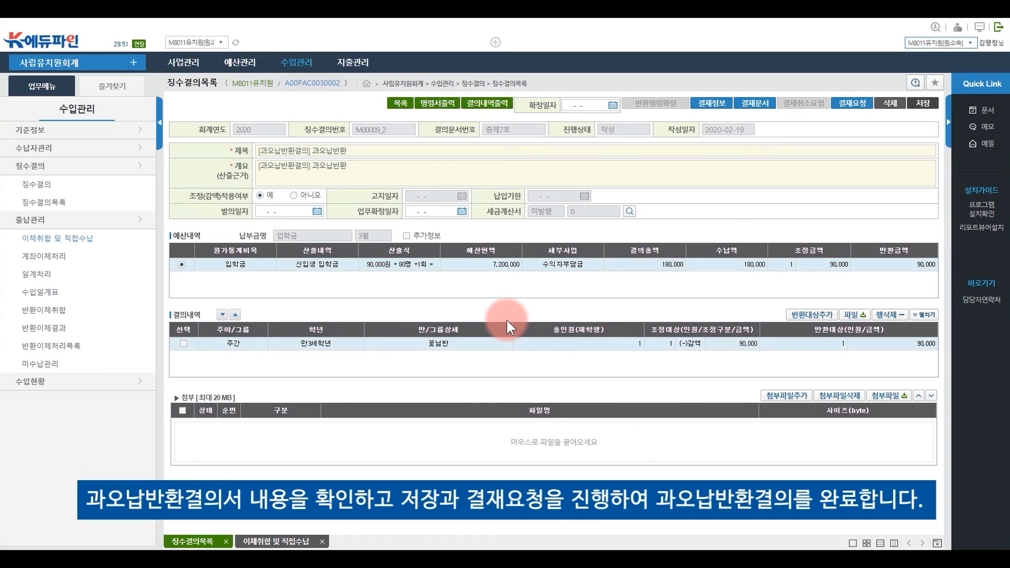
click(846, 101)
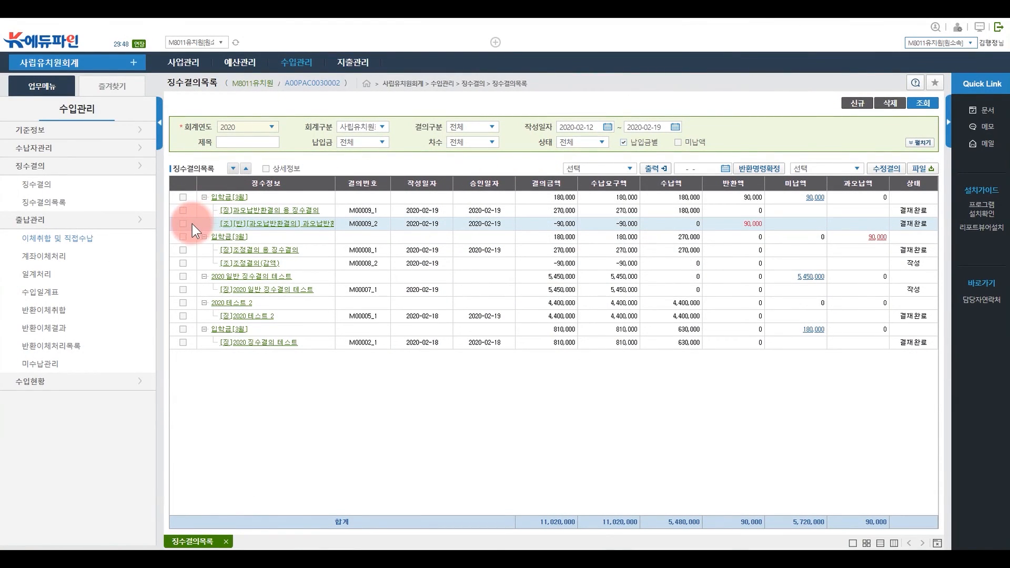
Select the approved 과오납반환결의 entry in 징수결의목록 and set the refund order confirmation date to 2020-02-19
click(183, 224)
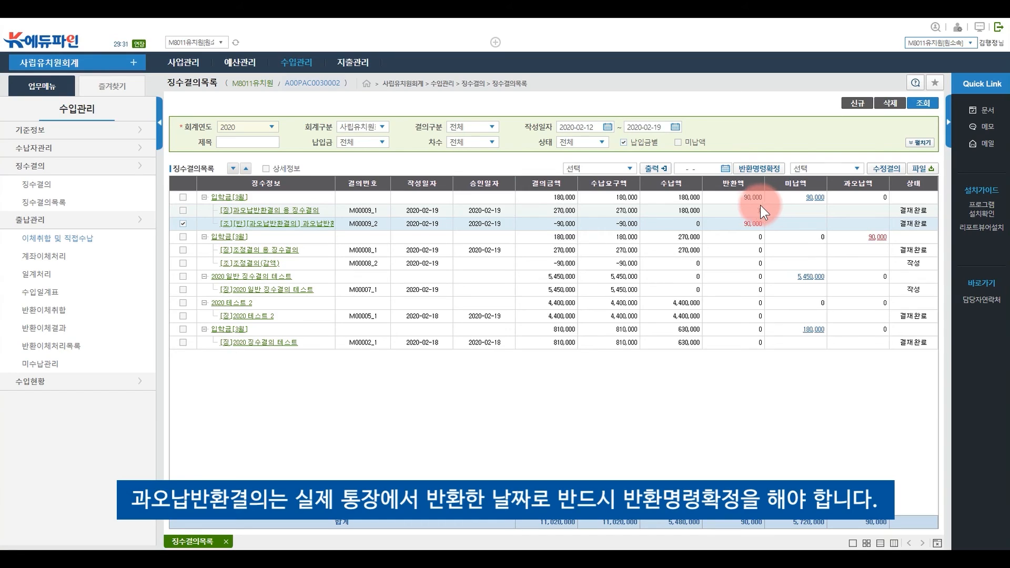
click(724, 166)
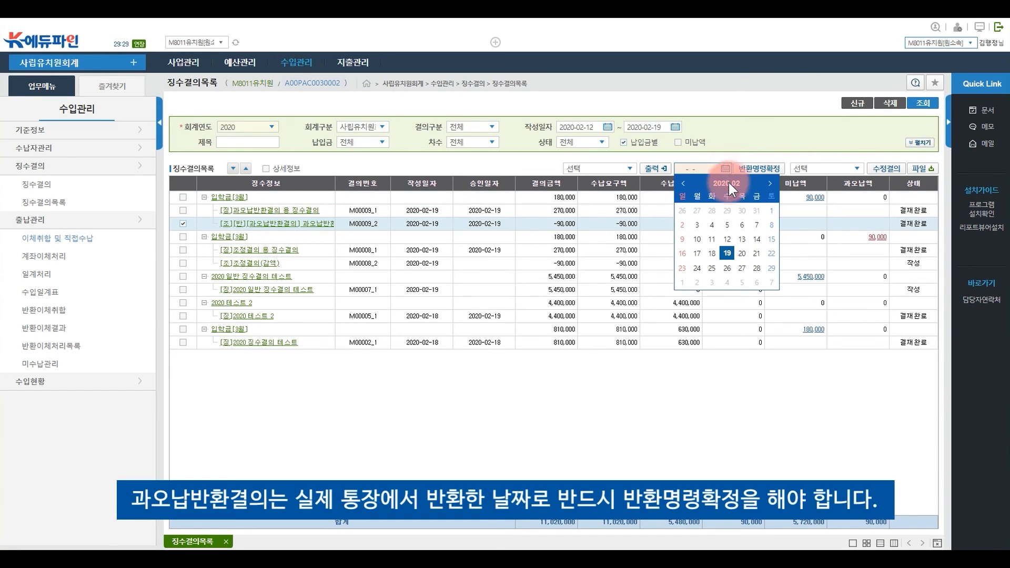
click(728, 253)
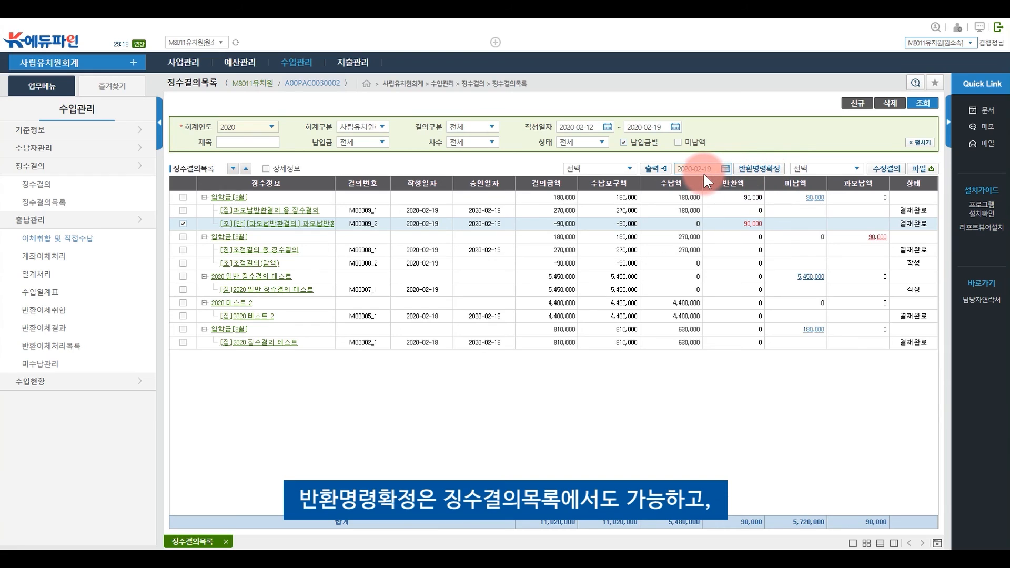
Open the approved 과오납반환결의, confirm its refund order (반환명령확정) with 확정일자 2020-02-19, and return to the list
click(303, 226)
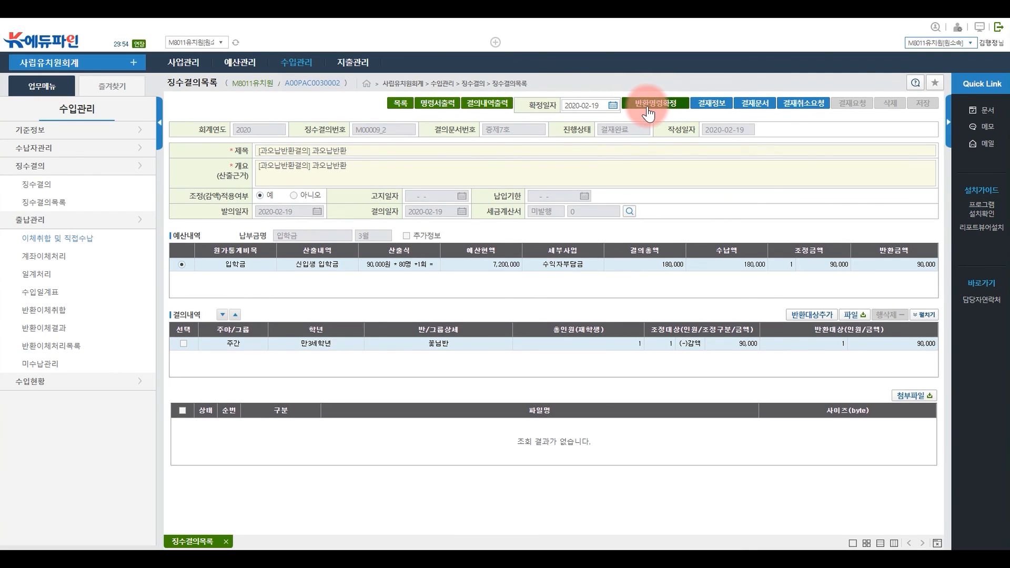
click(612, 105)
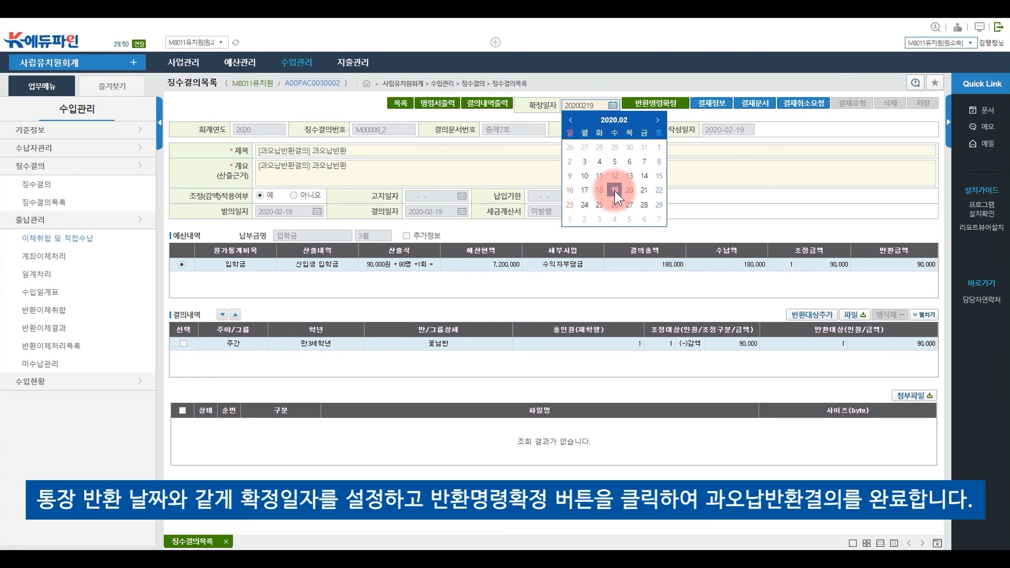
click(614, 191)
click(654, 103)
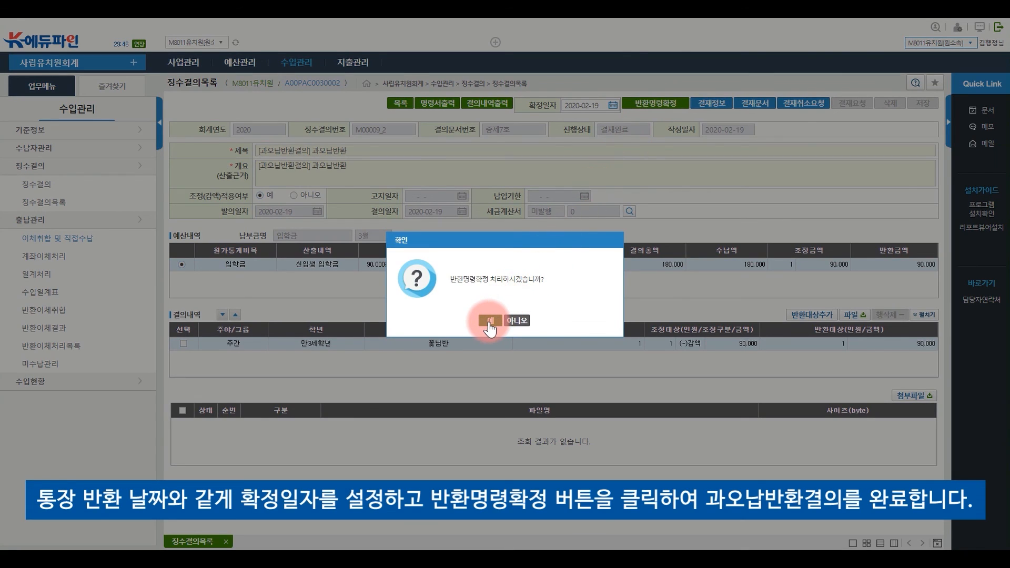
click(490, 322)
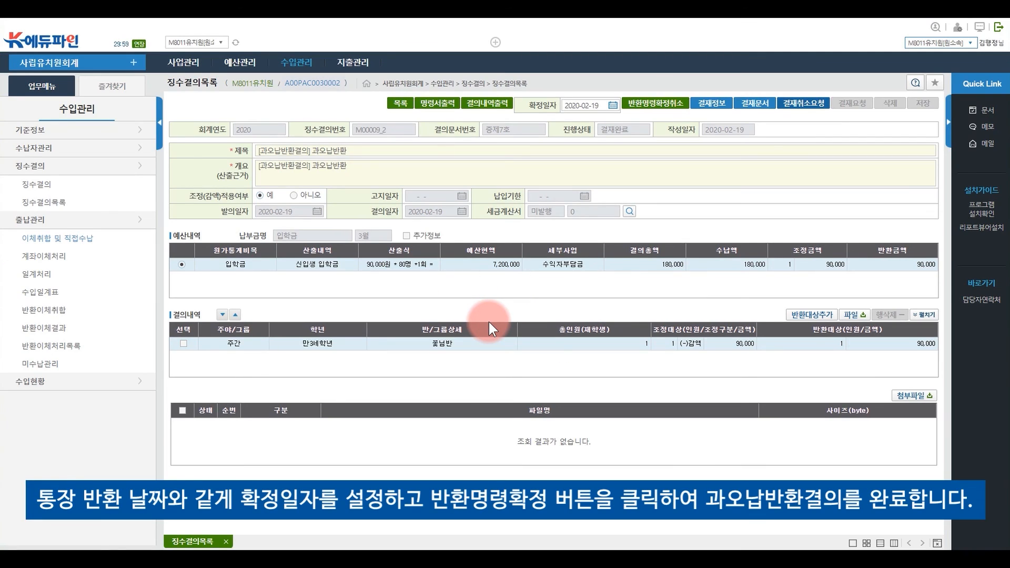
click(400, 103)
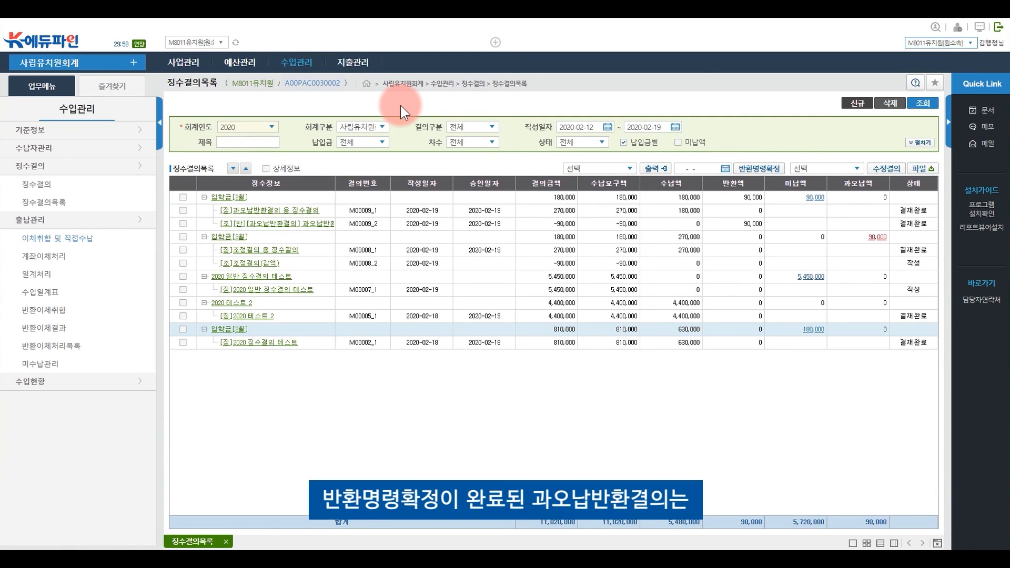